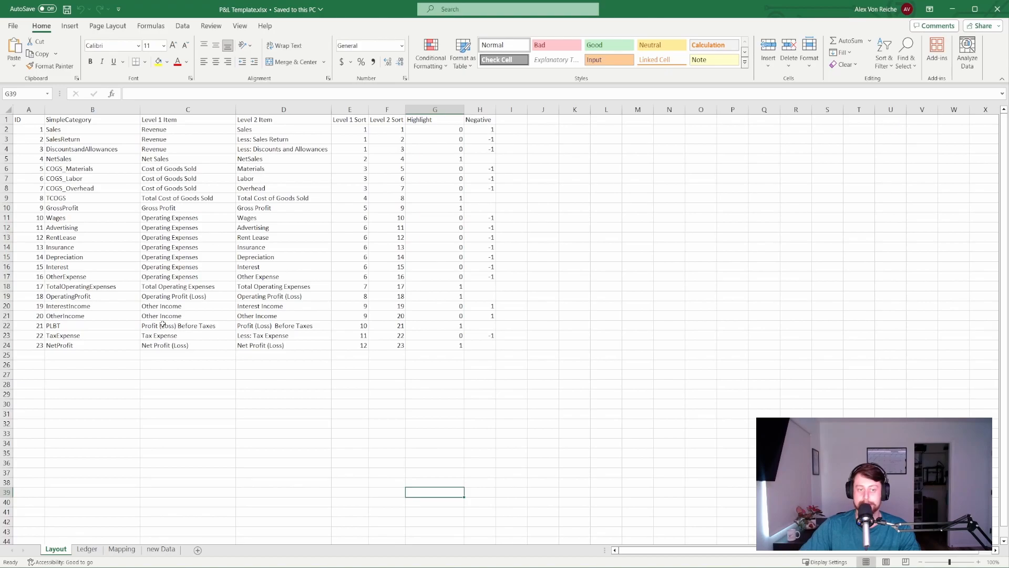
# Switch to the P&L report in Power BI, look over the finished Profit & Loss Statement, and return to the Excel template
pyautogui.moveTo(169, 567)
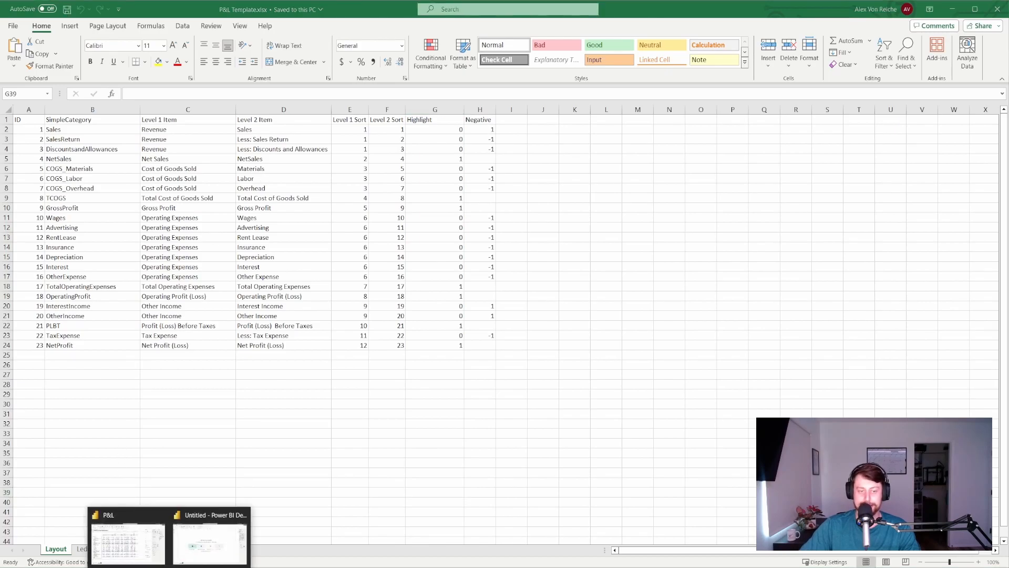
pyautogui.click(128, 539)
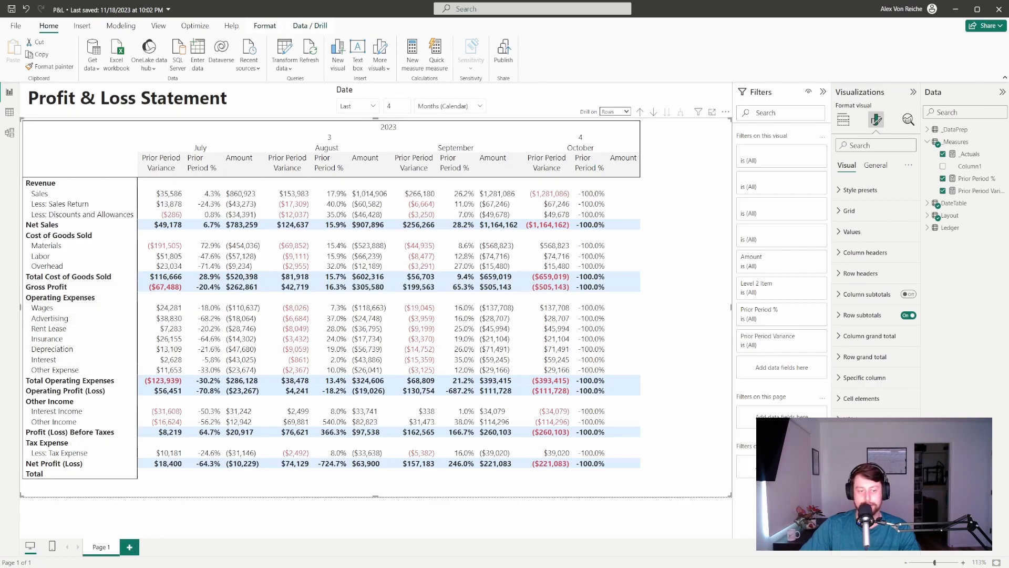
pyautogui.click(145, 547)
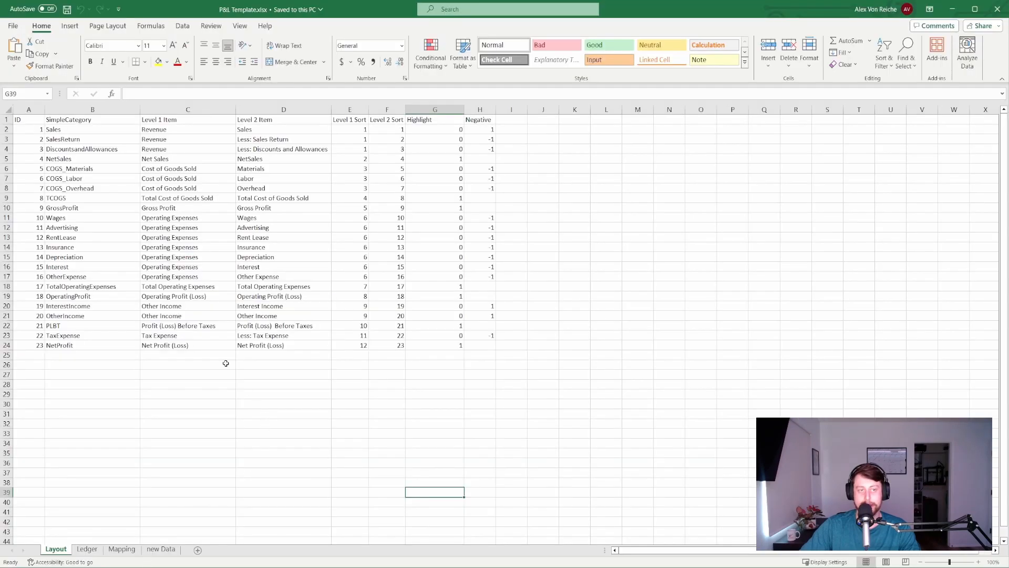
# Examine the Level 1 Item, Level 2 Item and SimpleCategory columns on the Layout sheet
pyautogui.moveTo(191, 219); pyautogui.dragTo(251, 277)
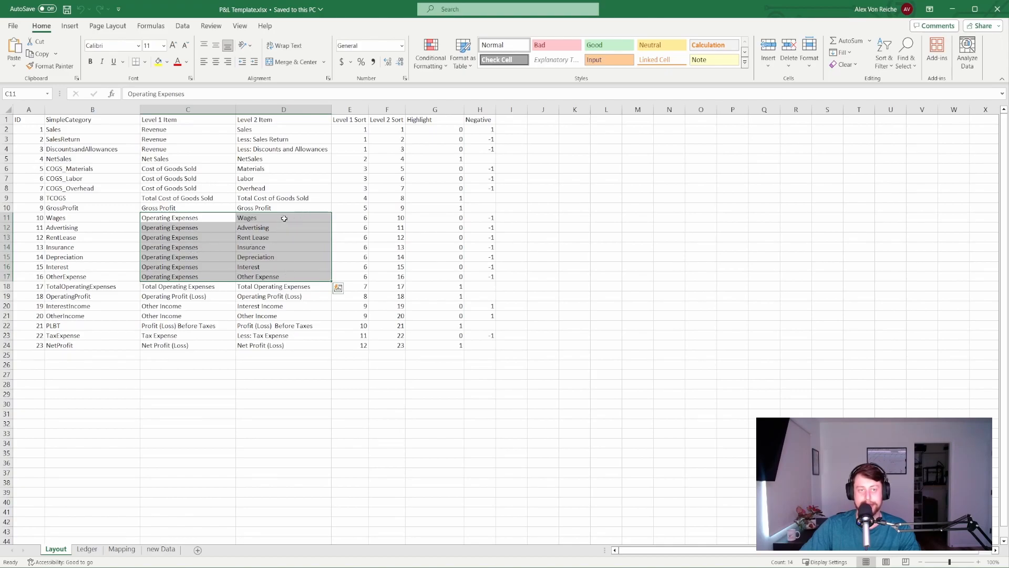
pyautogui.click(208, 335)
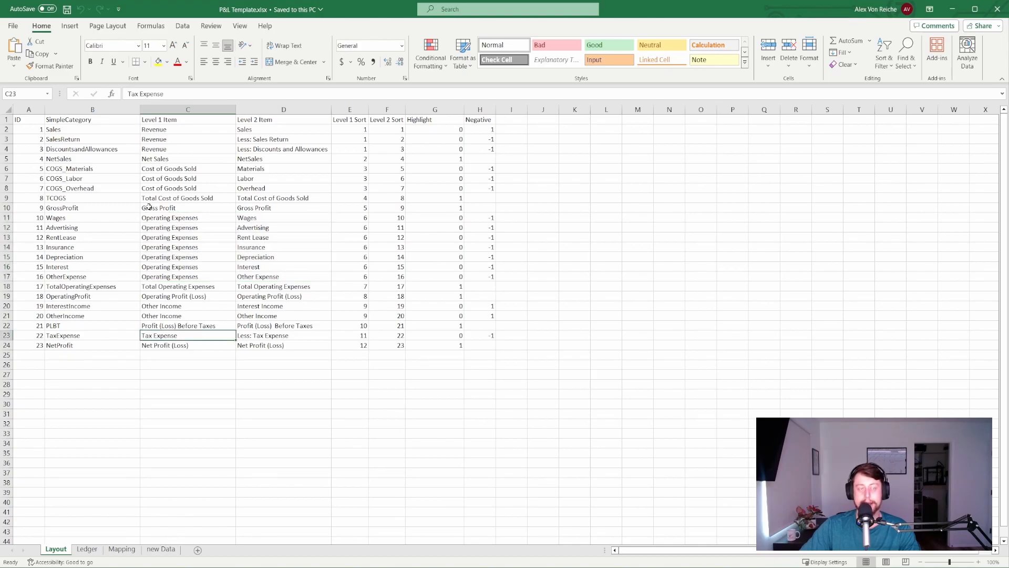
pyautogui.click(107, 108)
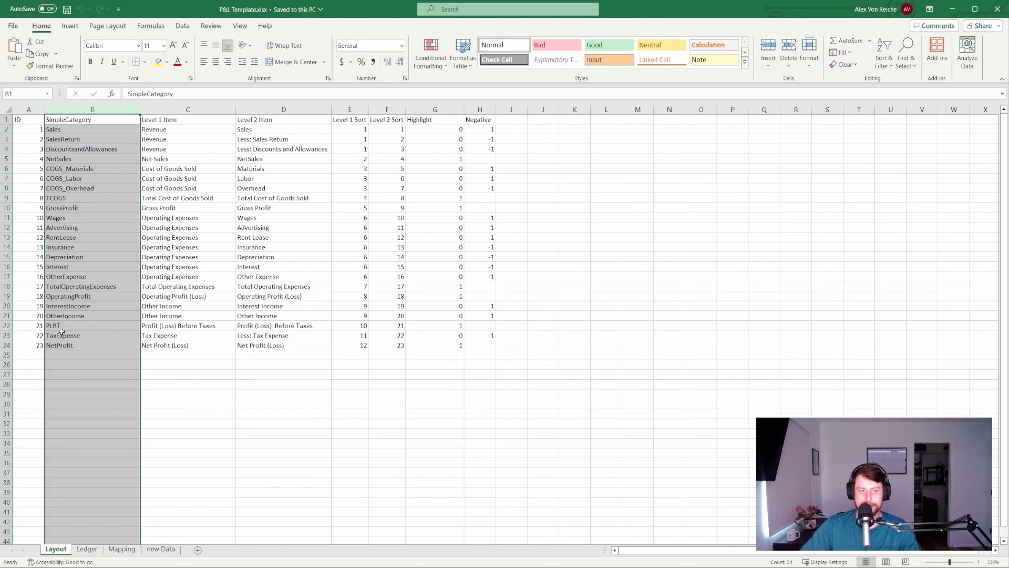
pyautogui.click(189, 374)
# Compare the Level 1 Sort and Level 2 Sort columns with the items they order on the Layout sheet
pyautogui.click(351, 109)
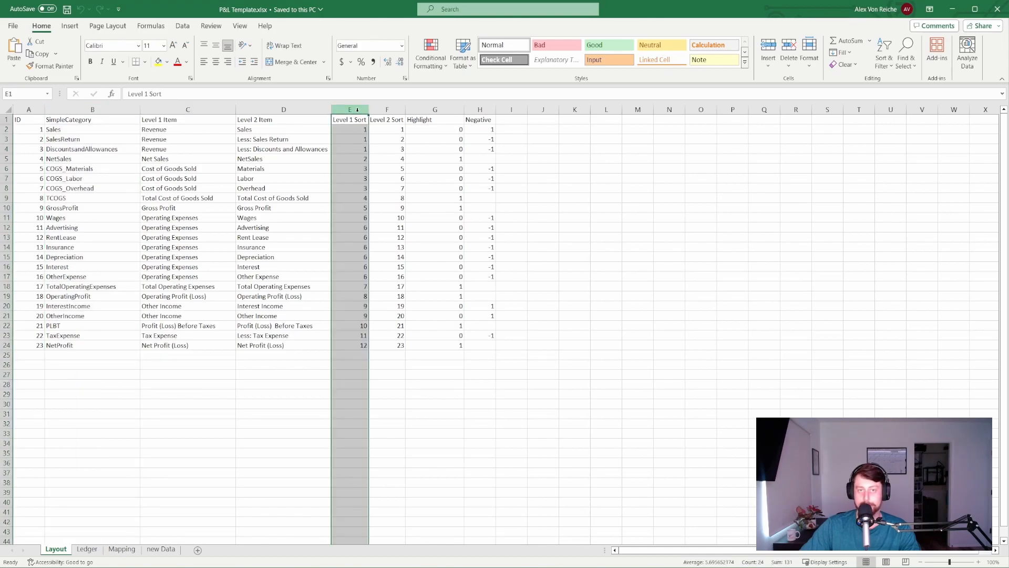
pyautogui.click(390, 109)
pyautogui.click(349, 110)
pyautogui.moveTo(358, 128); pyautogui.dragTo(363, 149)
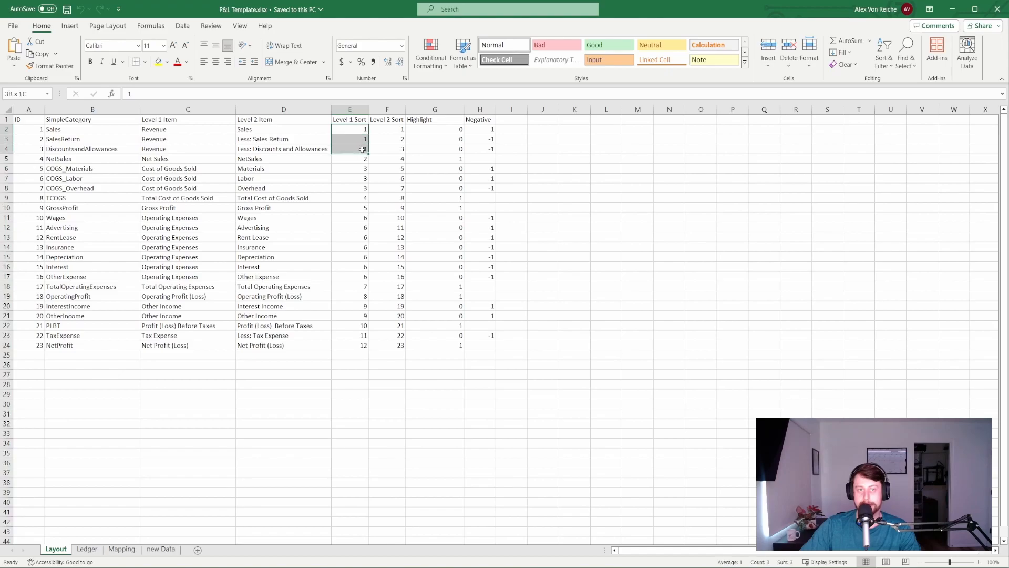
pyautogui.click(201, 131)
pyautogui.moveTo(202, 130); pyautogui.dragTo(202, 149)
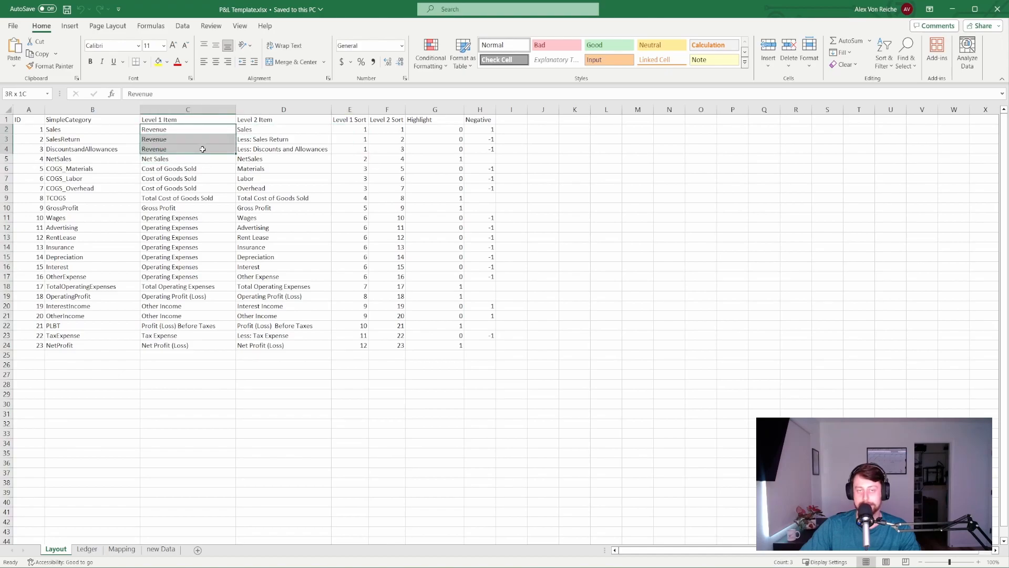
pyautogui.moveTo(345, 129); pyautogui.dragTo(347, 150)
pyautogui.click(387, 109)
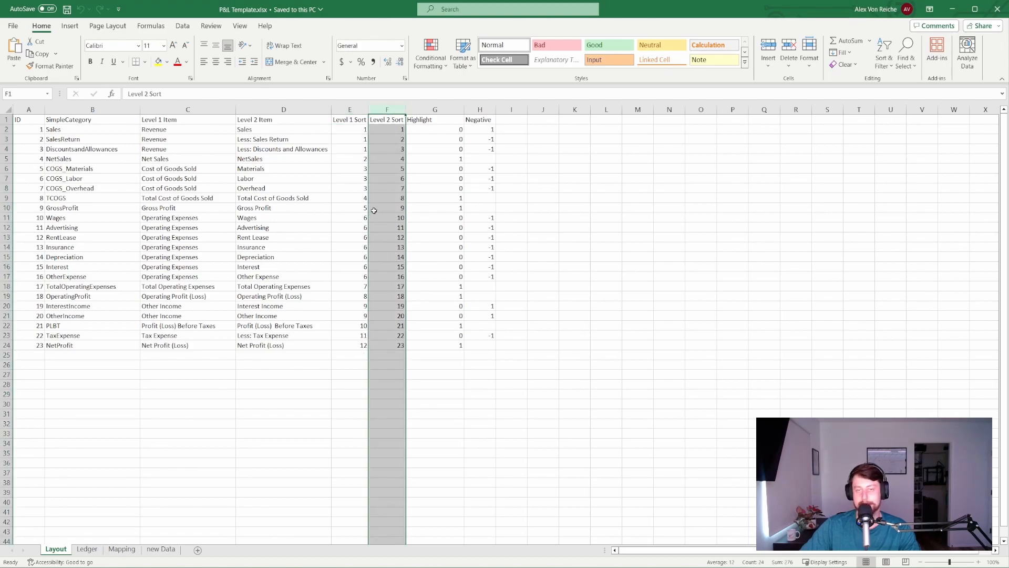
pyautogui.click(381, 226)
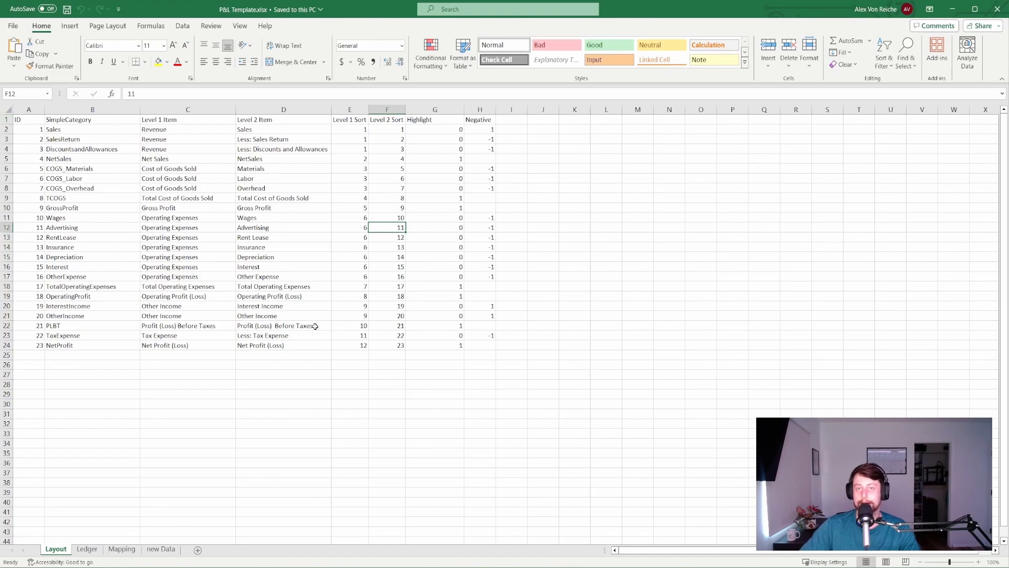
# Examine the Layout sheet's Highlight and Negative columns, including their values in the NetSales row
pyautogui.click(452, 110)
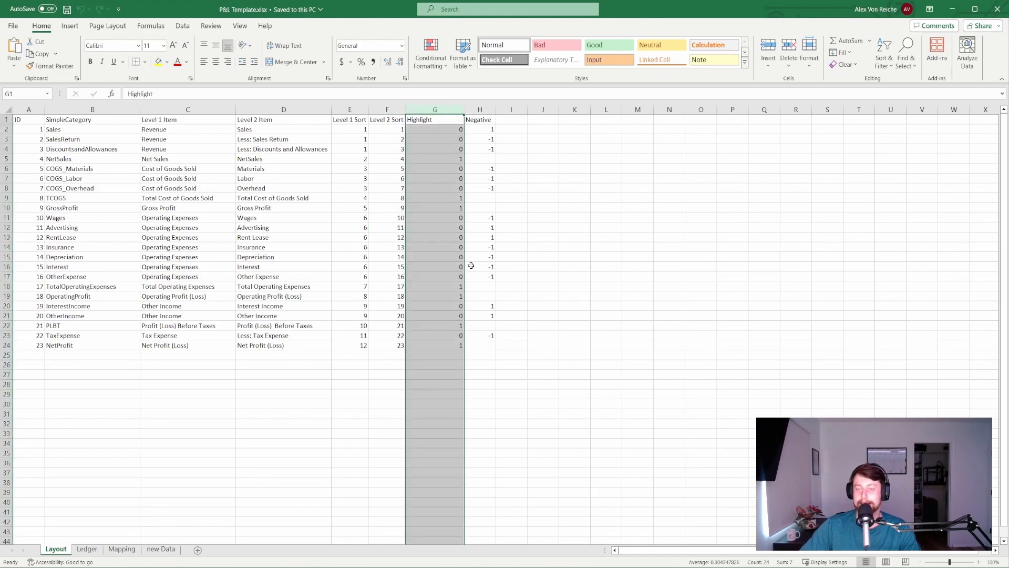
pyautogui.click(439, 126)
pyautogui.click(445, 159)
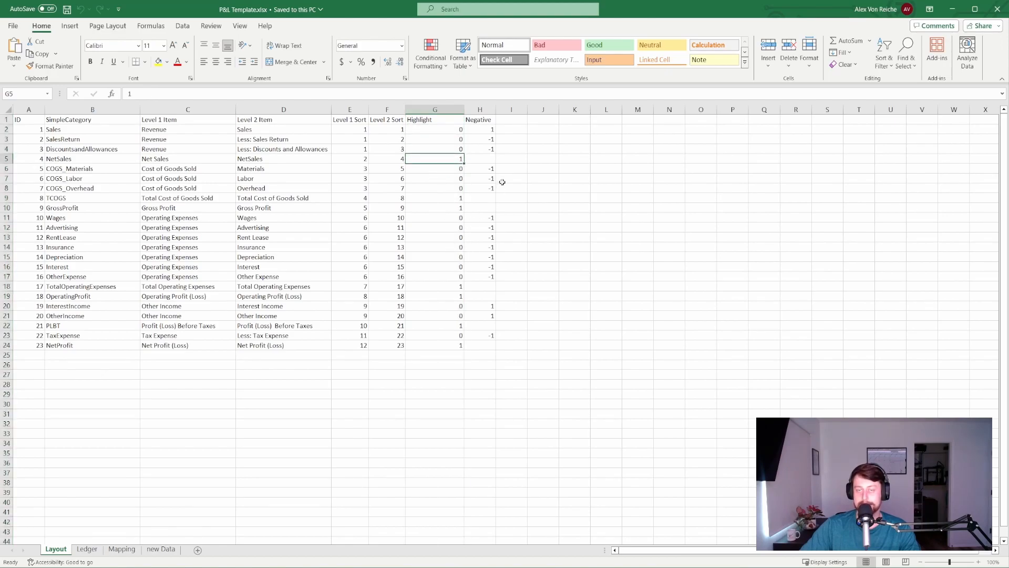
pyautogui.click(388, 374)
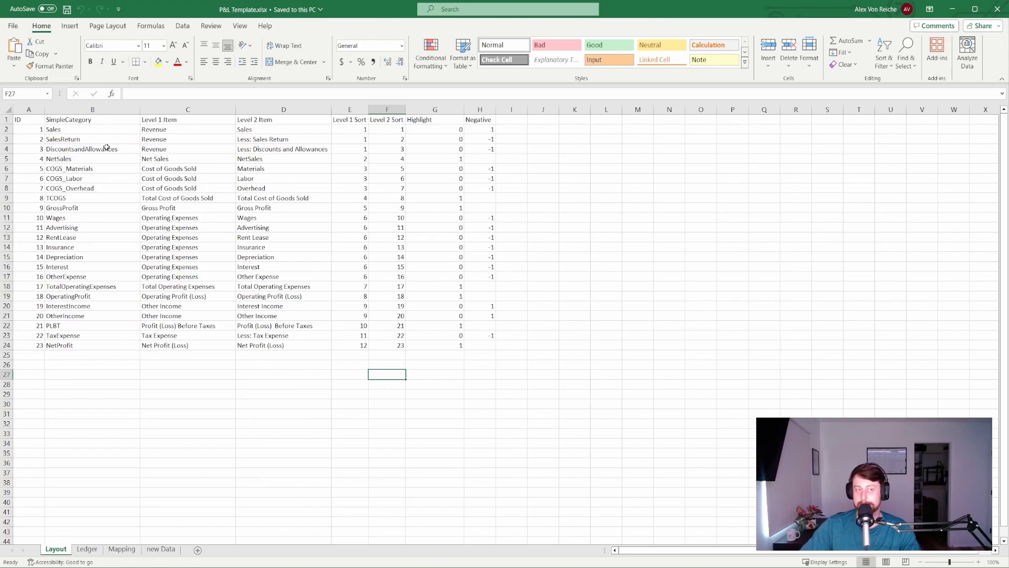
pyautogui.click(492, 157)
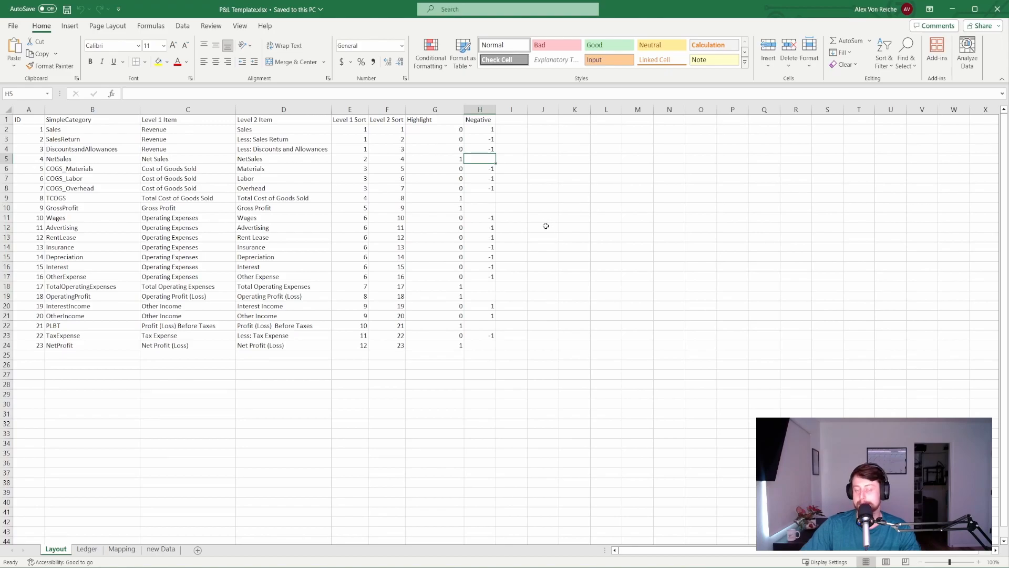
pyautogui.click(187, 443)
# Review the Ledger sheet's entries and CategoryID lookup formula, plus the Mapping sheet that assigns ledger IDs to categories
pyautogui.click(87, 548)
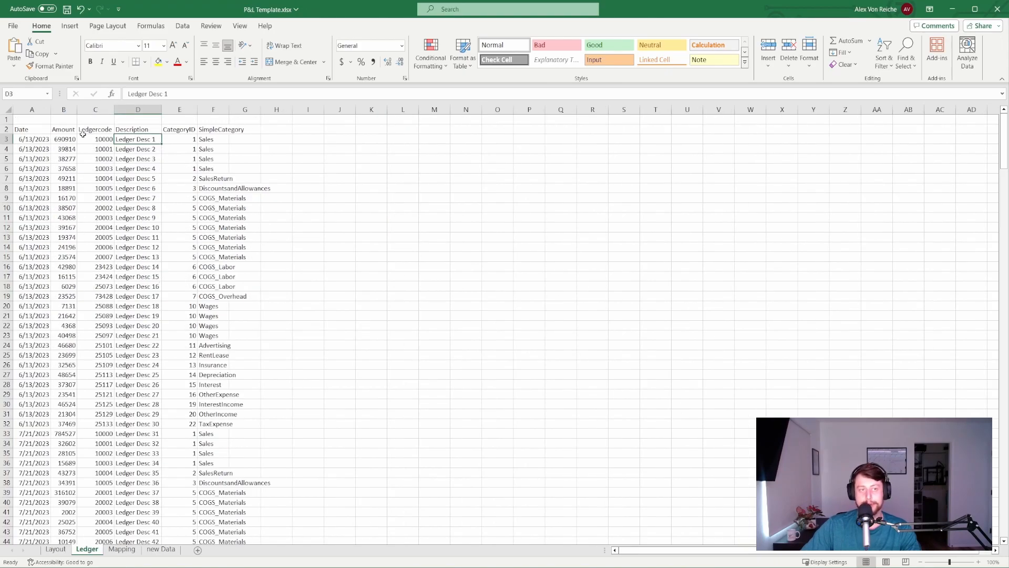
pyautogui.scroll(-4, 104, 204)
pyautogui.scroll(-5, 149, 183)
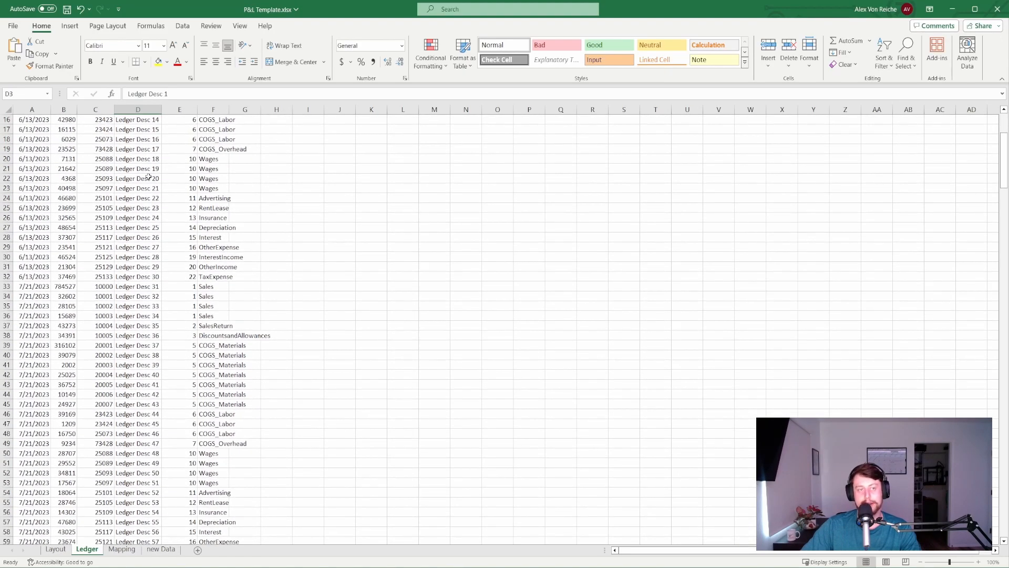
pyautogui.scroll(9, 142, 192)
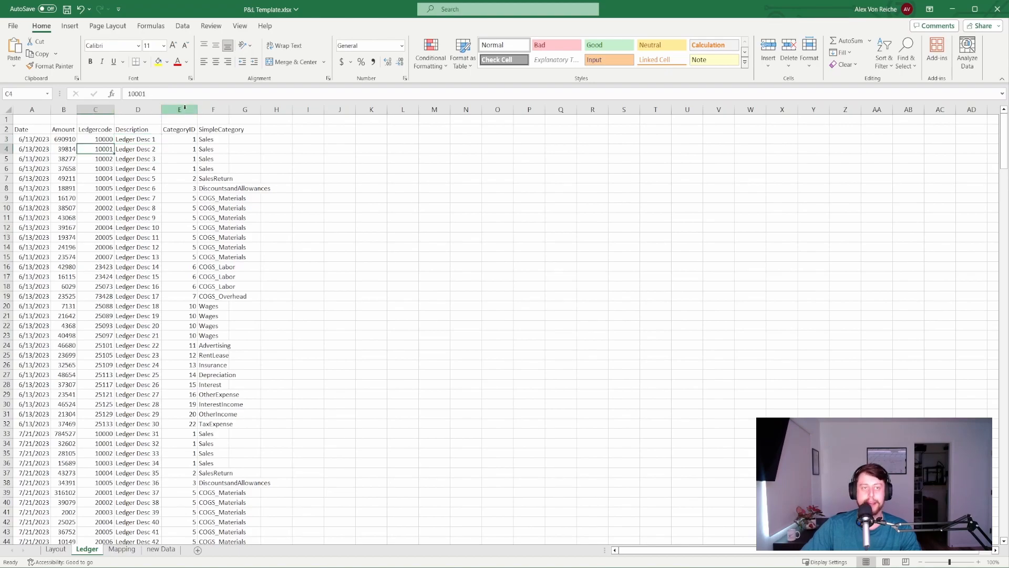
pyautogui.click(190, 110)
pyautogui.click(184, 138)
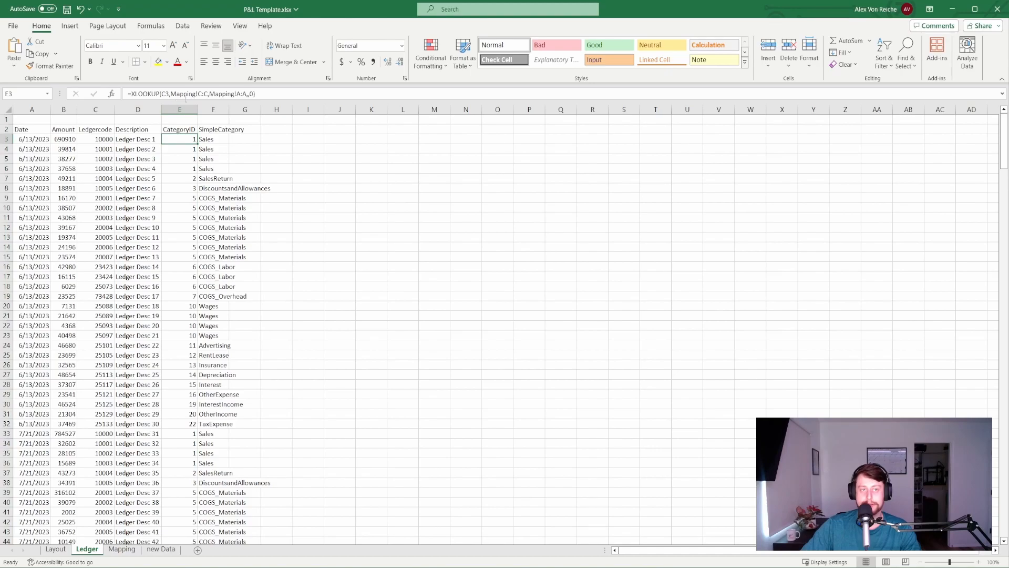
pyautogui.click(122, 548)
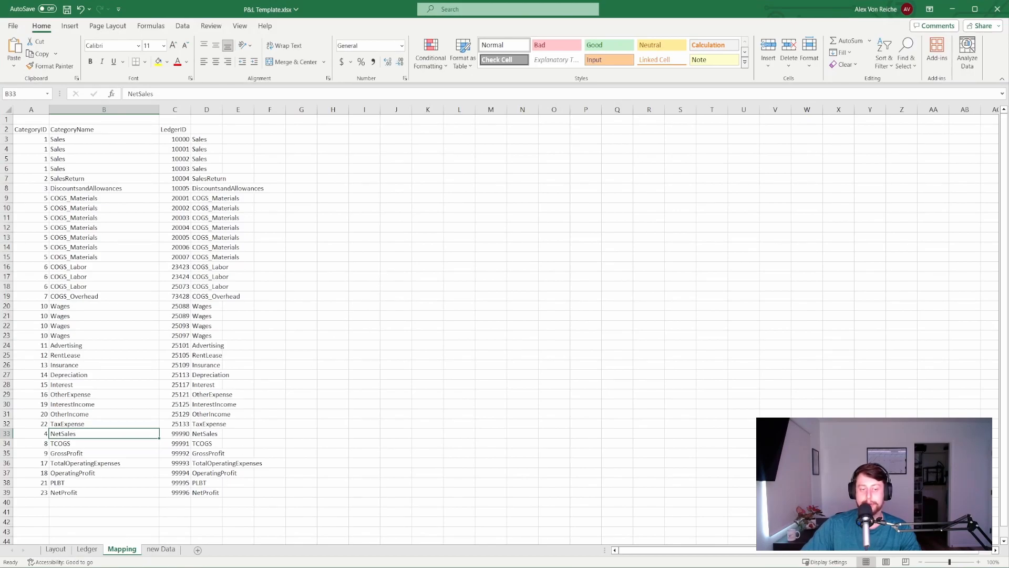
# Switch to the untitled Power BI Desktop report and open P&L Template.xlsx from Documents as an Excel workbook source
pyautogui.moveTo(166, 560)
pyautogui.click(210, 536)
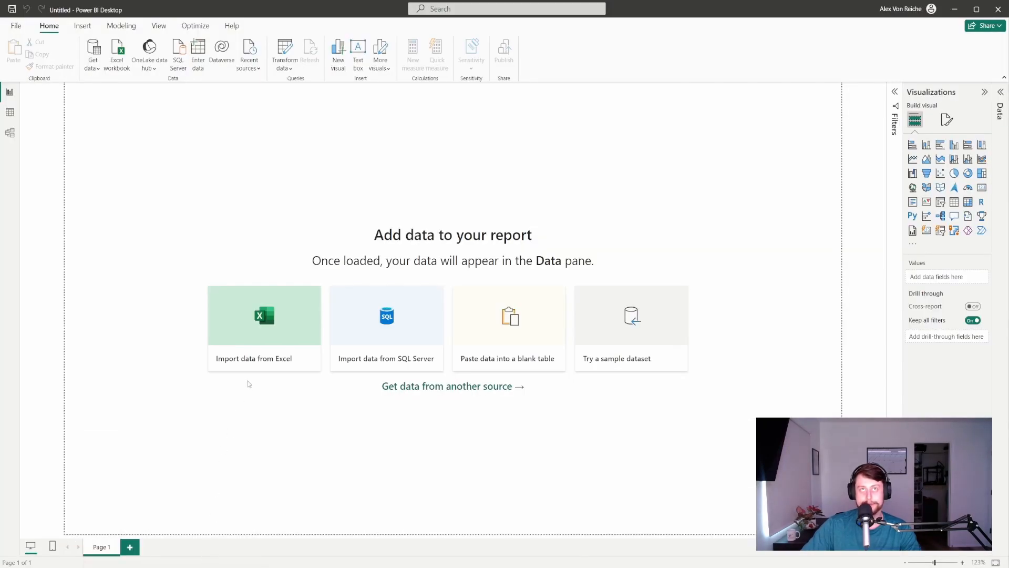
pyautogui.click(117, 55)
pyautogui.scroll(-3, 200, 190)
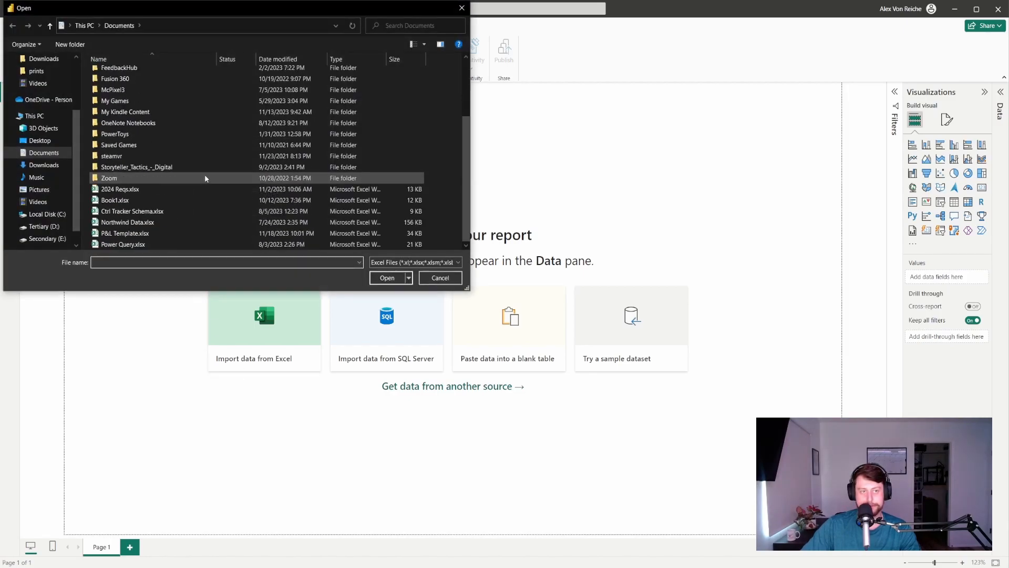
pyautogui.doubleClick(189, 233)
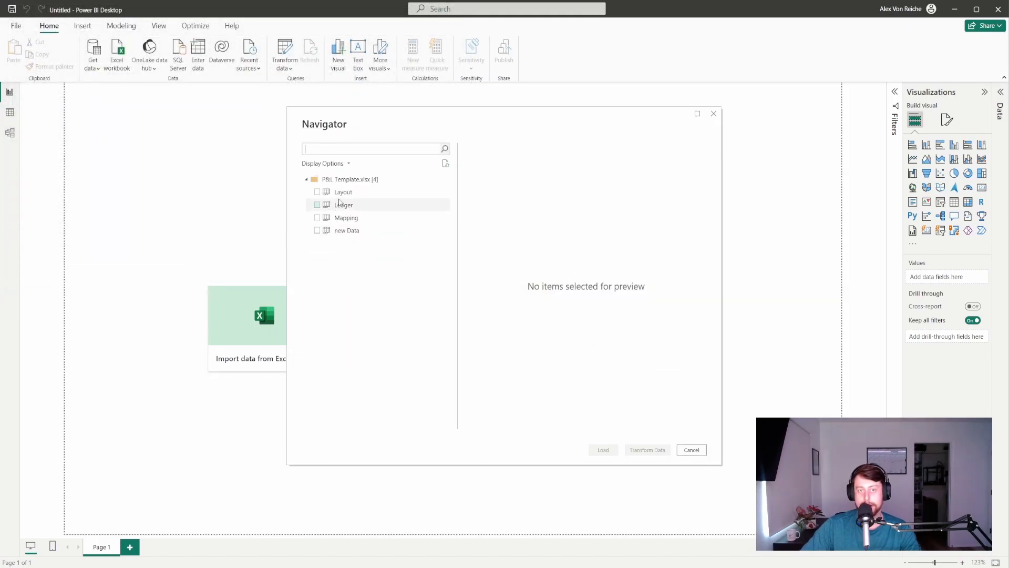
# Load the Layout and Ledger sheets from P&L Template.xlsx into the report
pyautogui.click(317, 193)
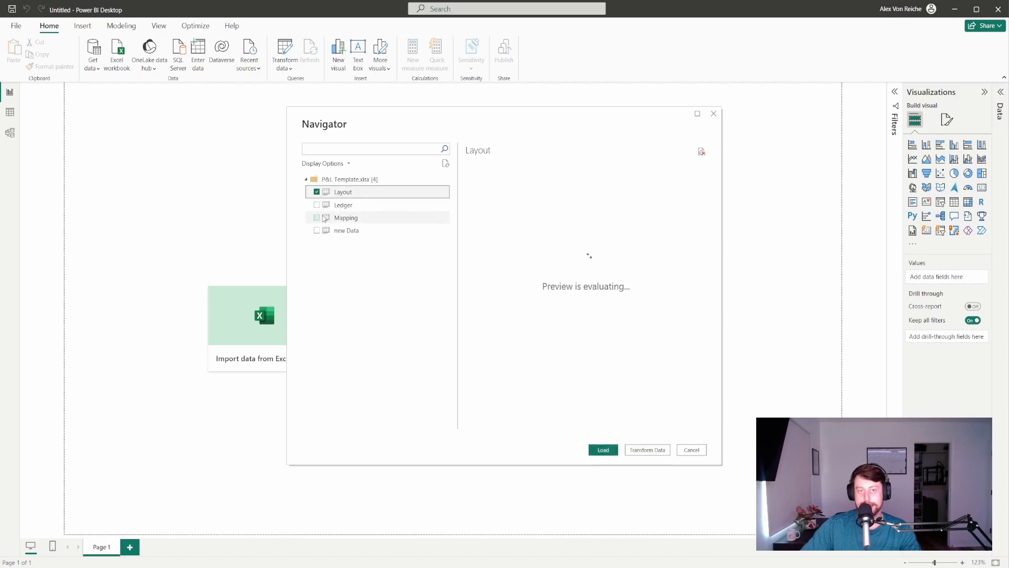
pyautogui.click(317, 205)
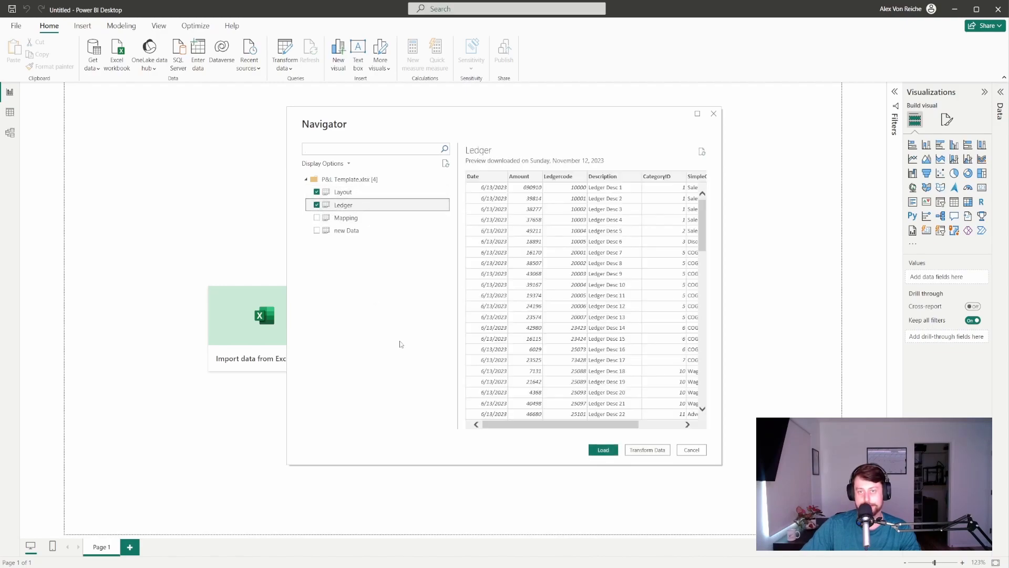
pyautogui.click(603, 450)
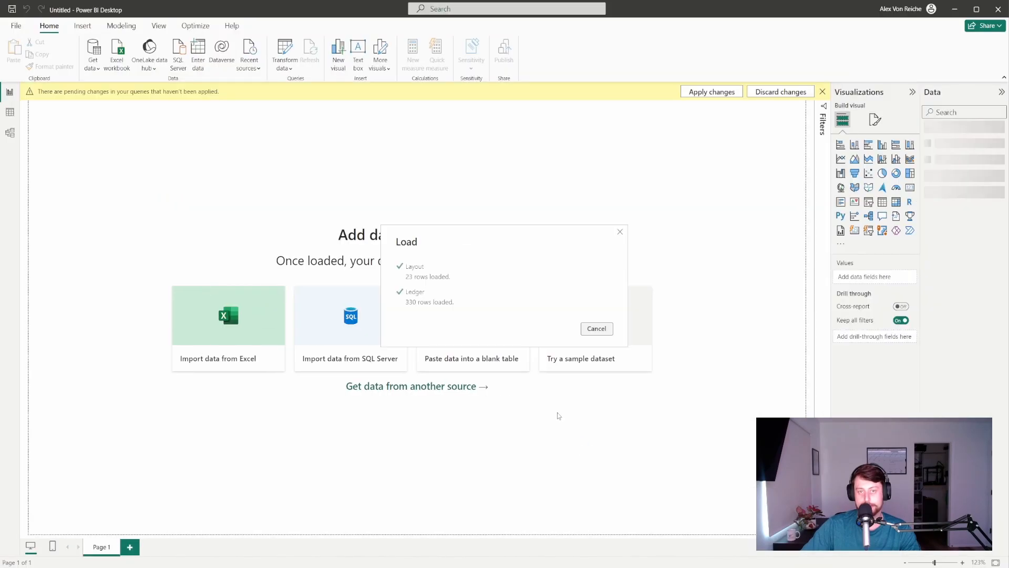
# Delete the SimpleCategory relationship between the Ledger and Layout tables in the data model
pyautogui.click(10, 132)
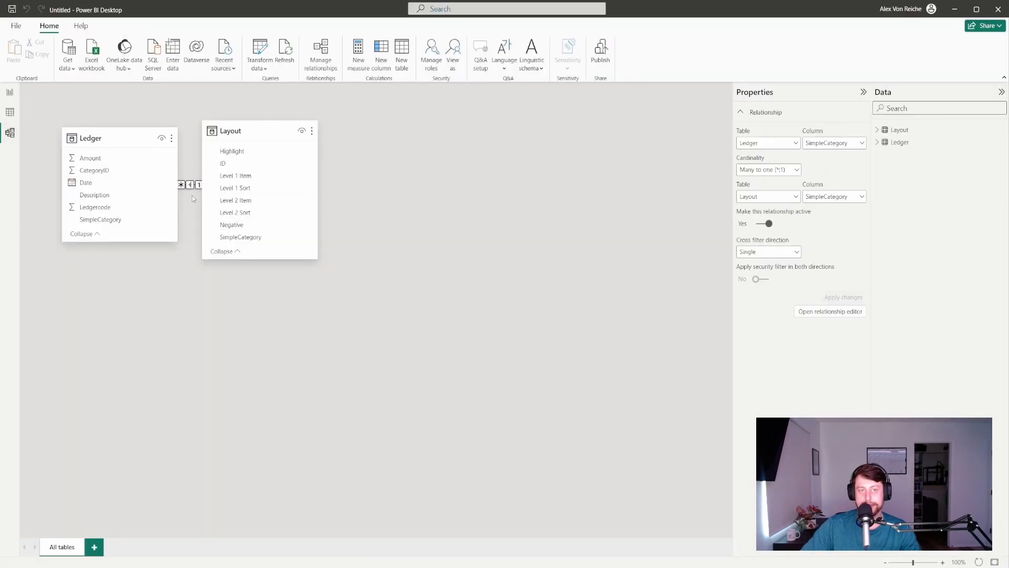
pyautogui.click(420, 272)
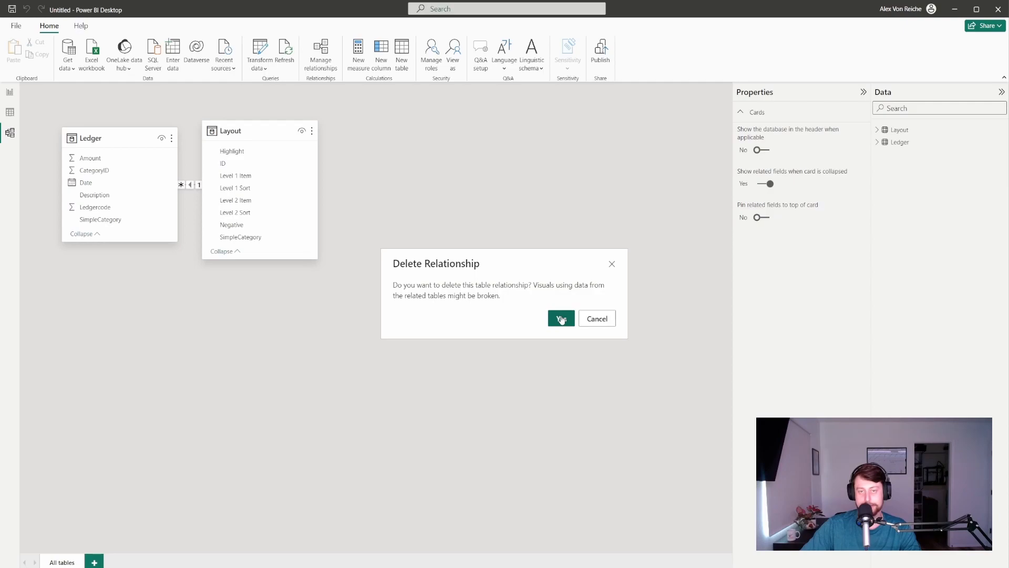
pyautogui.click(561, 319)
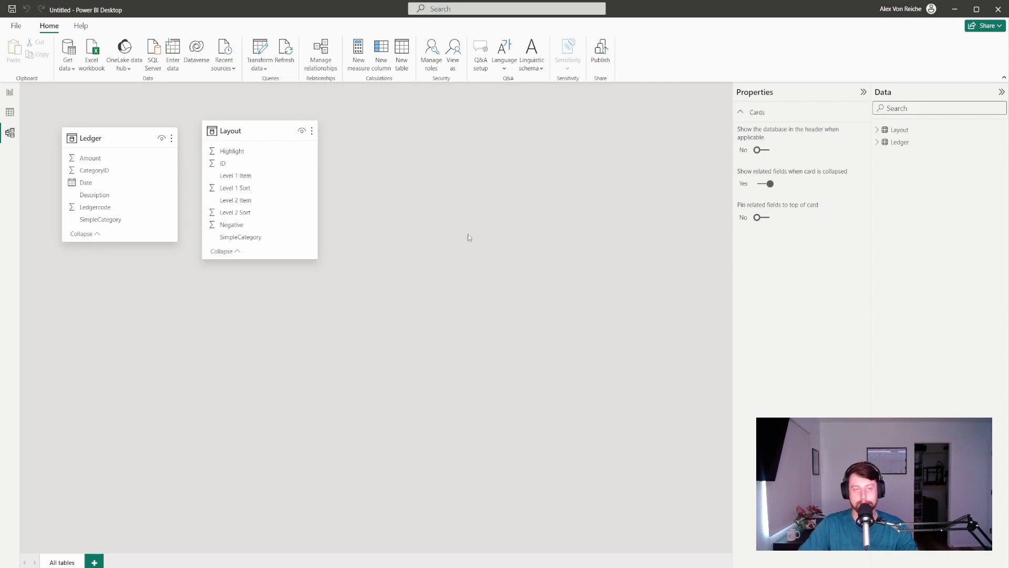
# Open the Ledger query in Power Query Editor and add a new blank query
pyautogui.rightClick(902, 142)
pyautogui.click(933, 198)
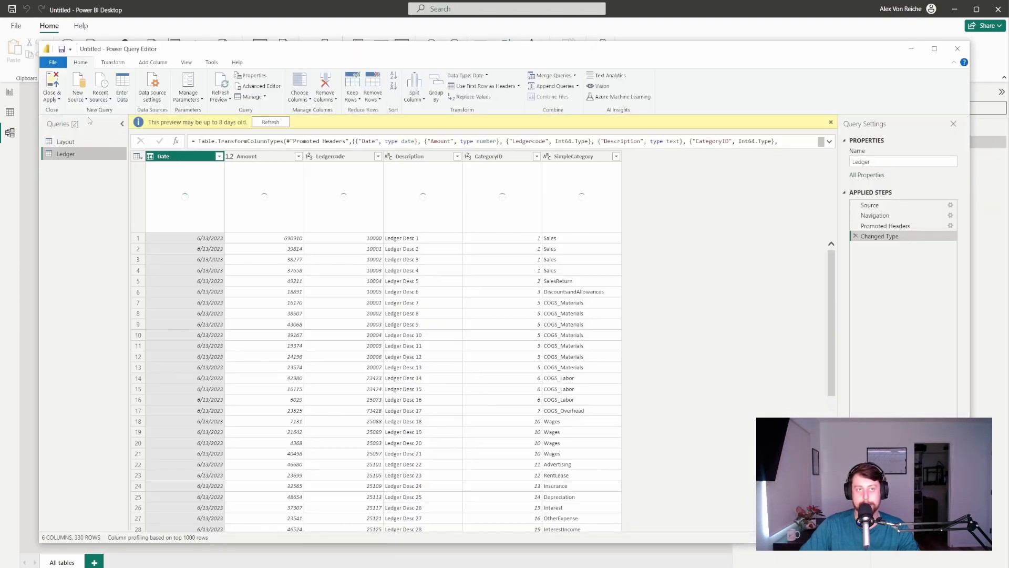
pyautogui.click(80, 98)
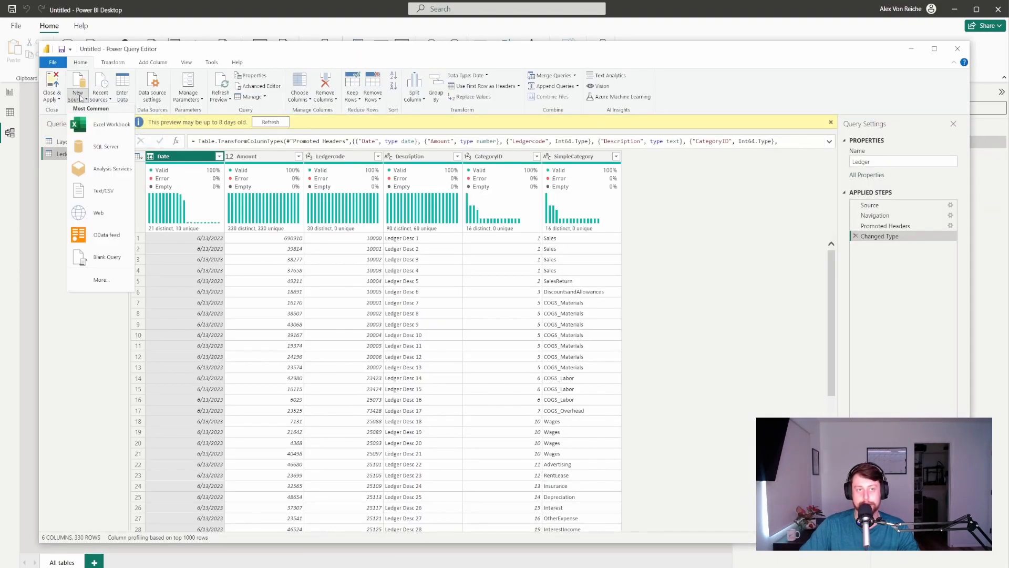
pyautogui.click(105, 257)
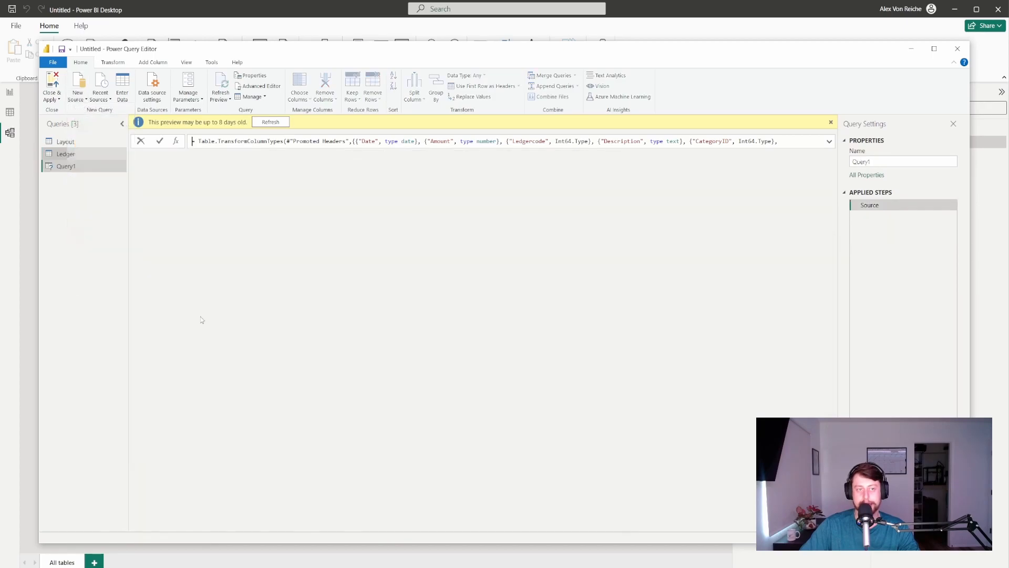
# Replace the blank query's code with a List.Dates script spanning the full years of Ledger[Date], adding MonthName, Year, Quarter and Month columns
pyautogui.click(262, 87)
pyautogui.hotkey('ctrl', 'a')
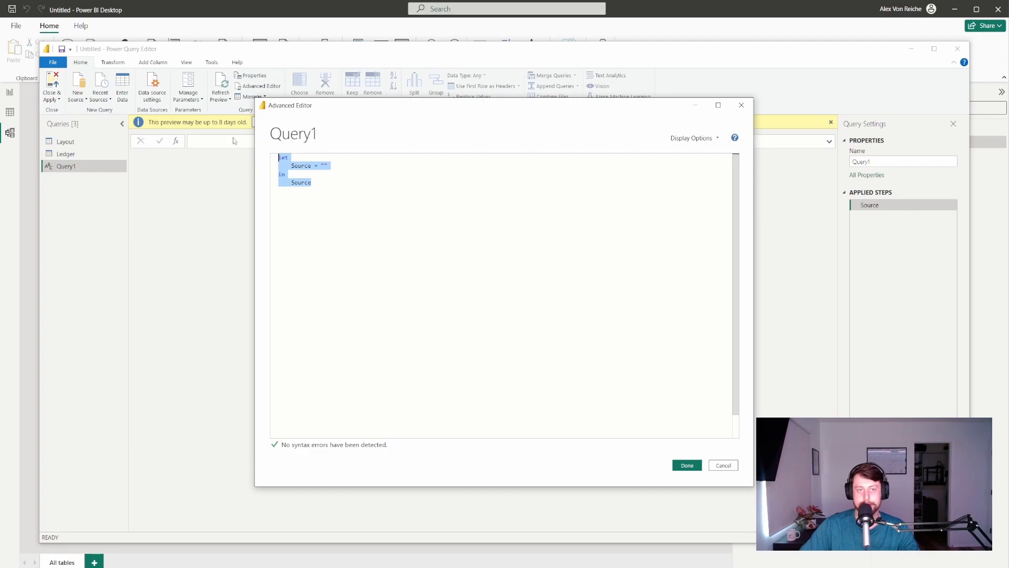
pyautogui.write('let Source = List.Dates(StartDate, DurationDays, #duration(1, 0, 0, 0)), StartDate = Date.StartOfYear(List.Min(Ledger[Date])), EndDate =Date.EndOfYear(List.Max(Ledger[Date])), DurationDays = Duration.Days(EndDate - StartDate)+ 1, ToTable = Table.FromList(Source, Splitter.SplitByNothing(), null, null, ExtraValues.Error), #"Renamed Column1 to Date" = Table.RenameColumns(ToTable,{{"Column1", "Date"}}), #"Changed Data Type From Text To Date" = Table.TransformColumnTypes(#"Renamed Column1 to Date",{{"Date", type date}}),     #"Added Custom" = Table.AddColumn(#"Changed Data Type From Text To Date", "MonthName", each Date.MonthName([Date])),     #"Added Custom1" = Table.AddColumn(#"Added Custom", "Year", each Date.Year([Date])),     #"Added Custom2" = Table.AddColumn(#"Added Custom1", "Quarter", each Date.QuarterOfYear([Date])),     #"Added Custom3" = Table.AddColumn(#"Added Custom2", "Month", each Date.Month([Date])) in     #"Added Custom3"')
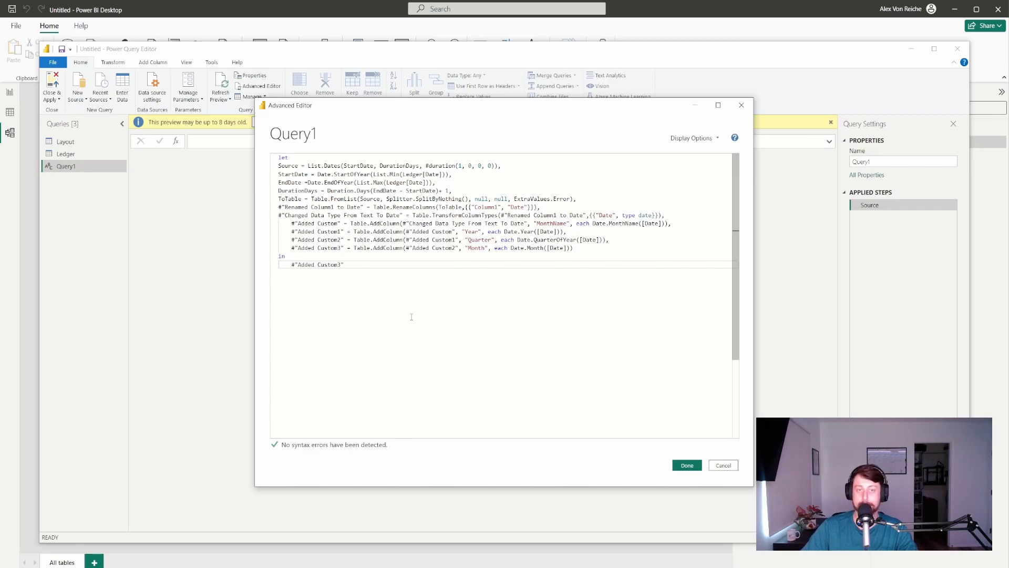
pyautogui.click(460, 191)
pyautogui.moveTo(367, 178); pyautogui.dragTo(462, 172)
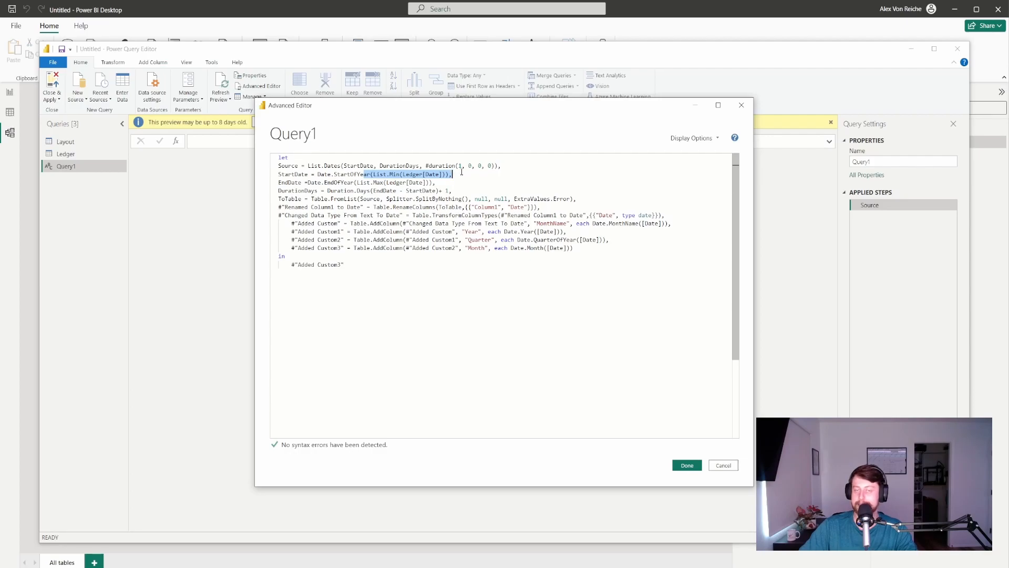
pyautogui.moveTo(348, 182); pyautogui.dragTo(462, 182)
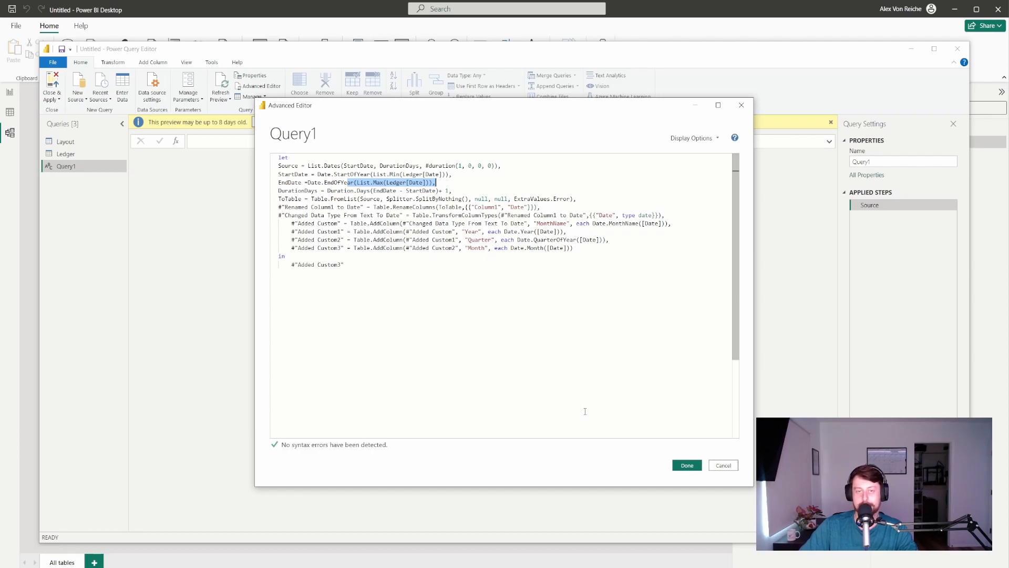
pyautogui.click(686, 465)
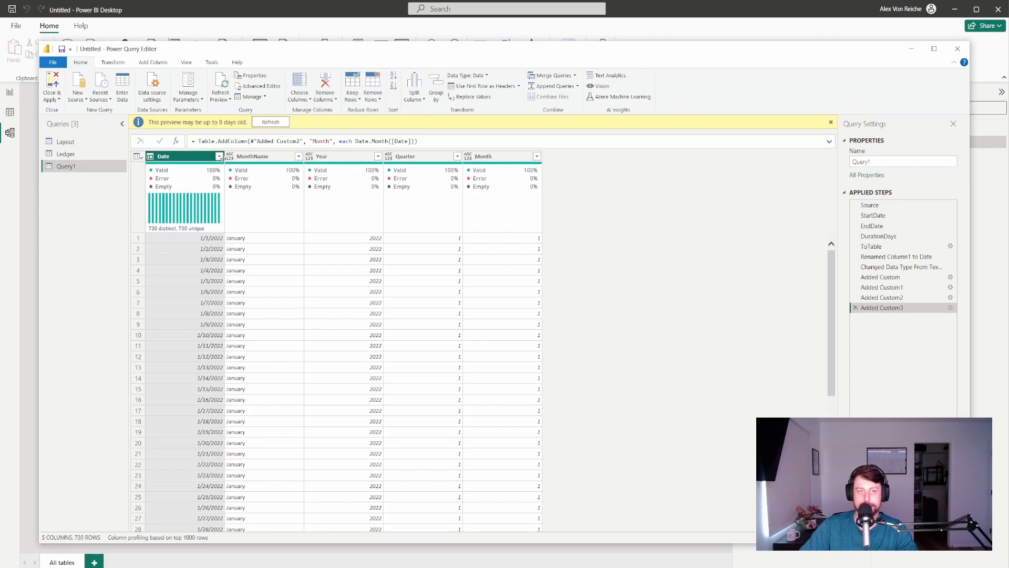
# Check the first and last dates in the new query's Date column without applying a filter
pyautogui.click(218, 157)
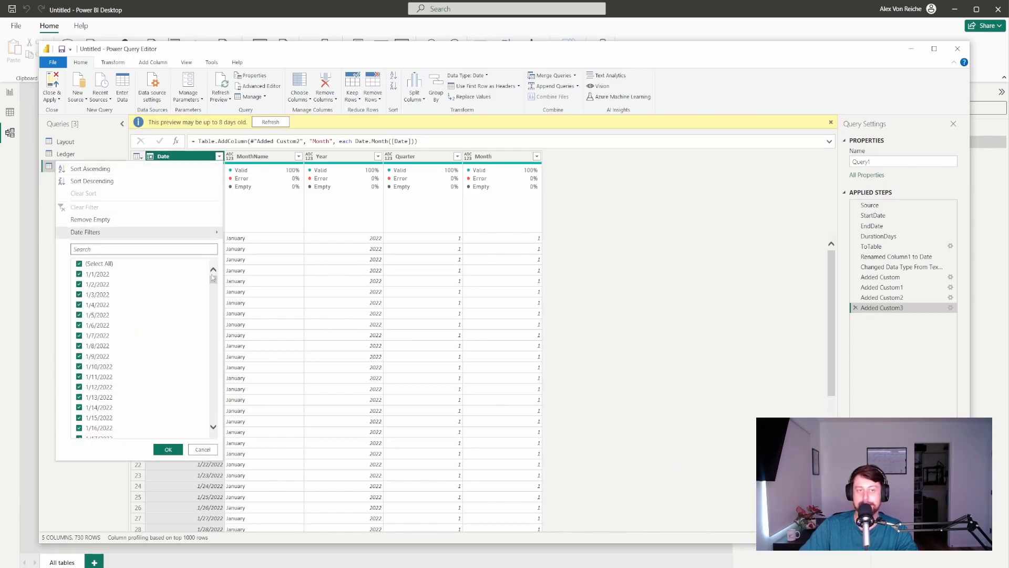
pyautogui.moveTo(213, 279); pyautogui.dragTo(214, 418)
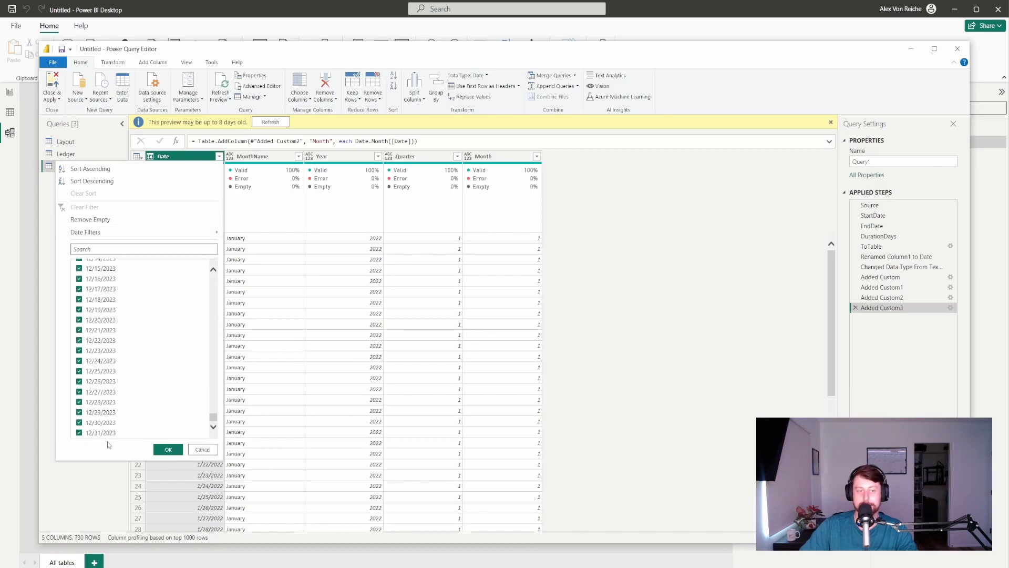
pyautogui.click(372, 356)
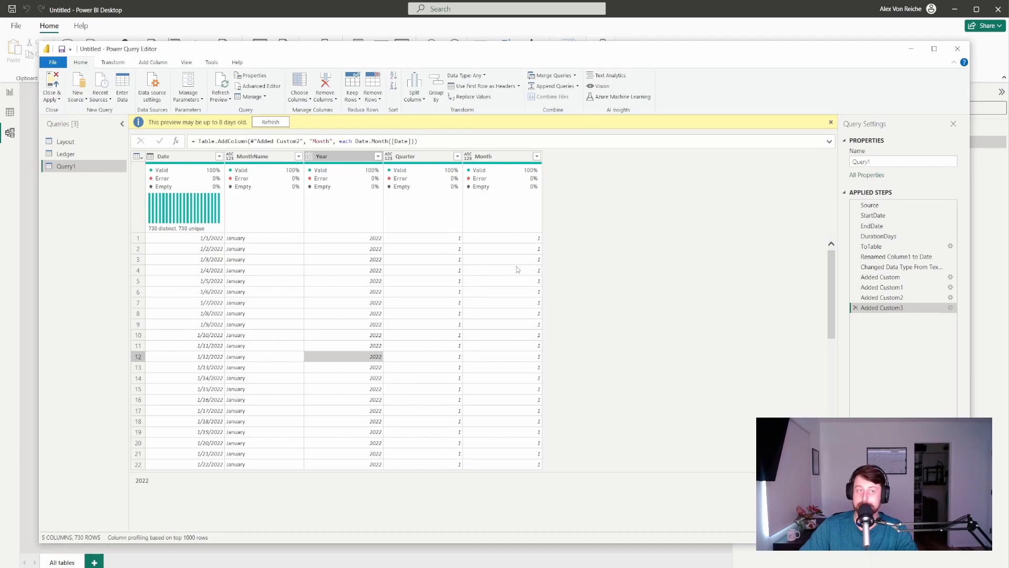
# Rename the query DateTable and apply the query changes to the data model
pyautogui.doubleClick(67, 165)
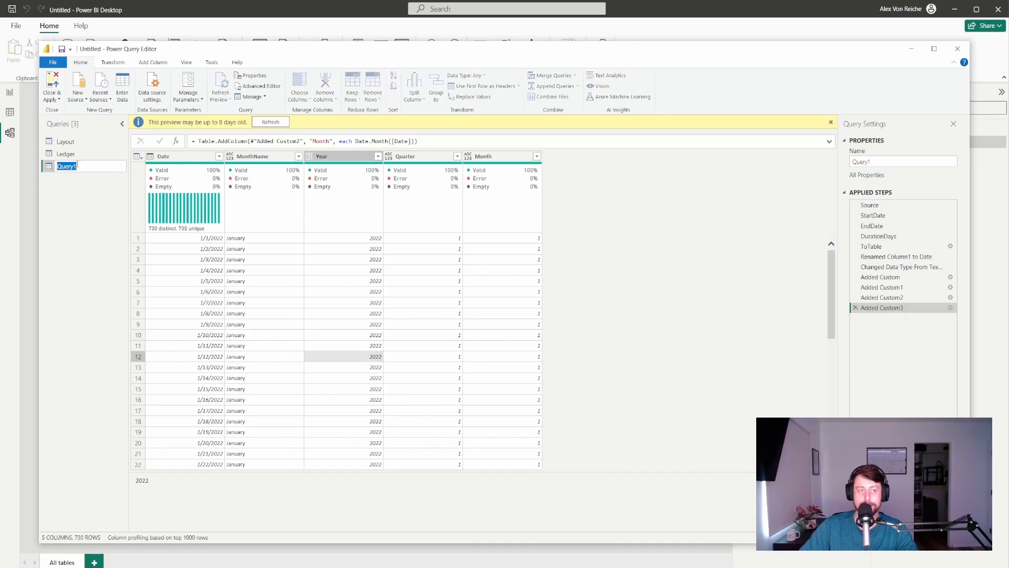
pyautogui.write('DateTable')
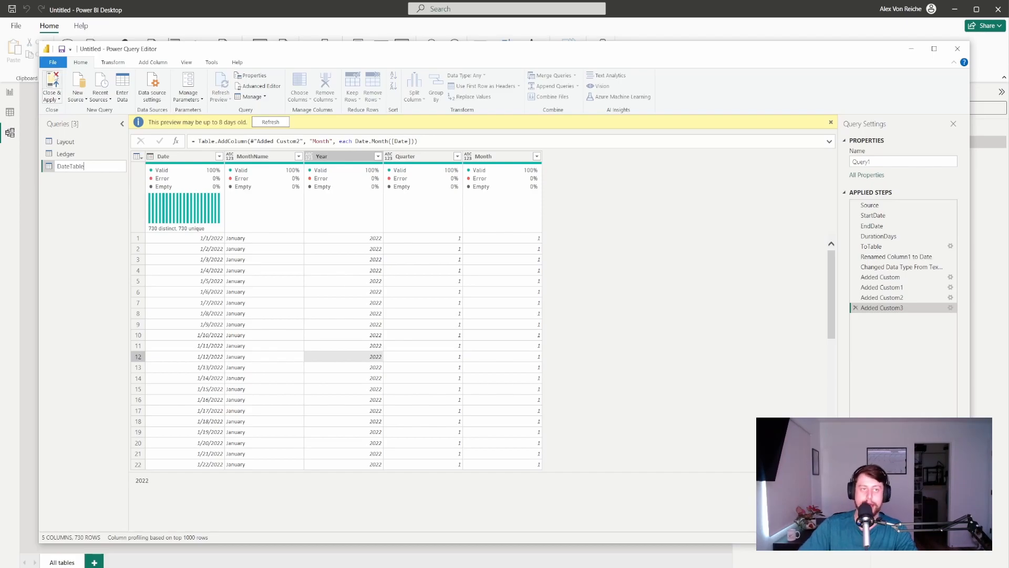
pyautogui.click(52, 84)
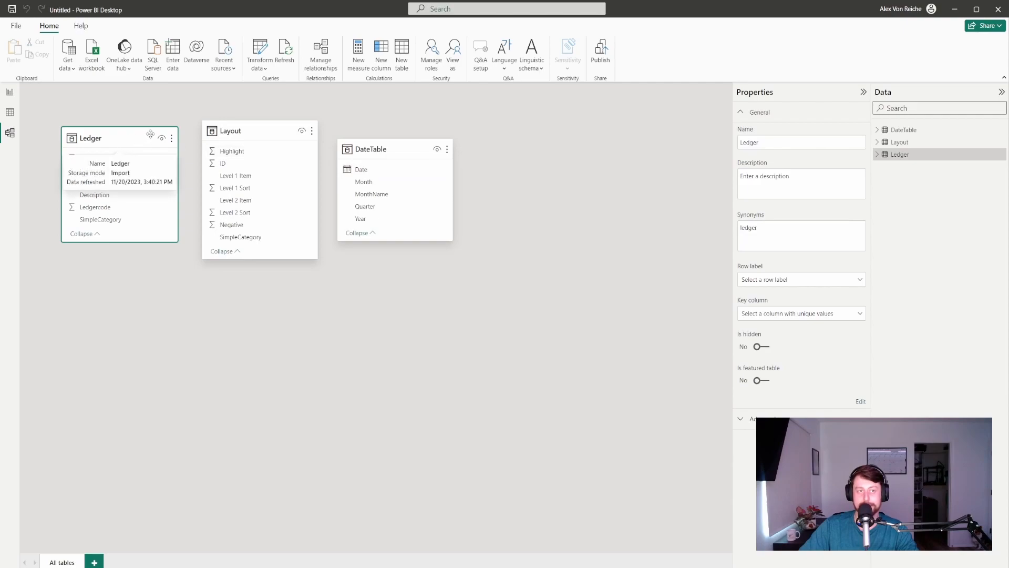
# Arrange the Ledger table between Layout and DateTable, and relate Ledger's Date column to DateTable's Date column
pyautogui.moveTo(124, 137); pyautogui.dragTo(281, 299)
pyautogui.moveTo(234, 140); pyautogui.dragTo(88, 139)
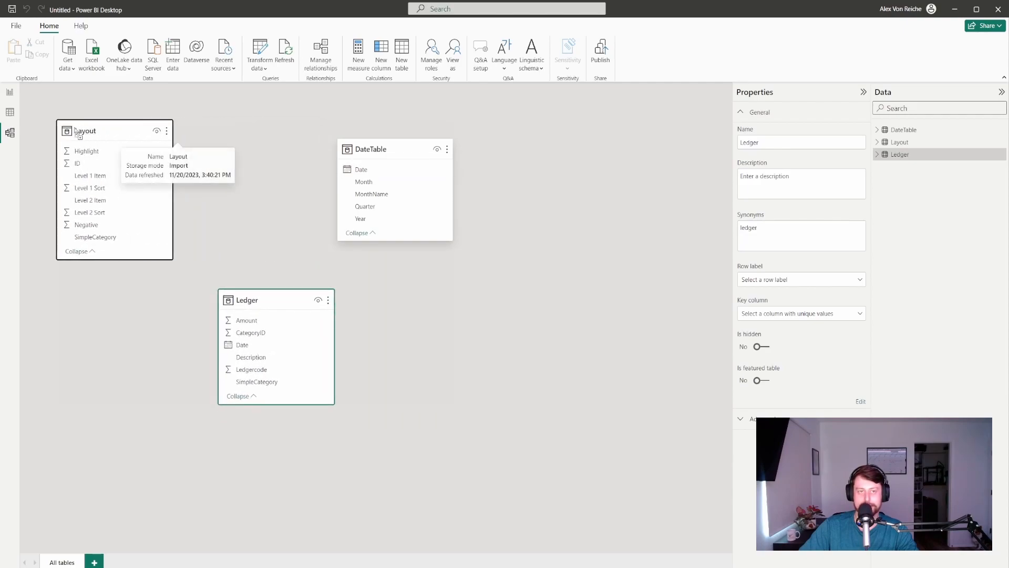
pyautogui.moveTo(261, 294); pyautogui.dragTo(238, 130)
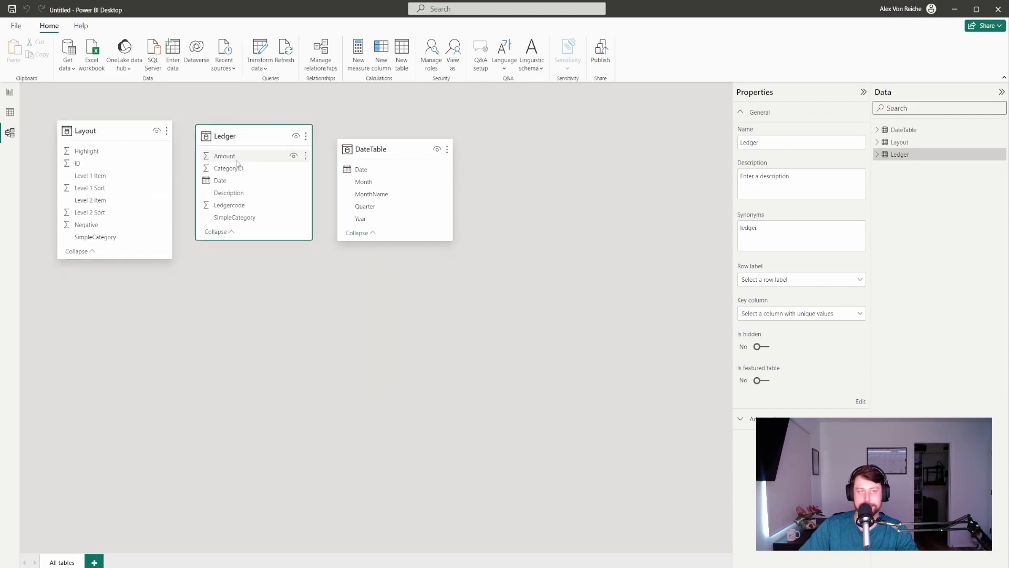
pyautogui.moveTo(221, 181); pyautogui.dragTo(370, 174)
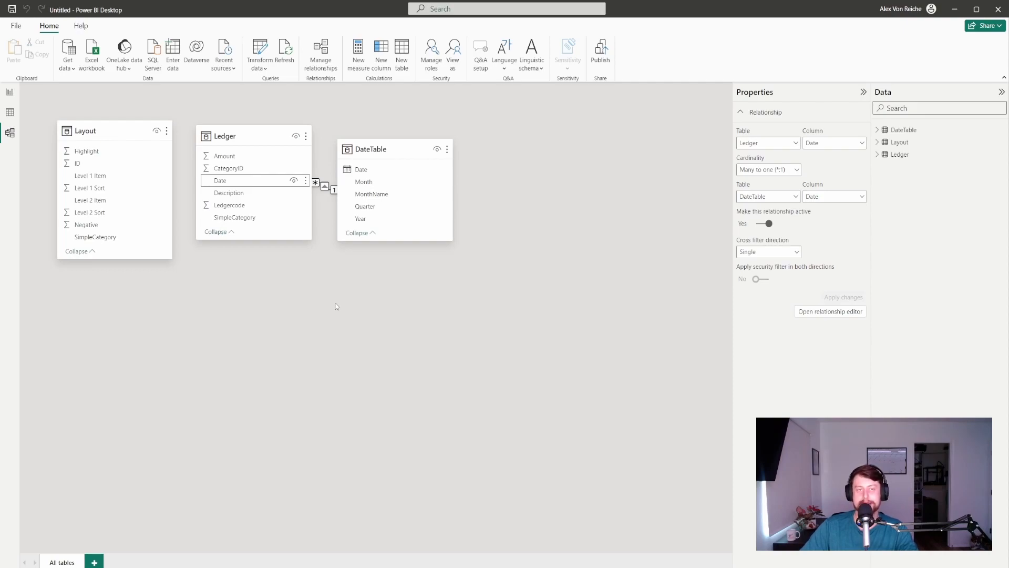
# Add a text box reading "Profit and Loss Report" to the report page
pyautogui.click(10, 95)
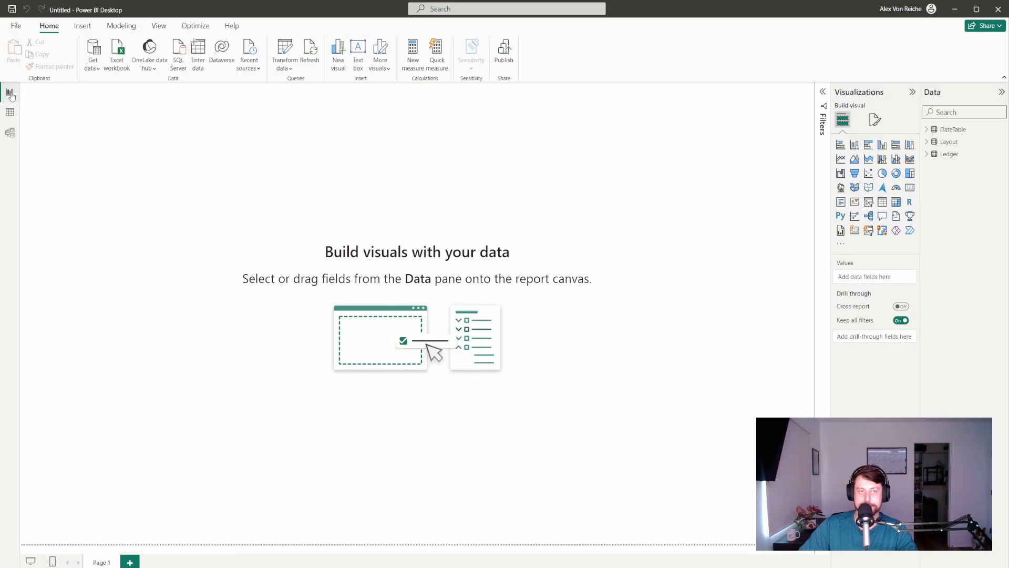
pyautogui.click(358, 60)
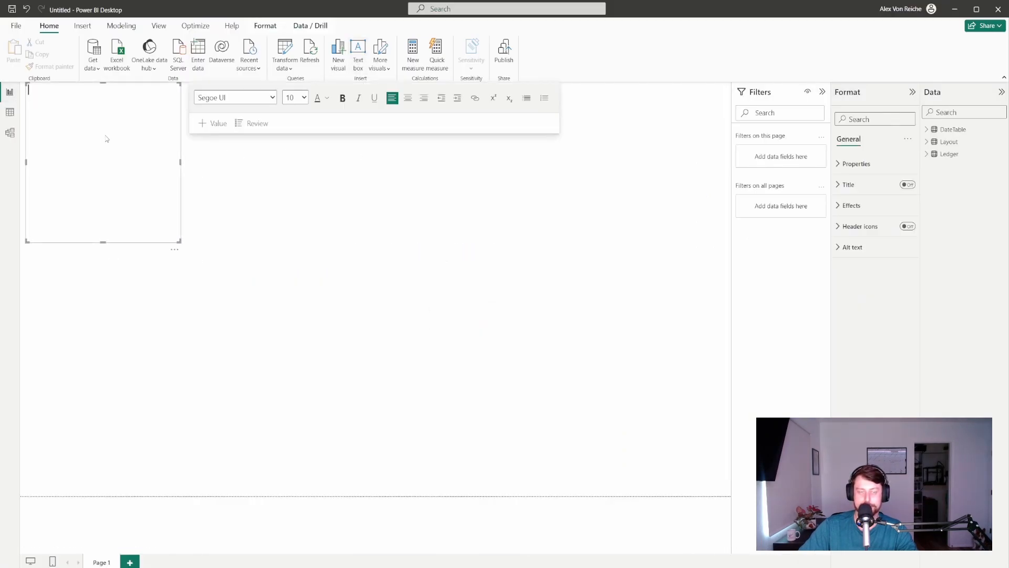
pyautogui.write('Profit and Loss Report')
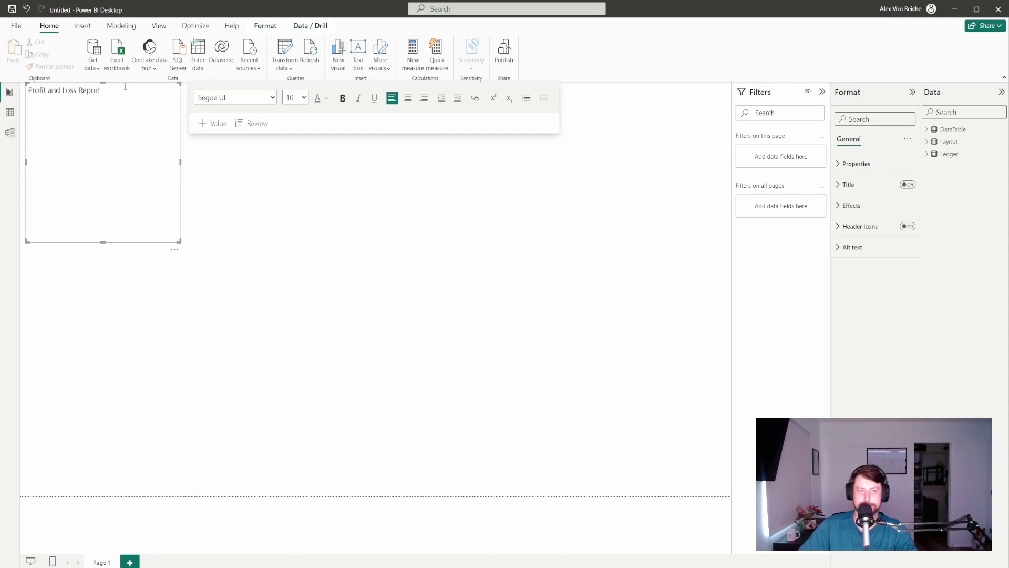
# Format the report title as bold 28-point text and resize its text box to fit one line
pyautogui.moveTo(101, 90); pyautogui.dragTo(10, 93)
pyautogui.click(297, 98)
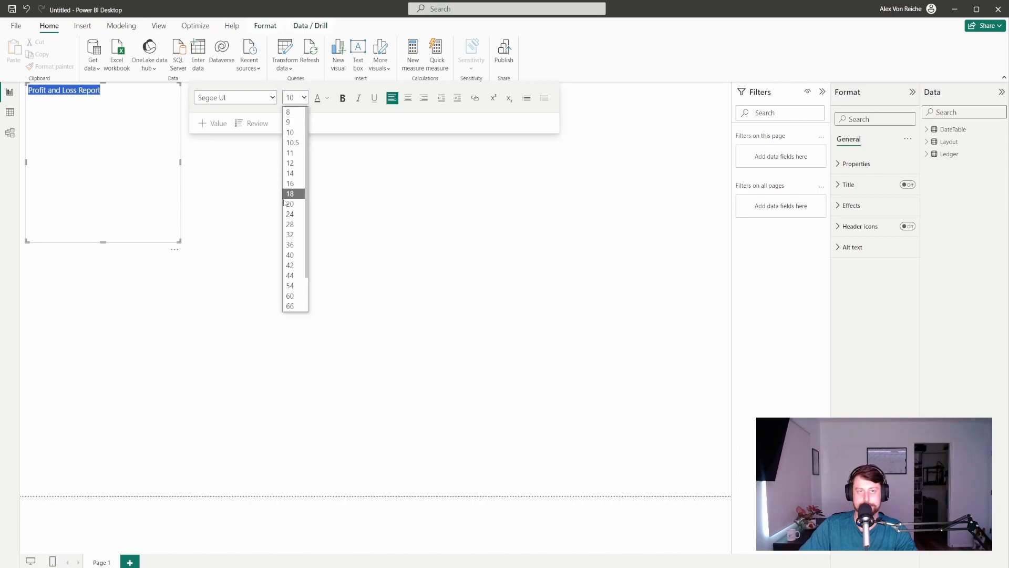
pyautogui.click(282, 228)
pyautogui.click(342, 98)
pyautogui.moveTo(180, 161); pyautogui.dragTo(283, 162)
pyautogui.moveTo(170, 242); pyautogui.dragTo(170, 124)
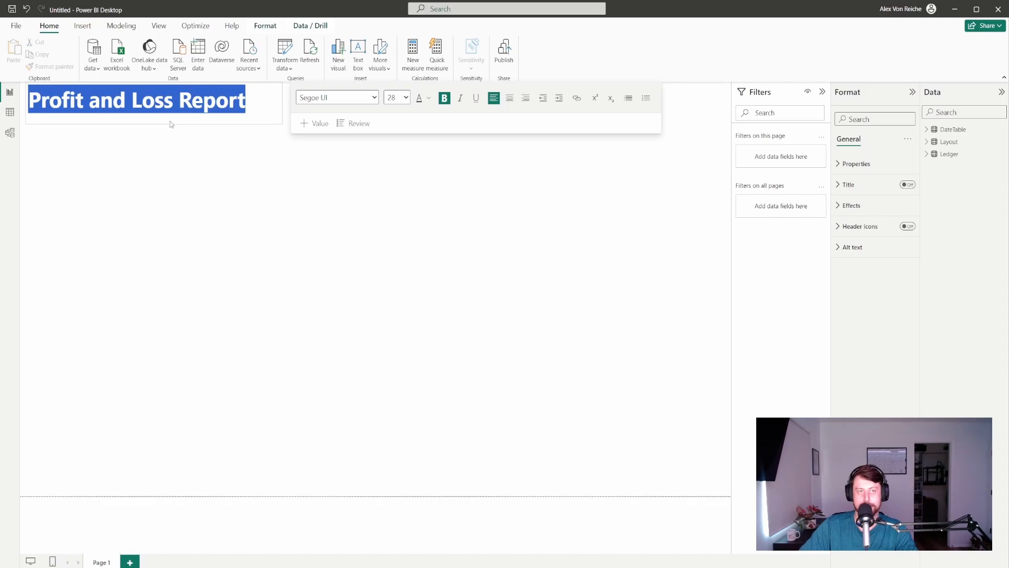
pyautogui.click(189, 186)
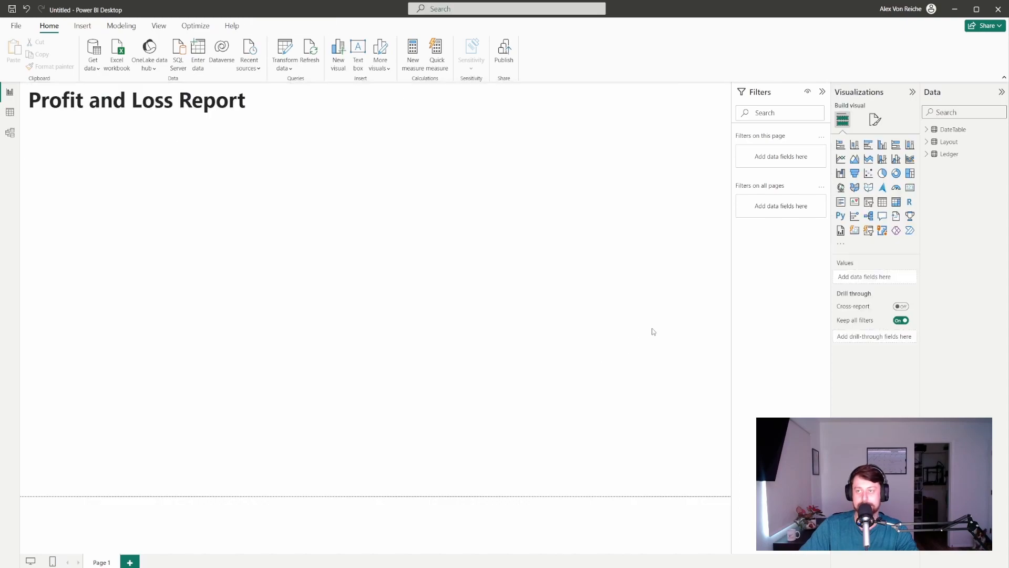
# Add a matrix visual with Level 1 Item and Level 2 Item as rows and Ledger's Amount as values
pyautogui.click(897, 203)
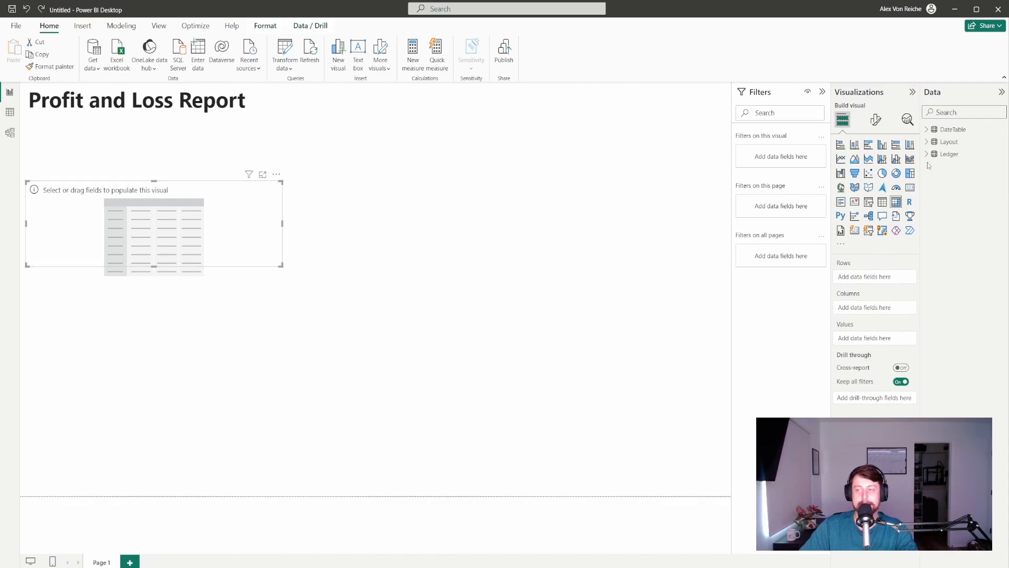
pyautogui.click(928, 143)
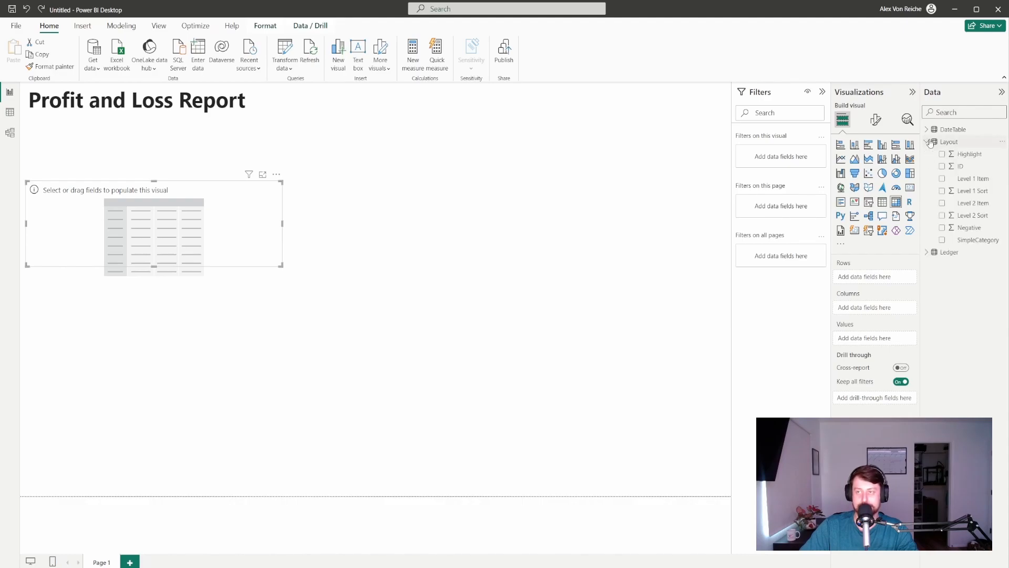
pyautogui.click(943, 180)
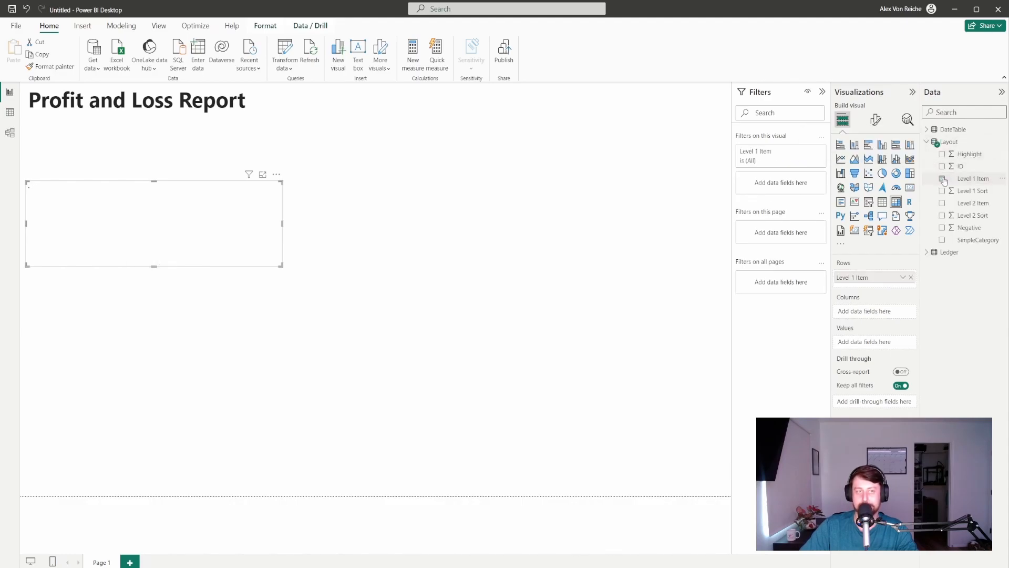
pyautogui.click(942, 204)
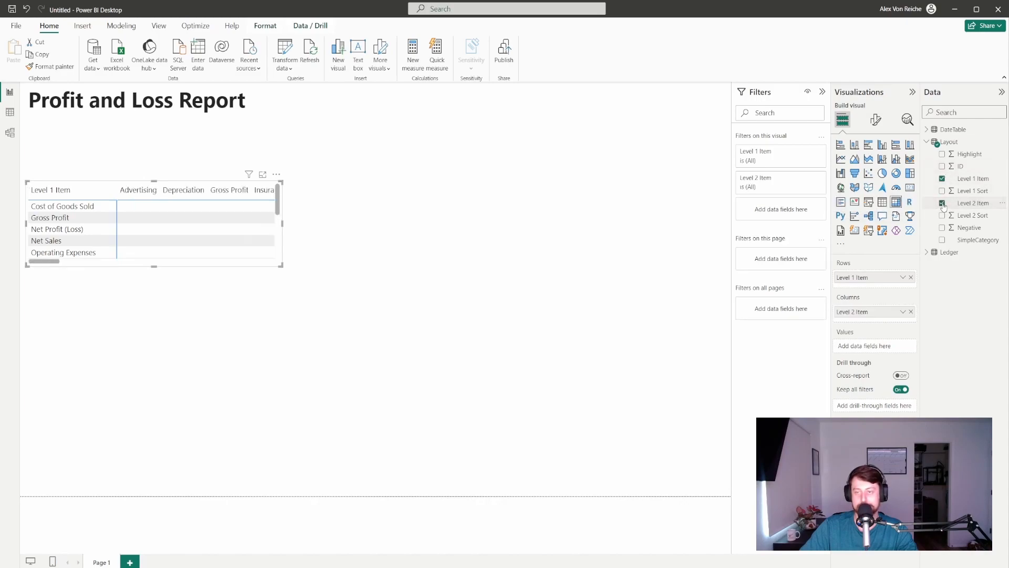
pyautogui.moveTo(872, 310)
pyautogui.mouseDown()
pyautogui.moveTo(833, 318)
pyautogui.moveTo(874, 290)
pyautogui.mouseUp()
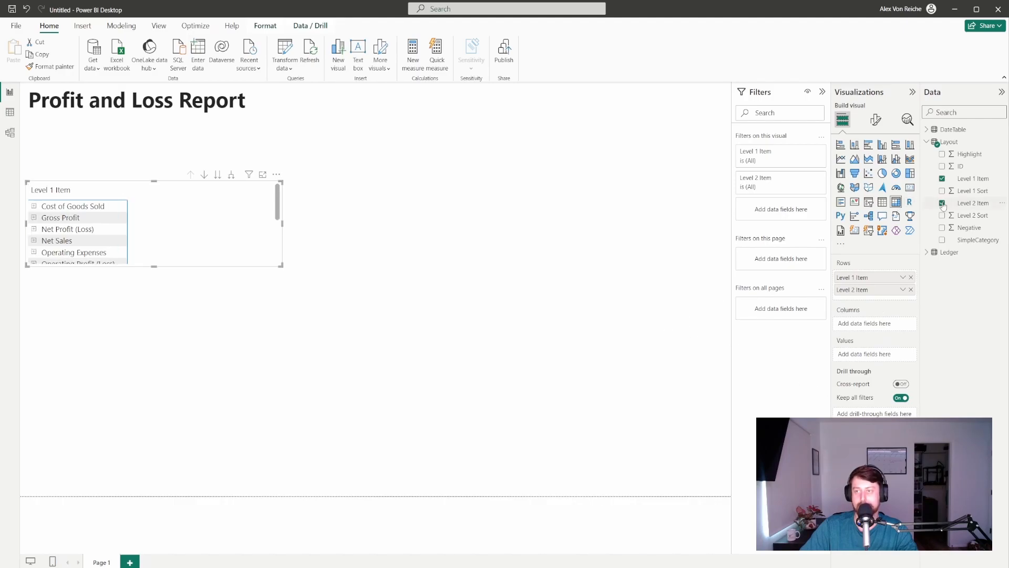
pyautogui.click(927, 253)
pyautogui.moveTo(970, 266); pyautogui.dragTo(876, 358)
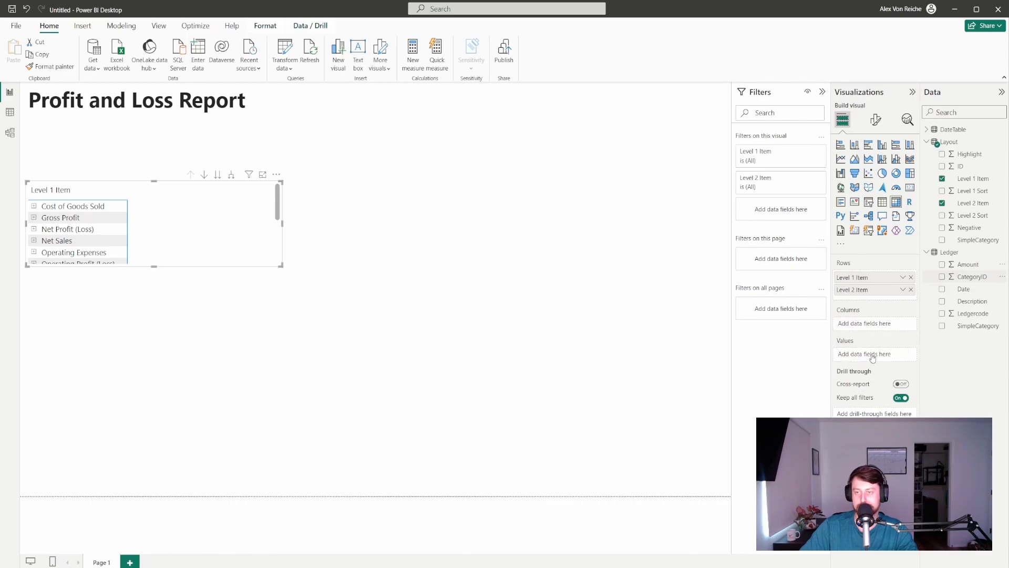
# Enlarge the matrix, place it just below the report title, and expand all rows down to Level 2 Item
pyautogui.moveTo(281, 267); pyautogui.dragTo(474, 389)
pyautogui.moveTo(297, 290); pyautogui.dragTo(293, 238)
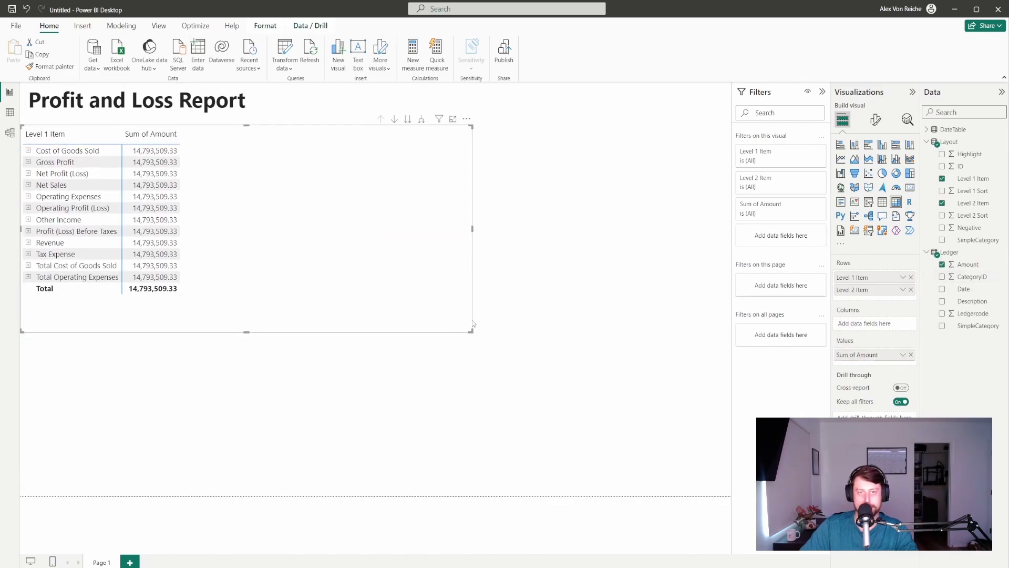
pyautogui.moveTo(473, 323); pyautogui.dragTo(548, 433)
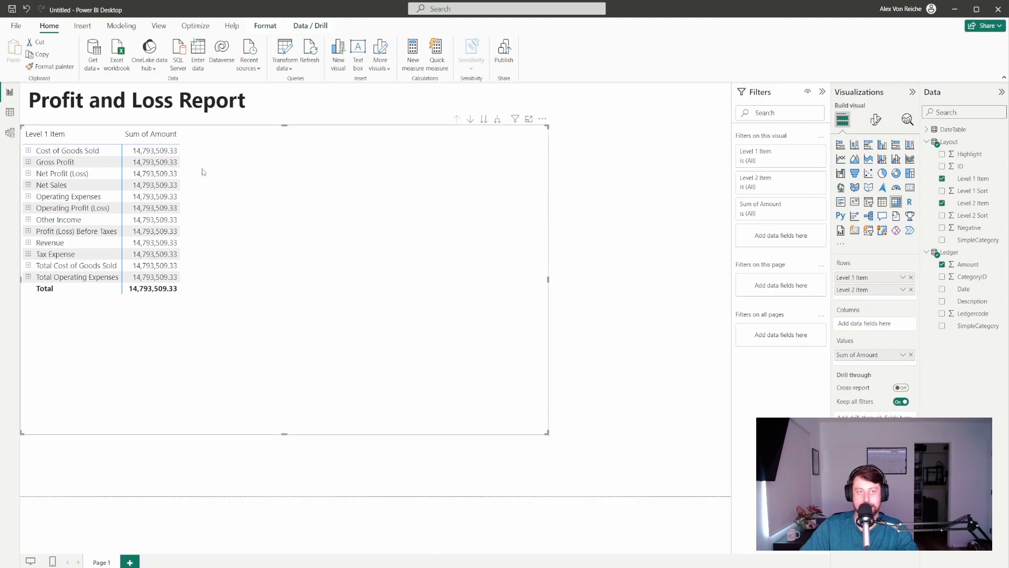
pyautogui.click(496, 120)
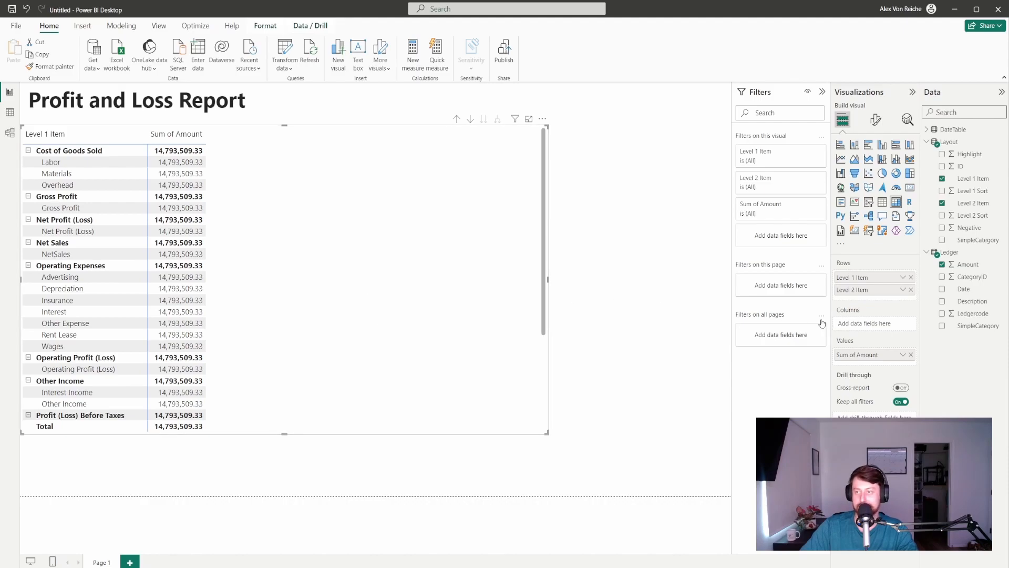
# Try adding DateTable's Year field to the matrix columns and undo that addition
pyautogui.click(928, 129)
pyautogui.click(978, 192)
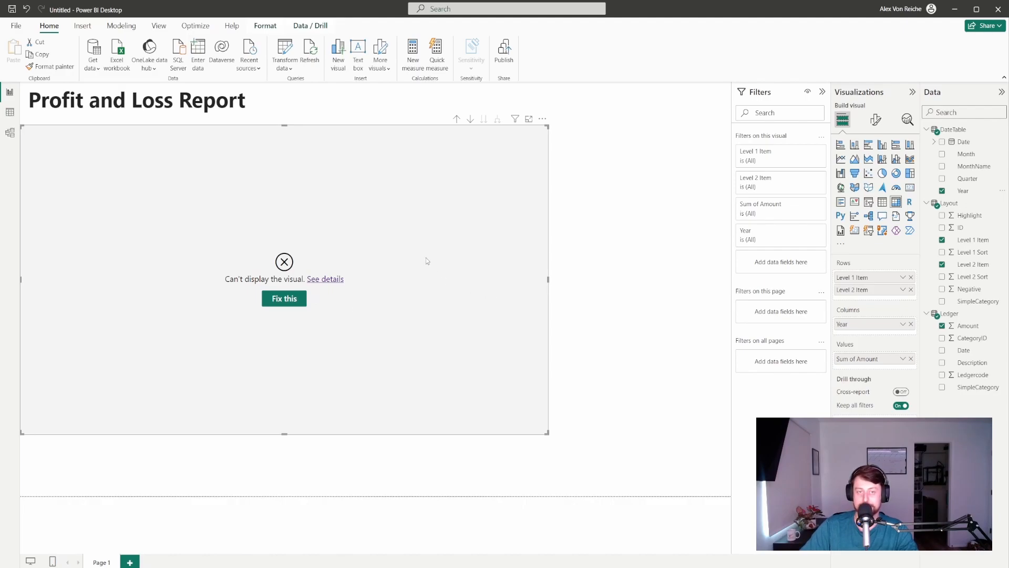
pyautogui.hotkey('ctrl', 'z')
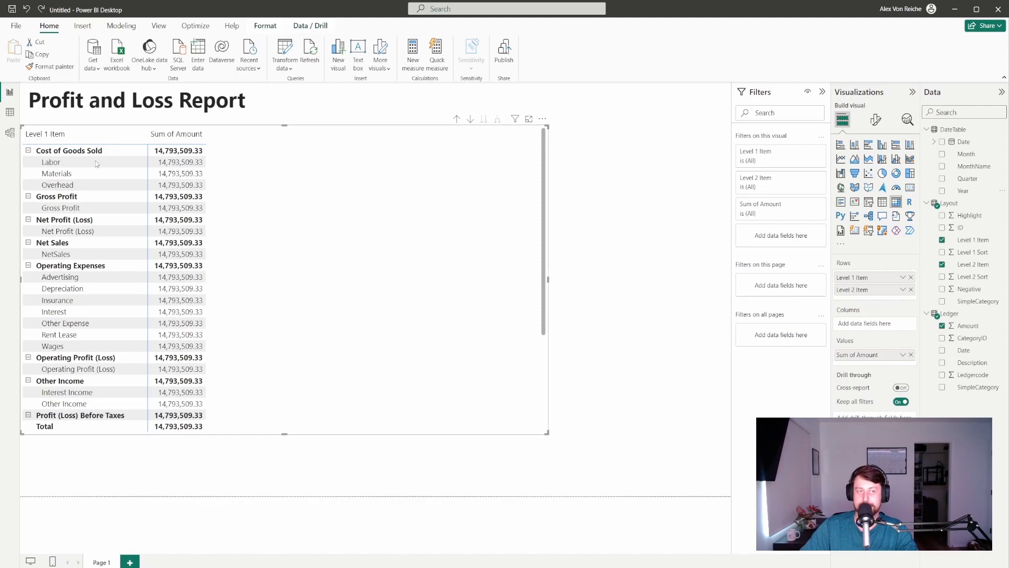
# Load a new manually entered empty table and name it _DataPrep
pyautogui.click(199, 67)
pyautogui.click(608, 450)
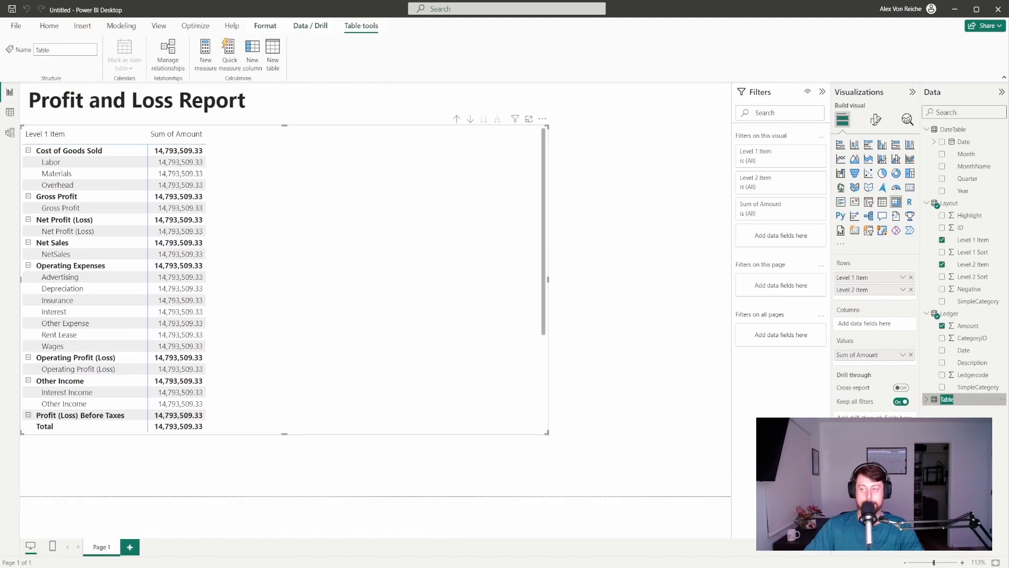
pyautogui.press('BackSpace')
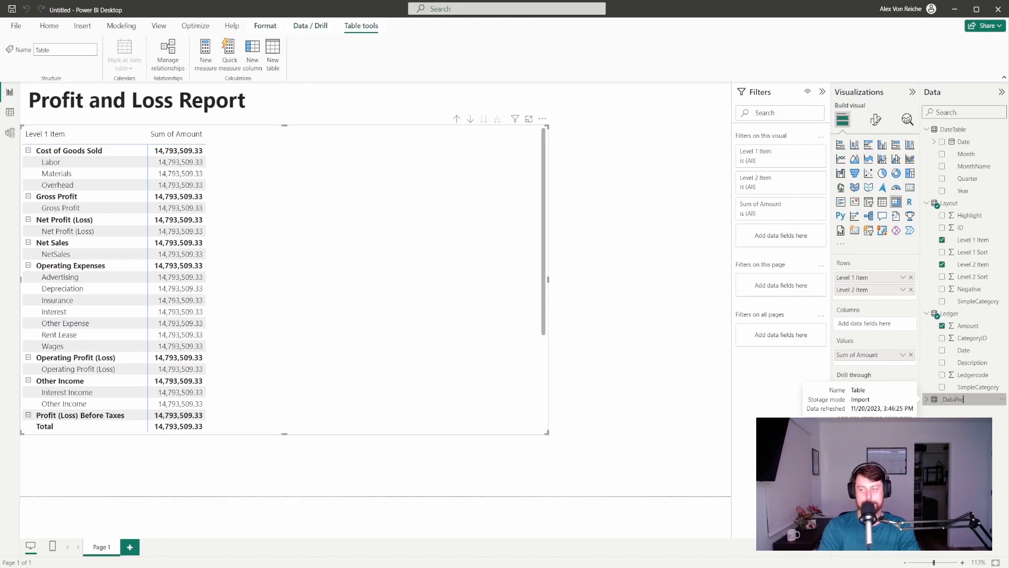
pyautogui.press('Return')
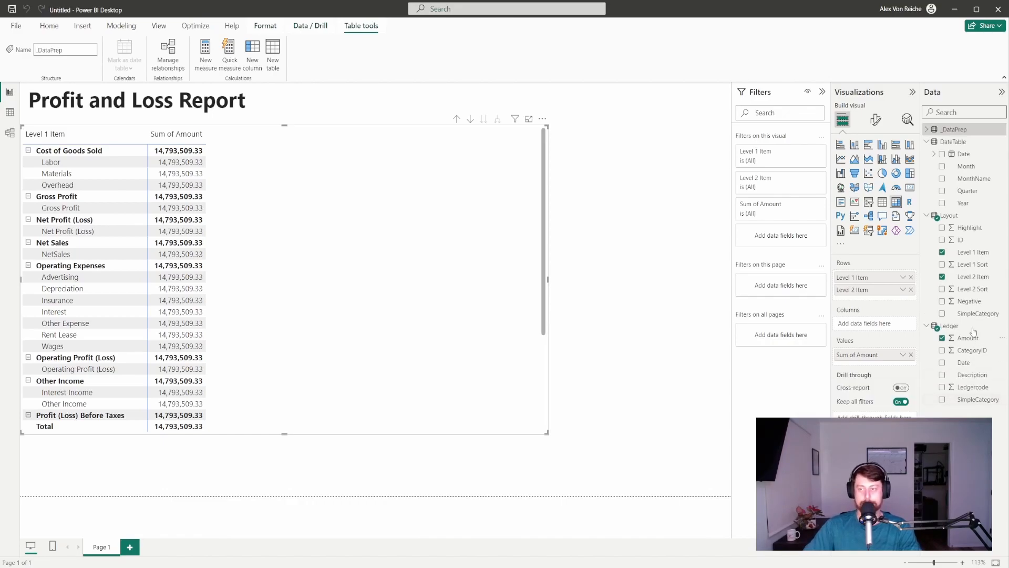
# Create the measure 1 - Sales in _DataPrep as CALCULATE(Sum(Ledger[Amount]), Ledger[SimpleCategory] = "Sales")
pyautogui.click(210, 69)
pyautogui.write('1')
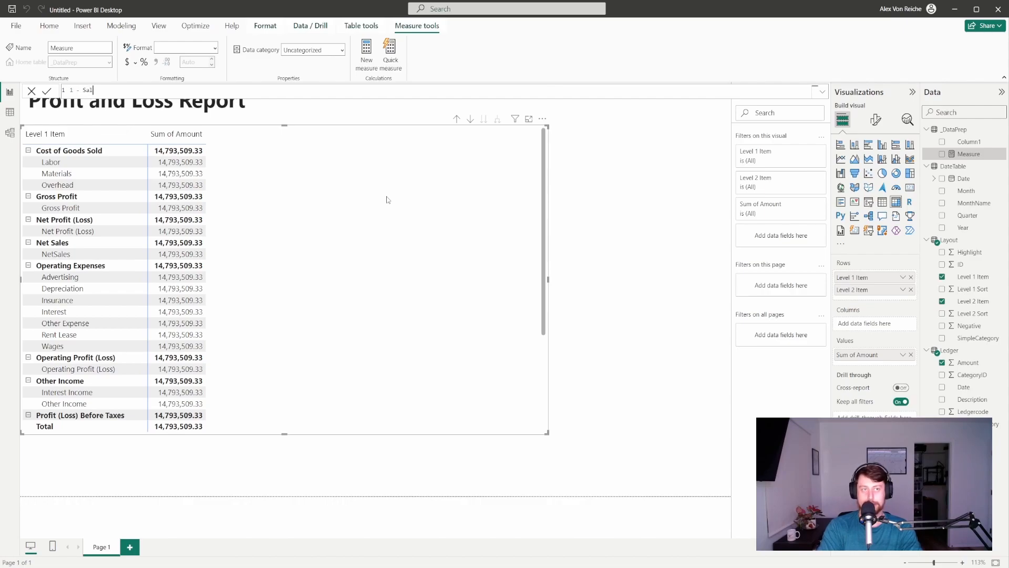
pyautogui.write('- Sales = CALCULATE(Su')
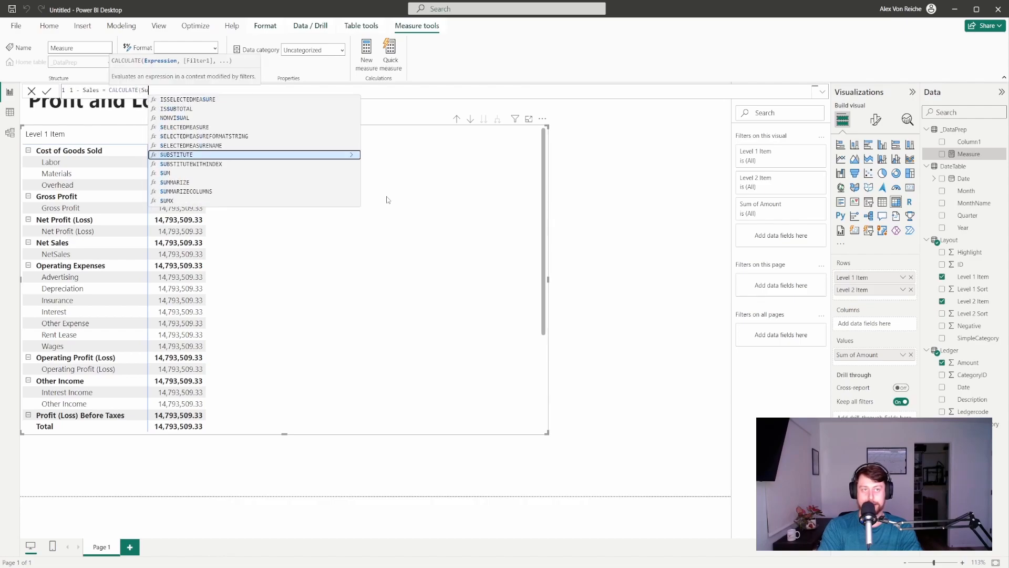
pyautogui.write('m(')
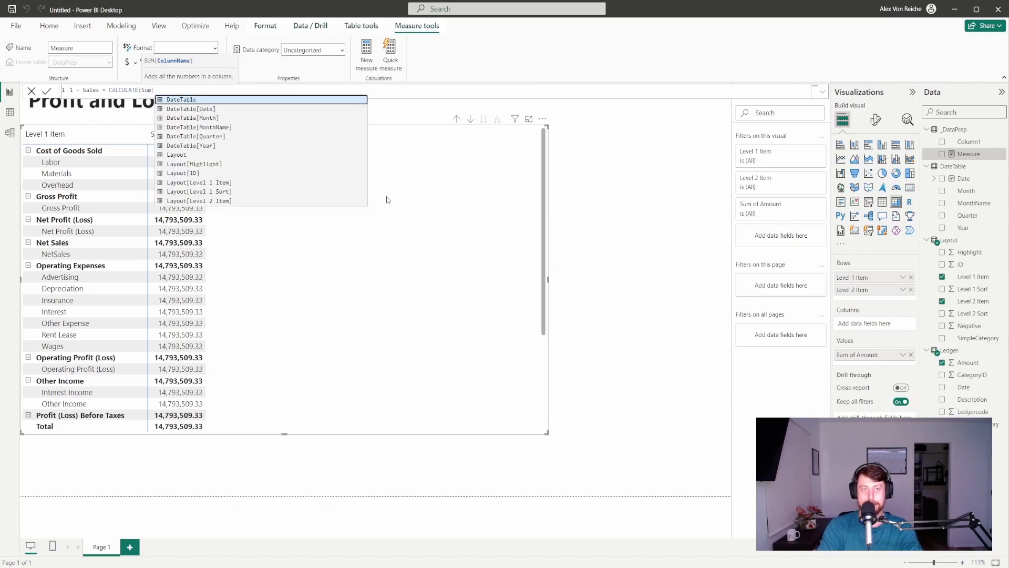
pyautogui.write('a')
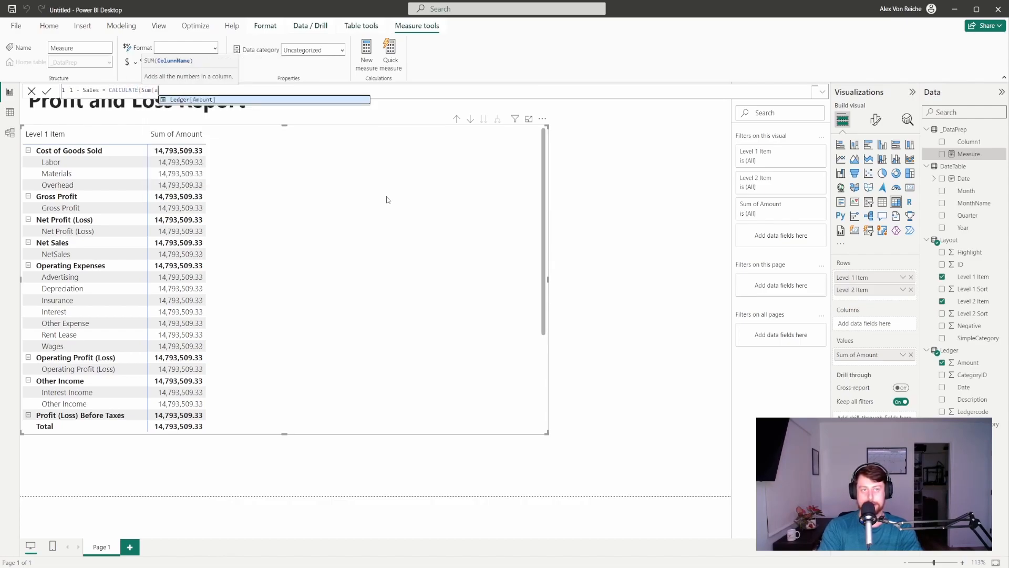
pyautogui.press('Tab')
pyautogui.write('), sim')
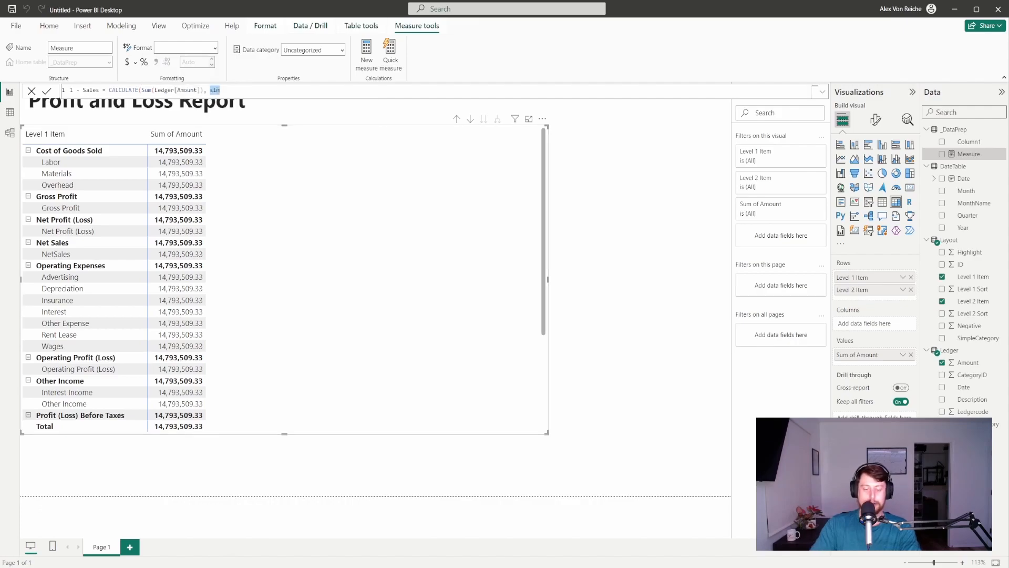
pyautogui.write('ple')
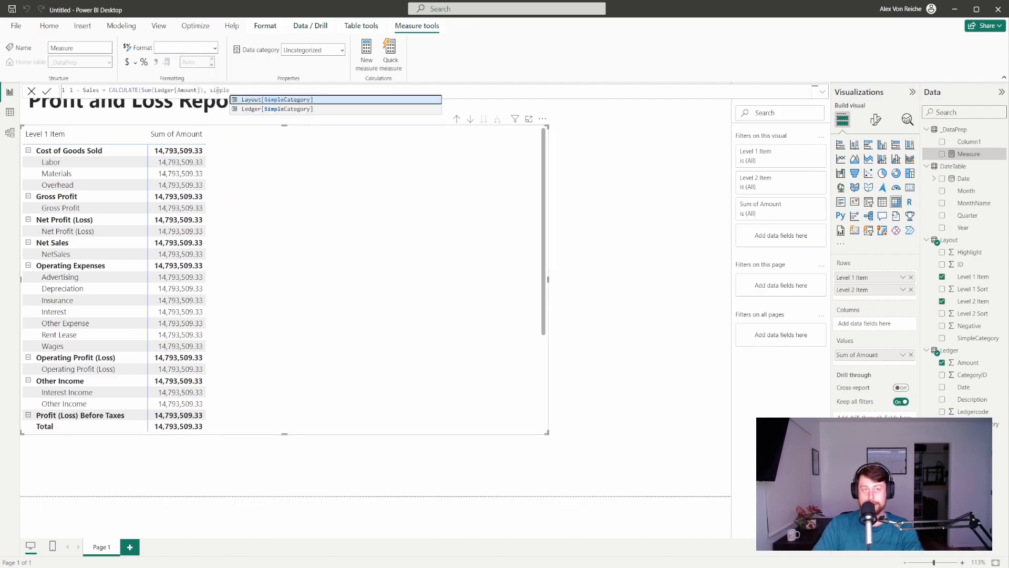
pyautogui.press('Down')
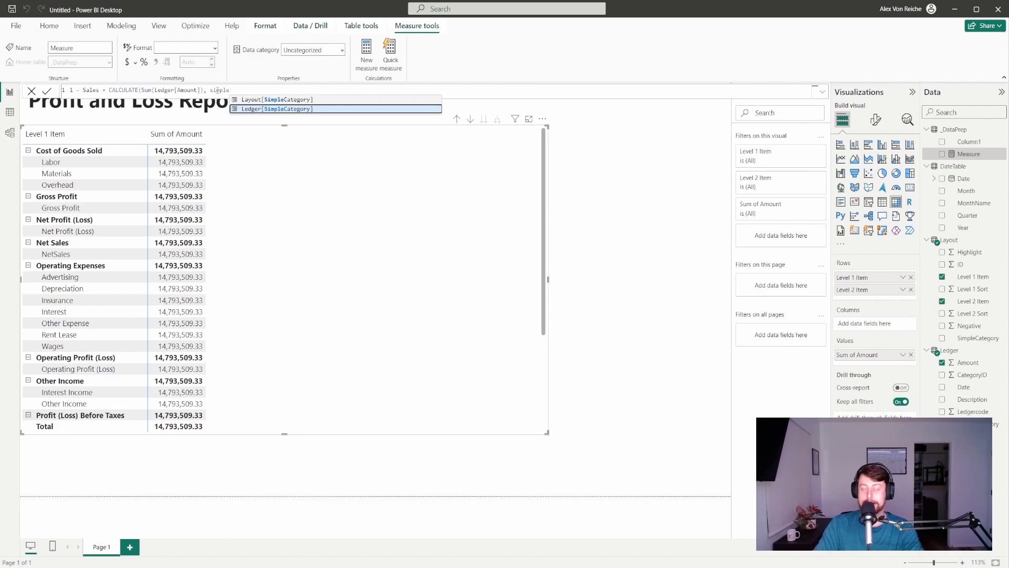
pyautogui.press('Tab')
pyautogui.write('=')
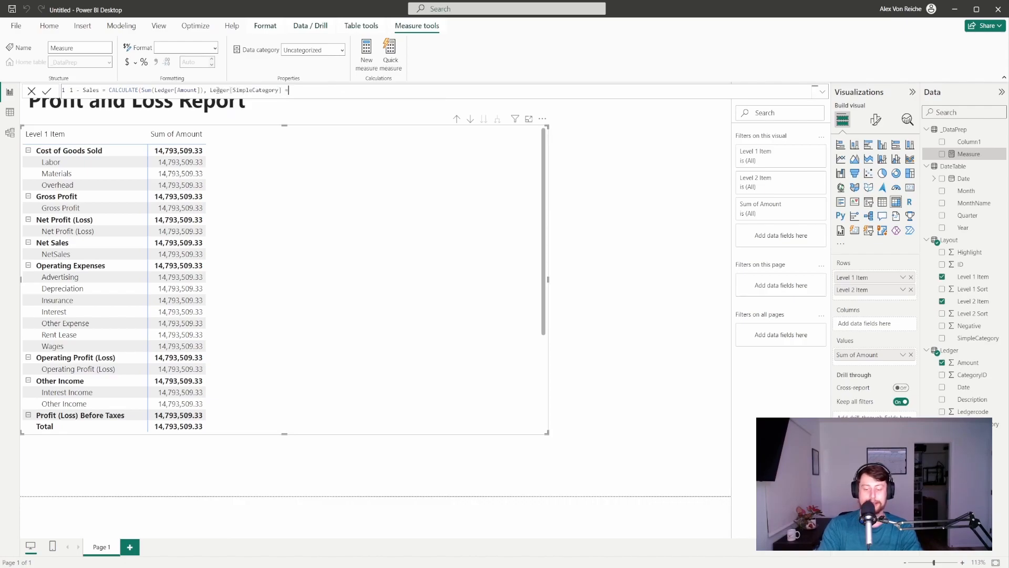
pyautogui.write(' "Sales"')
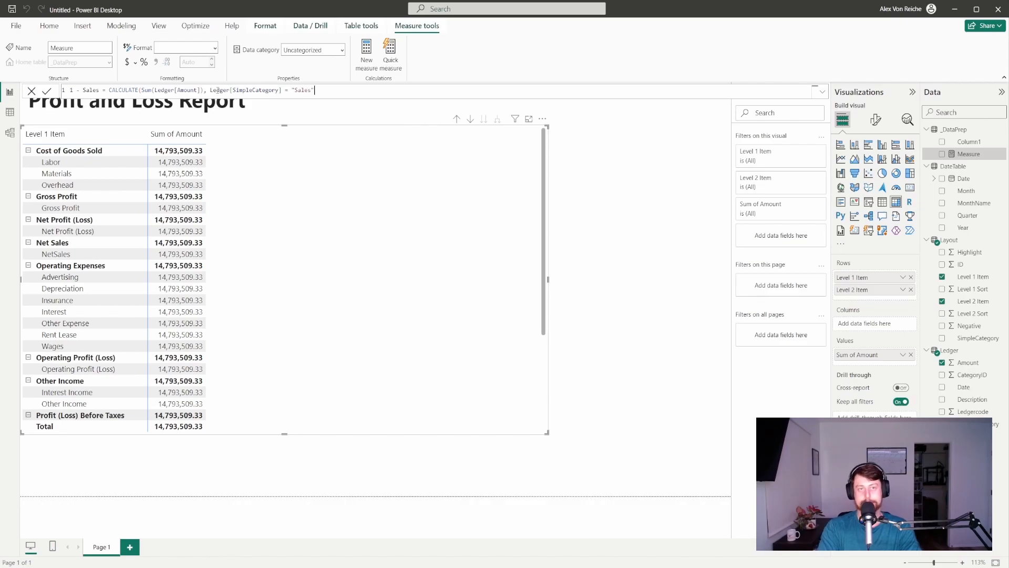
pyautogui.write(')')
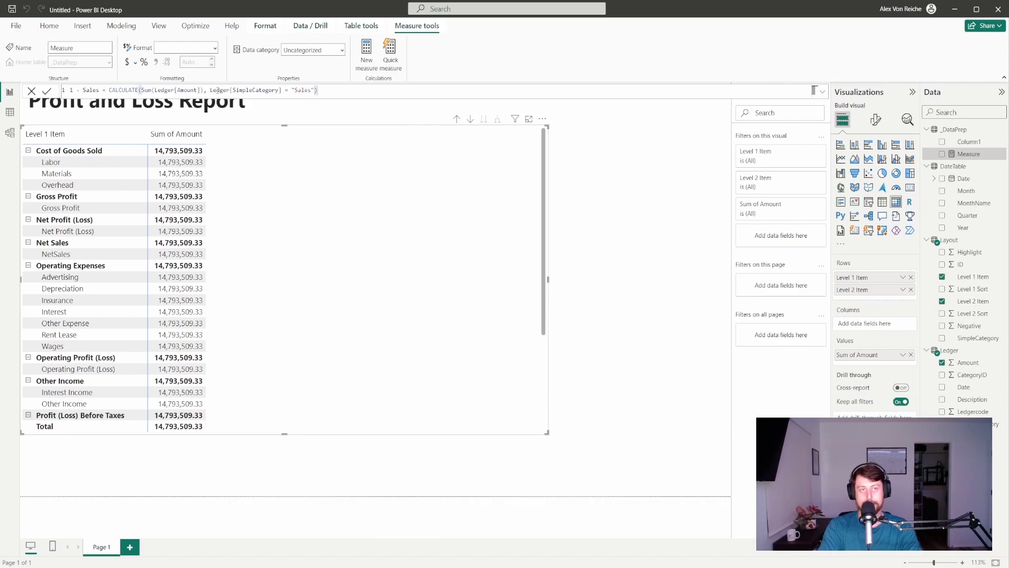
pyautogui.click(47, 91)
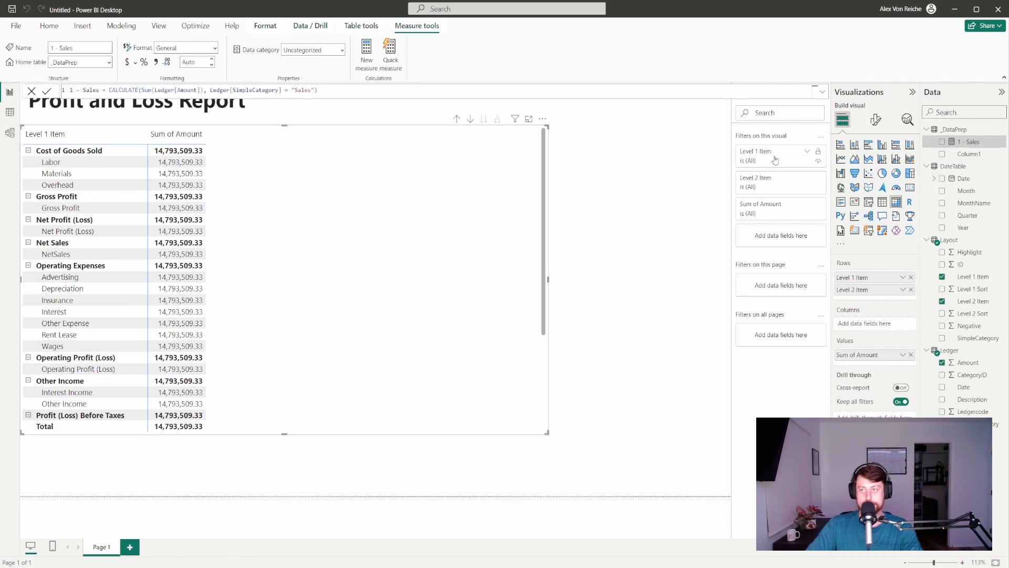
# Add the 1 - Sales measure to the matrix values and remove Sum of Amount
pyautogui.moveTo(969, 142); pyautogui.dragTo(881, 364)
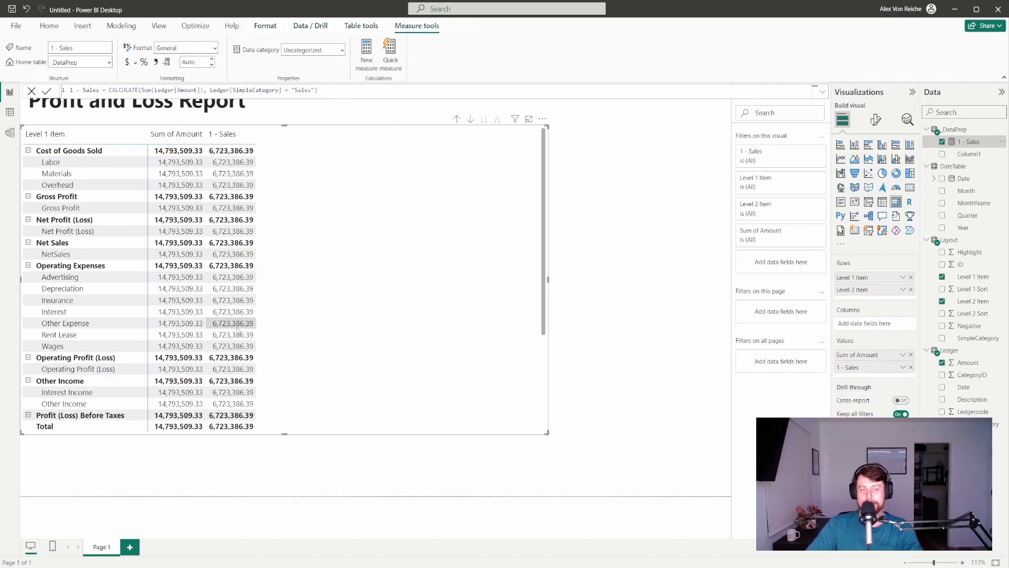
pyautogui.click(911, 354)
pyautogui.scroll(-4, 200, 289)
pyautogui.scroll(4, 200, 288)
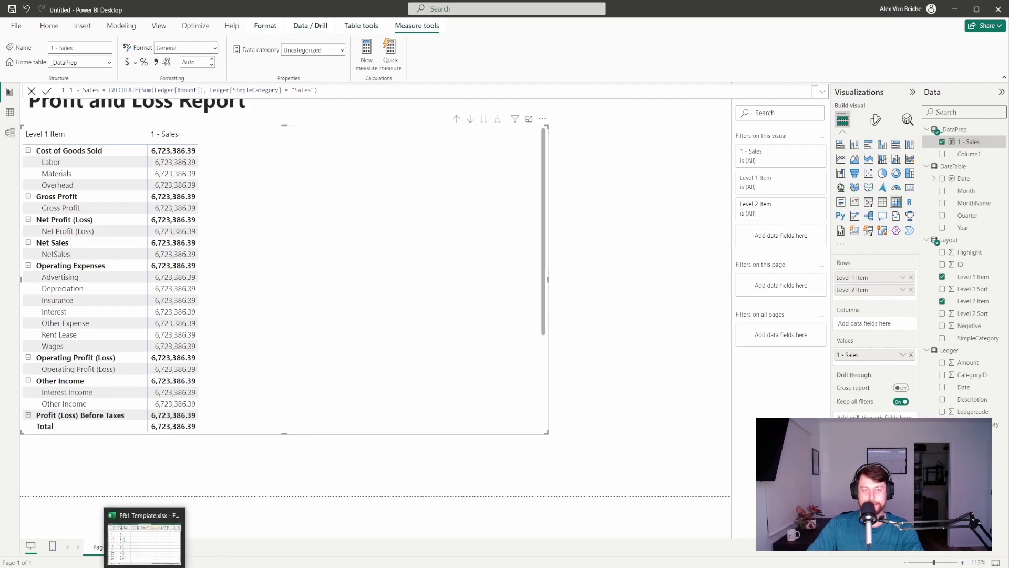
# Switch to P&L Template.xlsx in Excel and compare the Layout sheet's Sales category with the matching ledger codes, category IDs and categories in Ledger
pyautogui.click(146, 566)
pyautogui.click(87, 549)
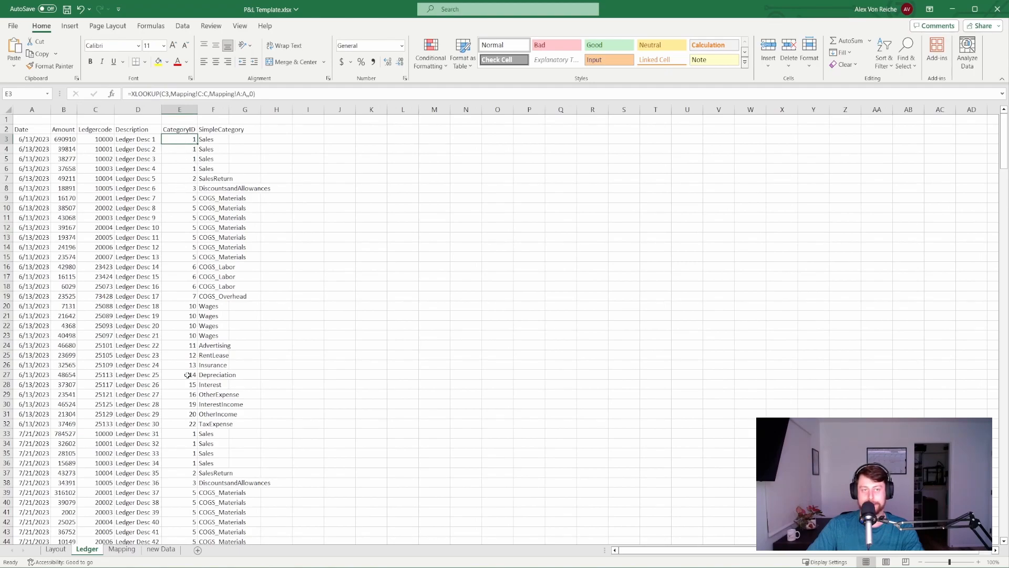
pyautogui.click(58, 549)
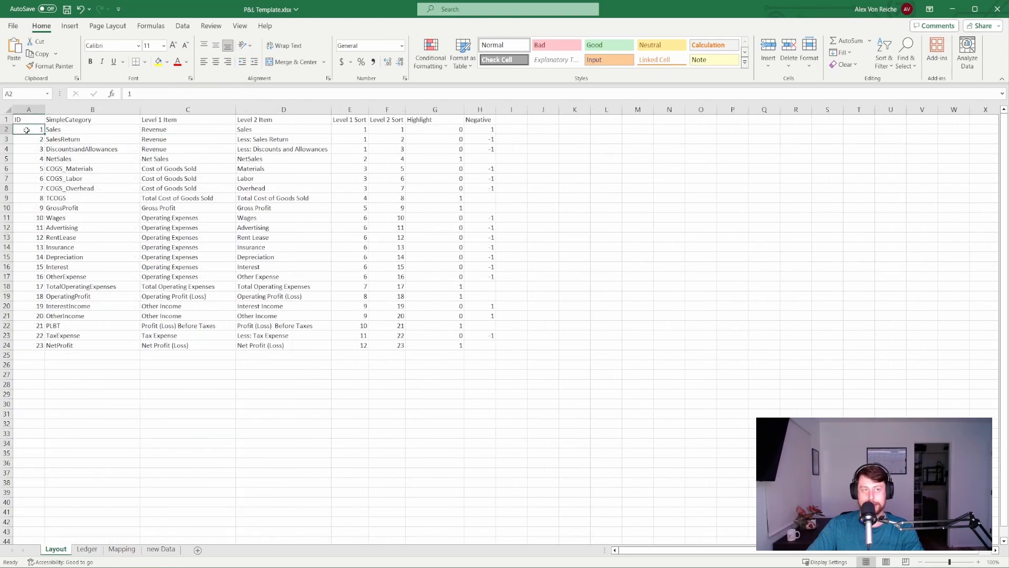
pyautogui.click(70, 128)
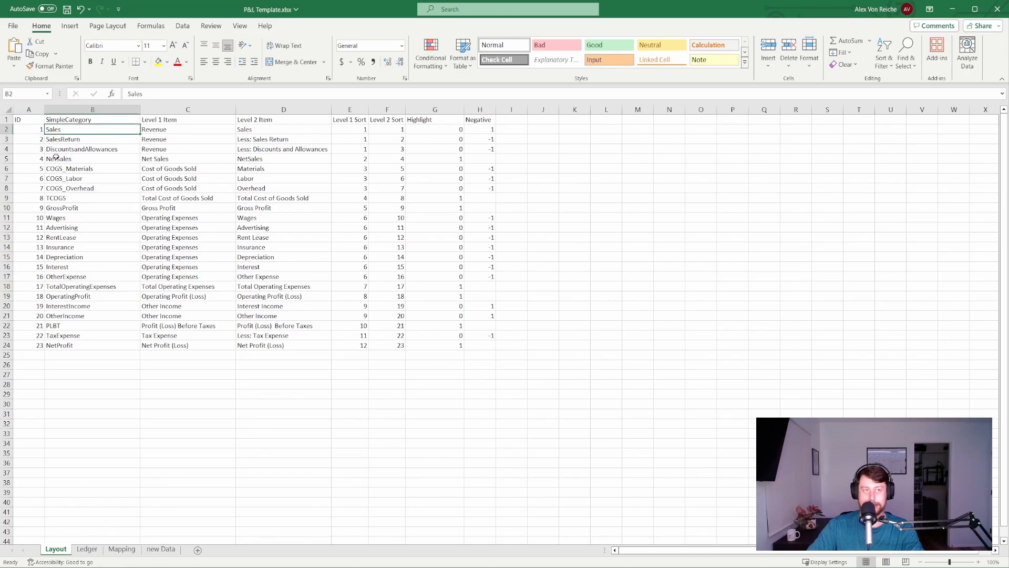
pyautogui.click(86, 548)
pyautogui.moveTo(88, 140); pyautogui.dragTo(98, 180)
pyautogui.click(184, 143)
pyautogui.moveTo(183, 143); pyautogui.dragTo(211, 167)
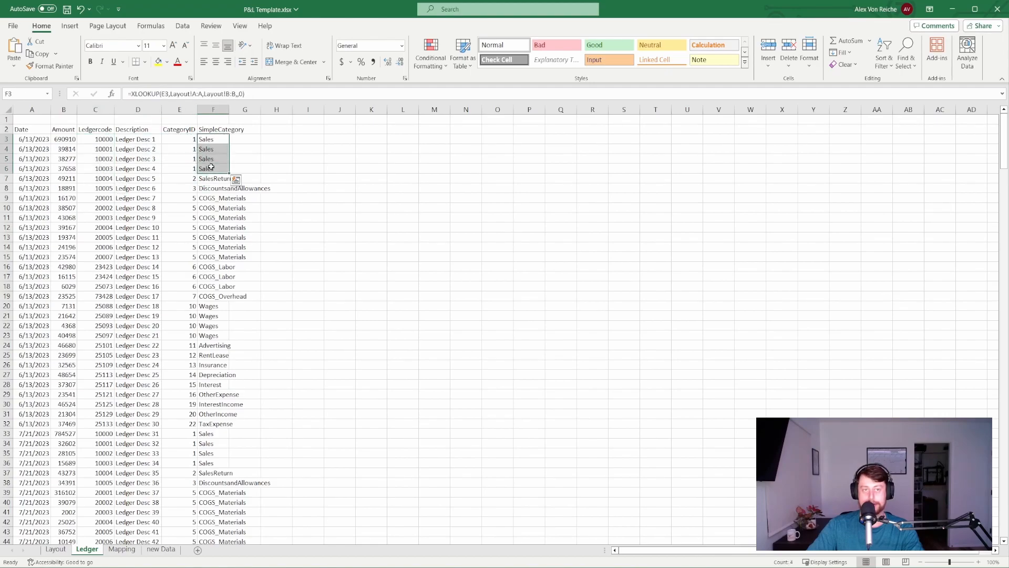
# Examine the full SimpleCategory column on the Layout sheet and the SimpleCategory entries on the Ledger sheet
pyautogui.hotkey('alt', 'Tab')
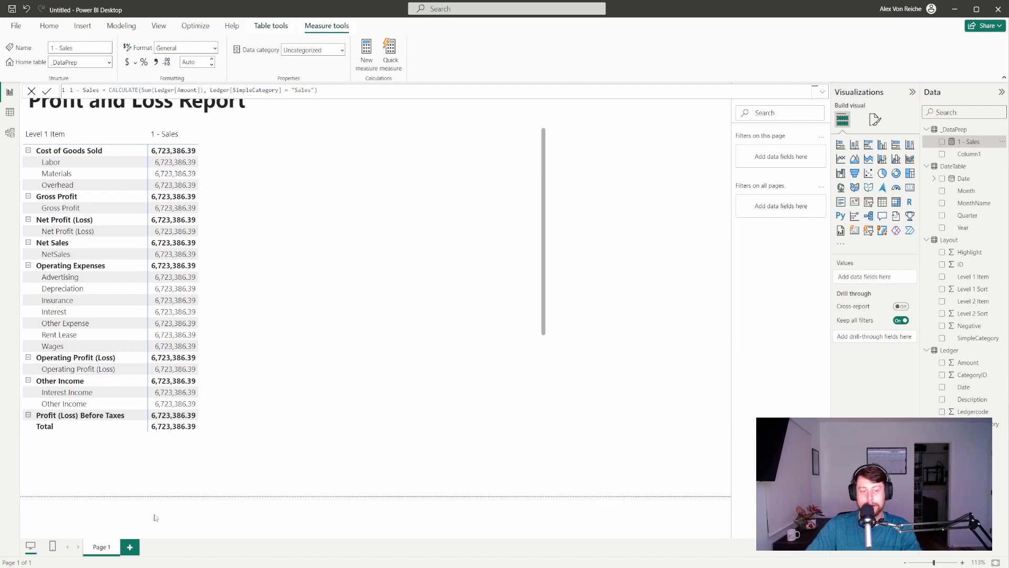
pyautogui.hotkey('alt', 'Tab')
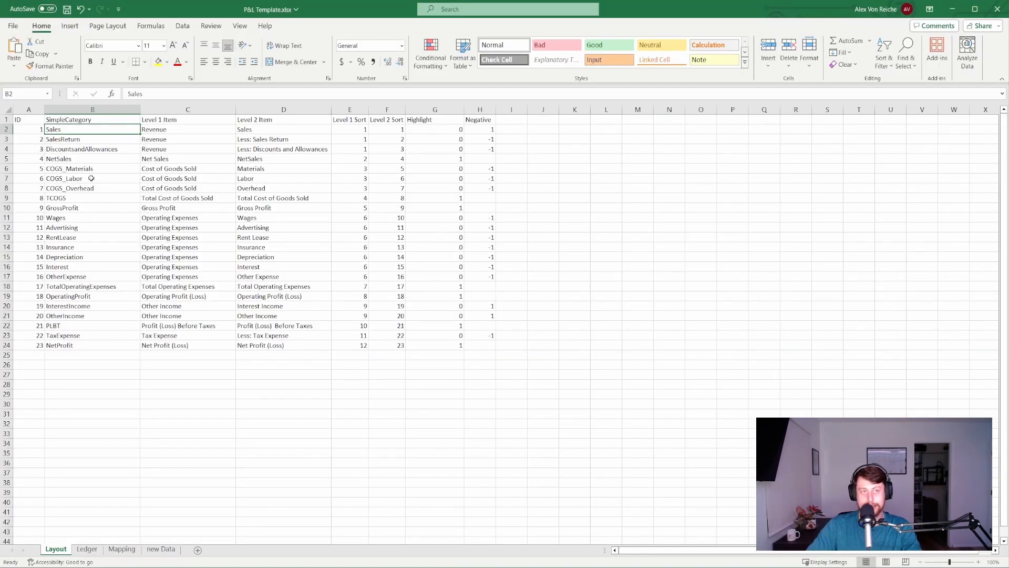
pyautogui.moveTo(107, 133); pyautogui.dragTo(83, 342)
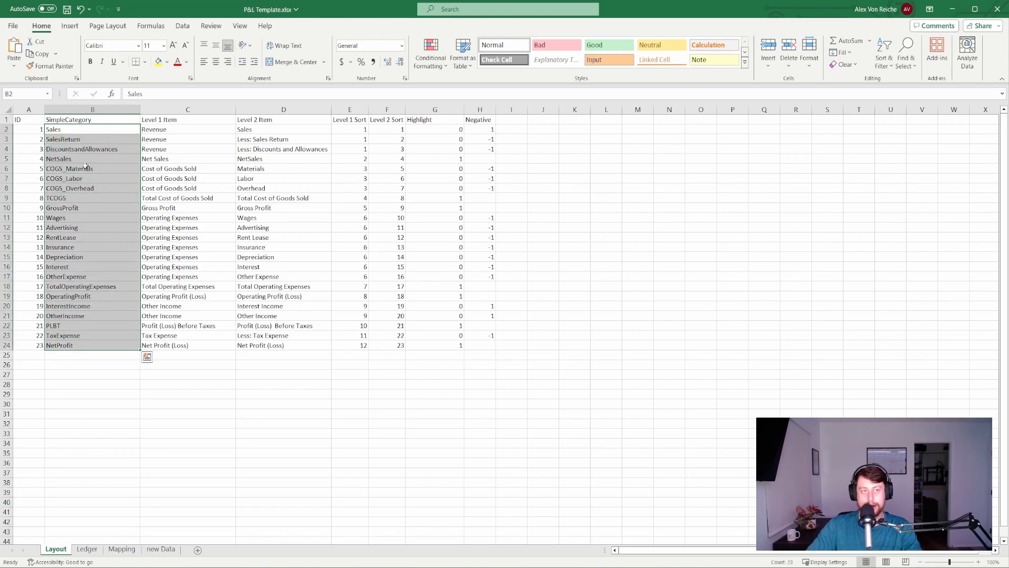
pyautogui.click(84, 120)
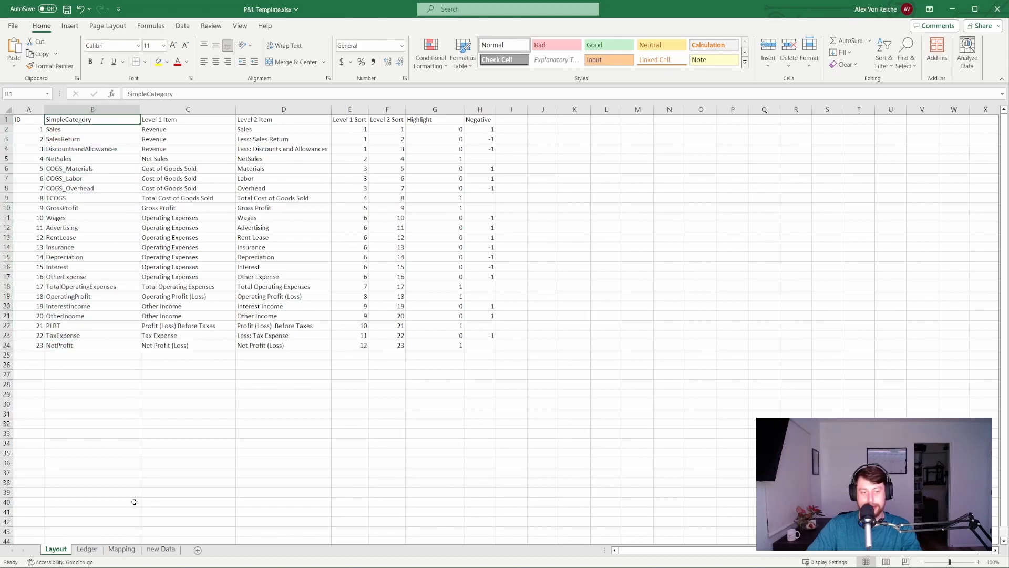
pyautogui.click(88, 549)
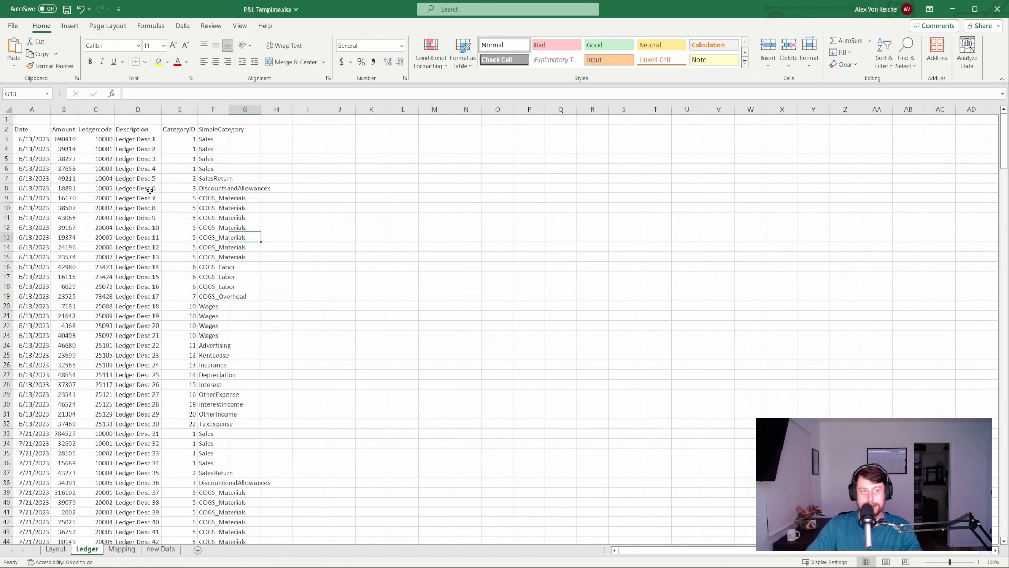
pyautogui.moveTo(214, 149); pyautogui.dragTo(209, 415)
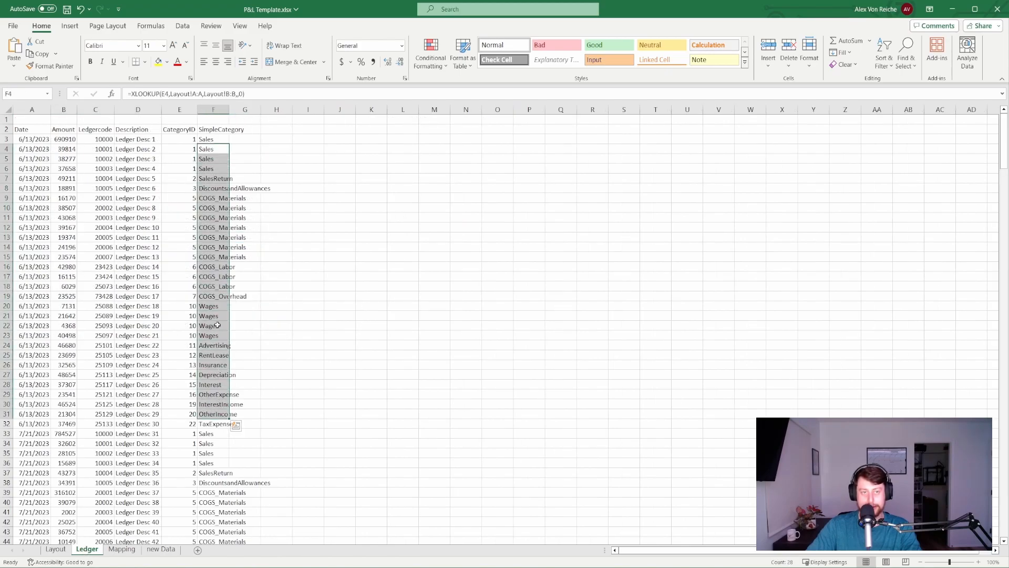
pyautogui.click(215, 296)
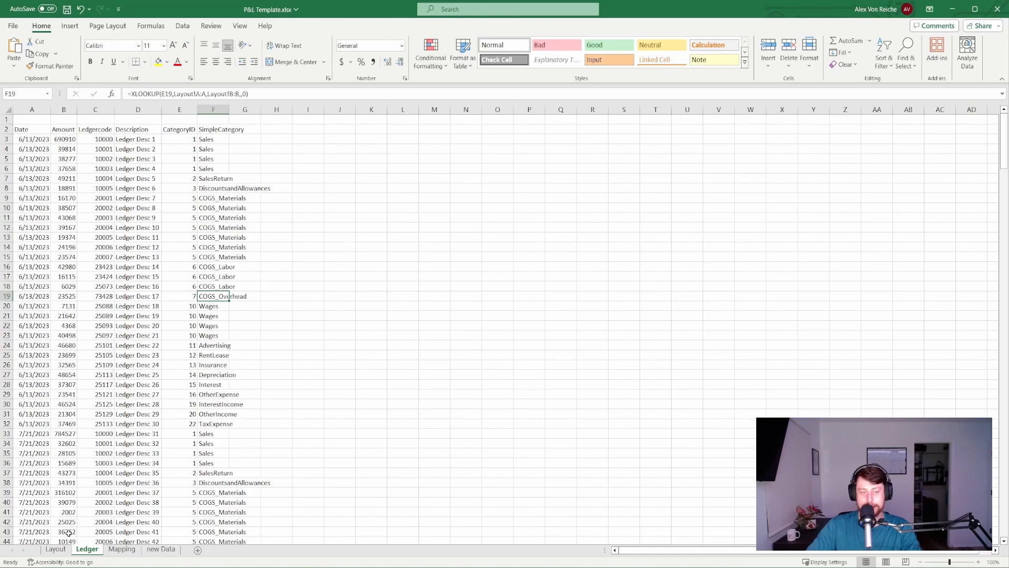
pyautogui.click(59, 550)
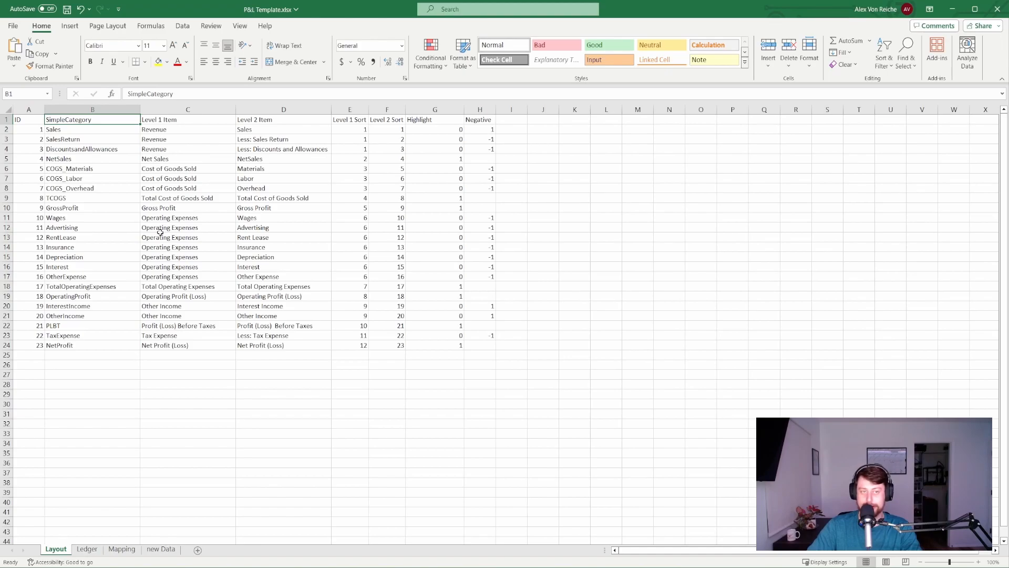
# Compare the measures listed in Power BI with the SimpleCategory entries on Excel's Layout sheet, ending in Power BI
pyautogui.hotkey('alt', 'Tab')
pyautogui.click(637, 183)
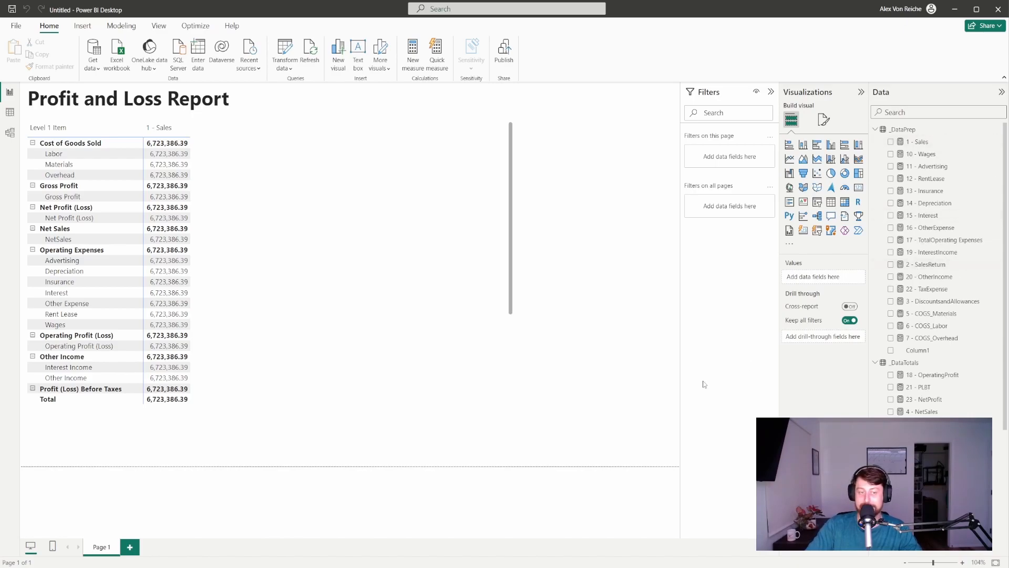
pyautogui.hotkey('alt', 'Tab')
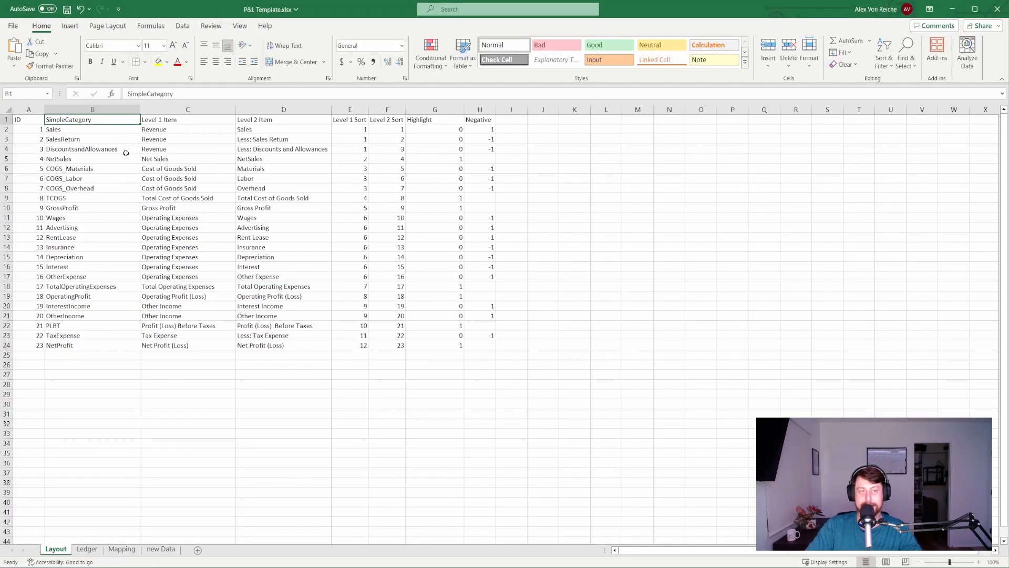
pyautogui.moveTo(94, 131); pyautogui.dragTo(64, 345)
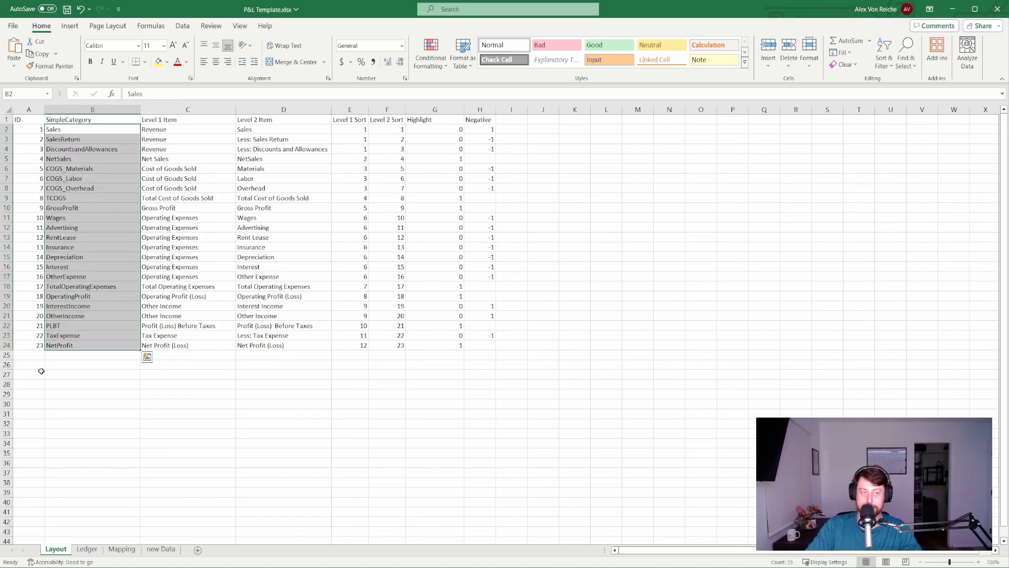
pyautogui.hotkey('alt', 'Tab')
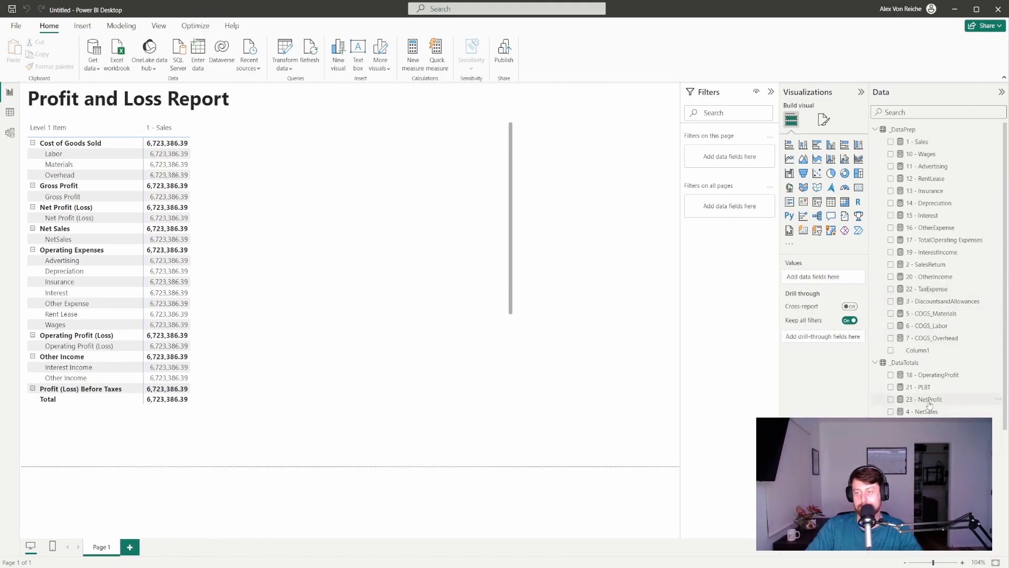
# Review the DAX formulas of the Sales, Wages and Advertising measures in _DataPrep and of NetSales, TCOGS and OperatingProfit in _DataTotals
pyautogui.click(941, 147)
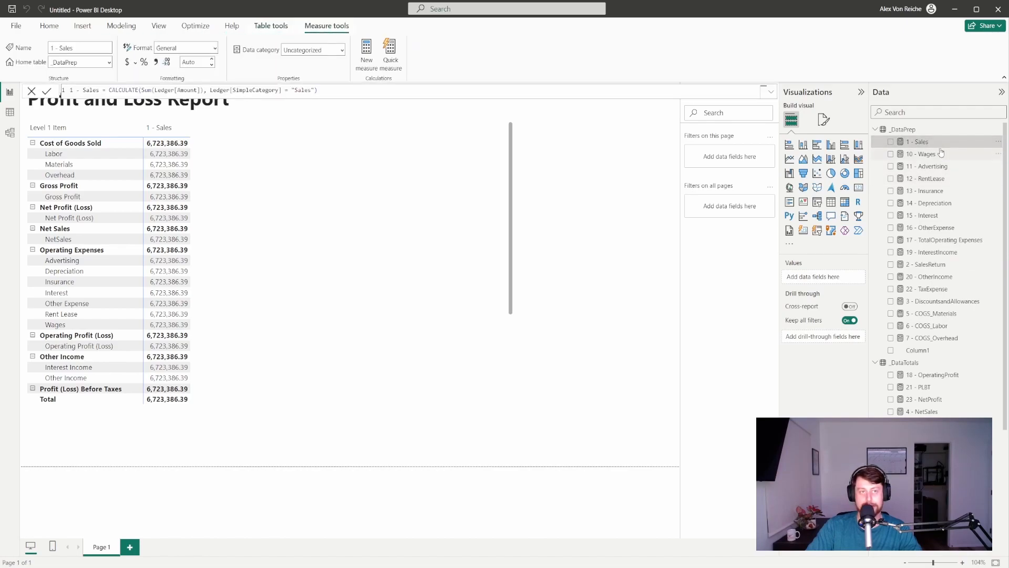
pyautogui.click(941, 153)
pyautogui.click(941, 167)
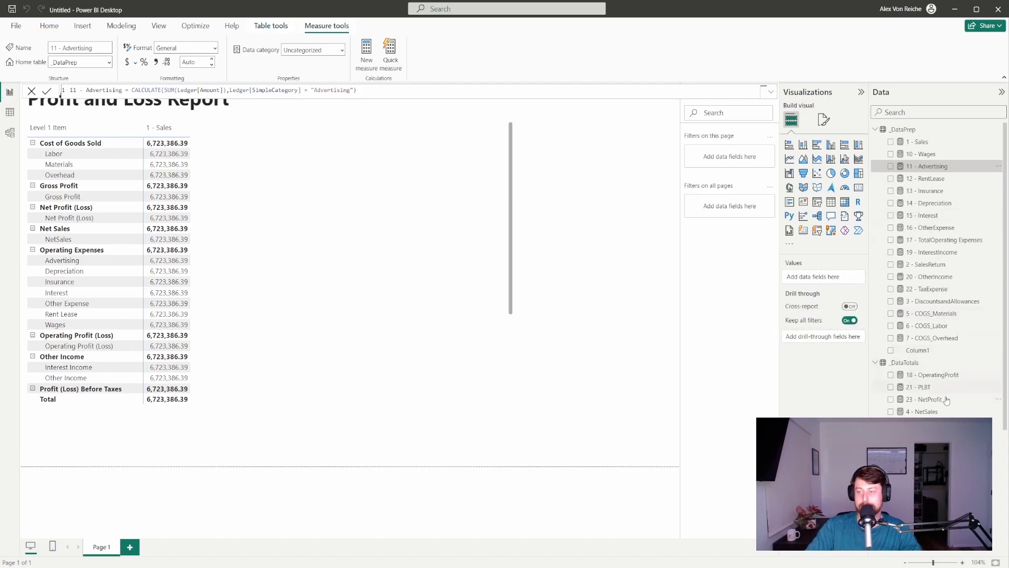
pyautogui.click(941, 412)
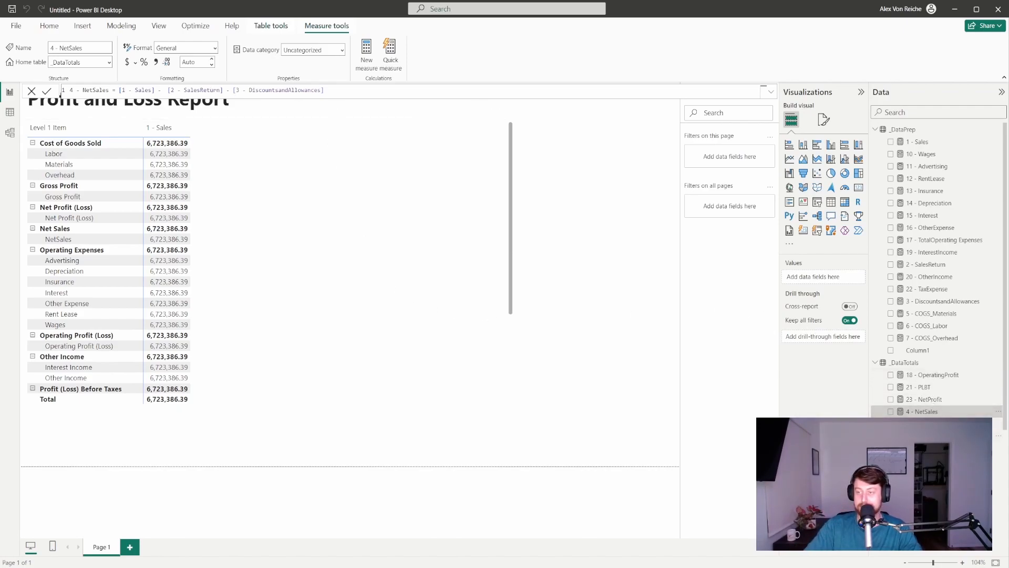
pyautogui.click(920, 424)
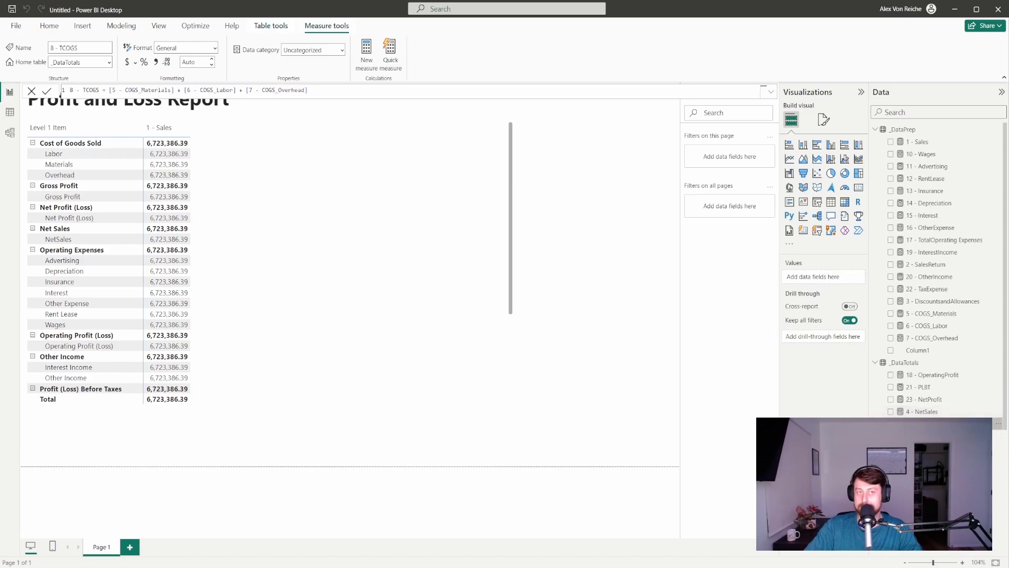
pyautogui.click(932, 376)
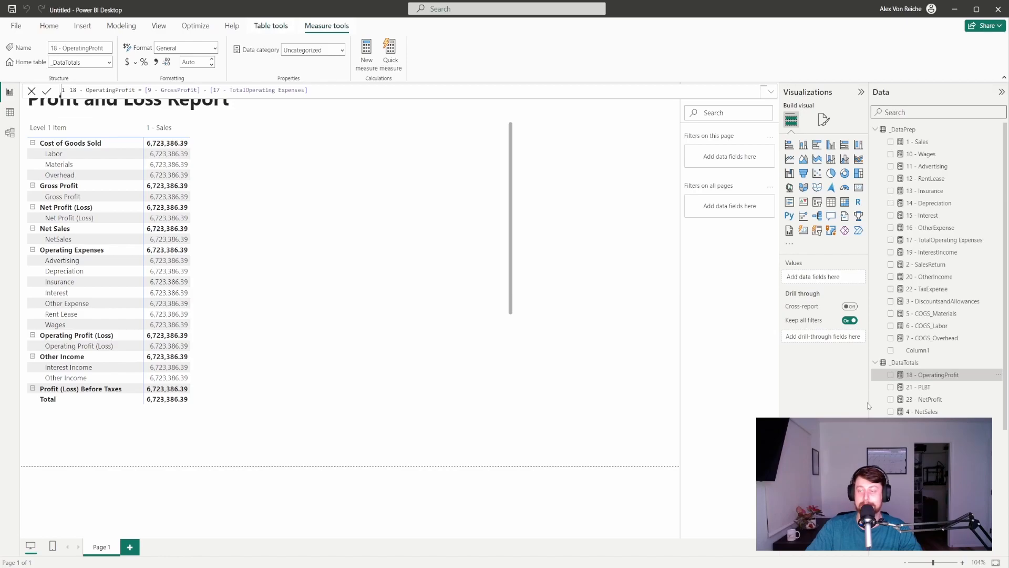
pyautogui.click(912, 364)
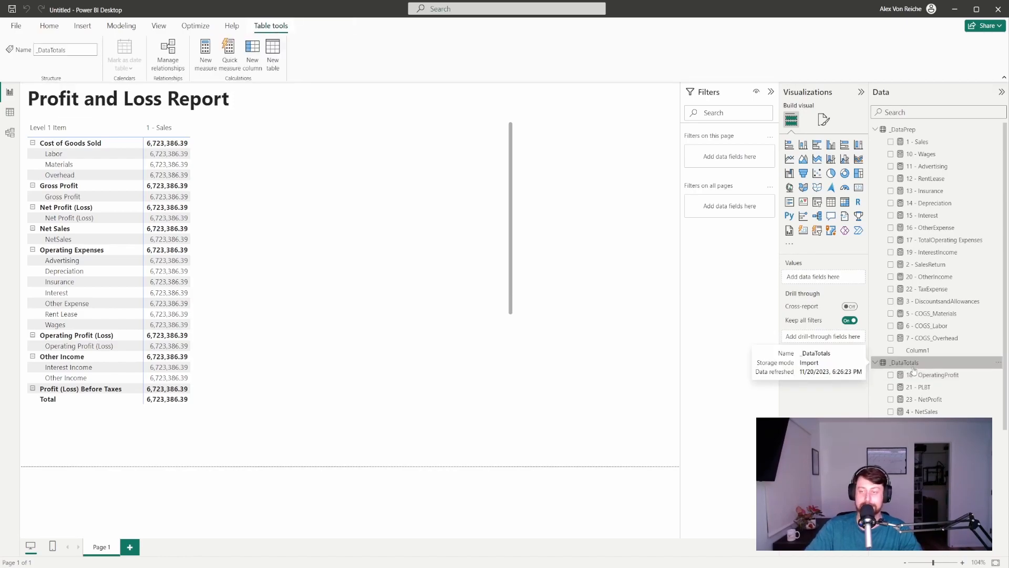
# Create a measure in _DataTotals from the copied _Actuals formula, with nested SWITCH functions over SimpleCategory and Level 1 Item
pyautogui.rightClick(913, 369)
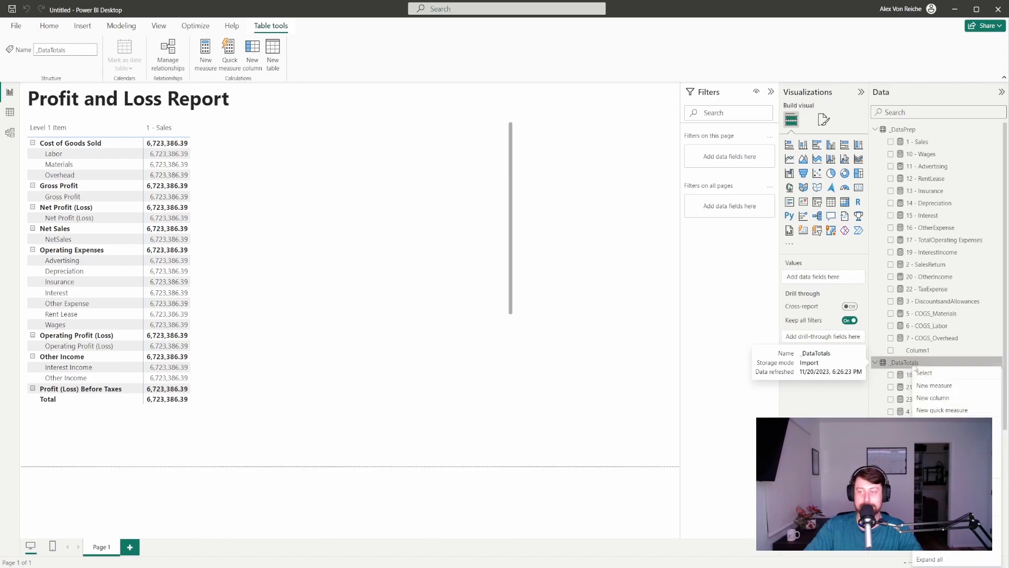
pyautogui.click(941, 386)
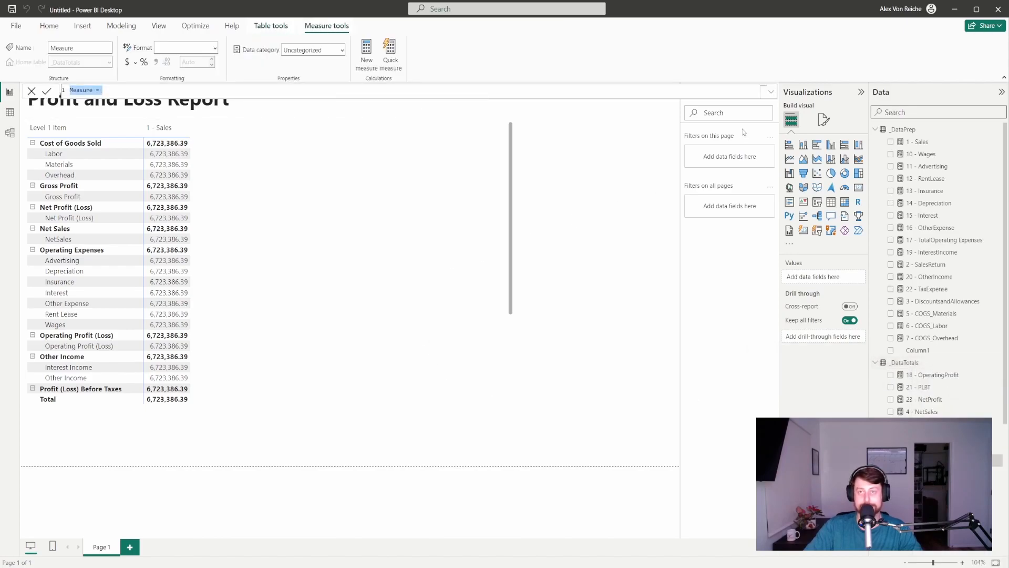
pyautogui.hotkey('ctrl', 'v')
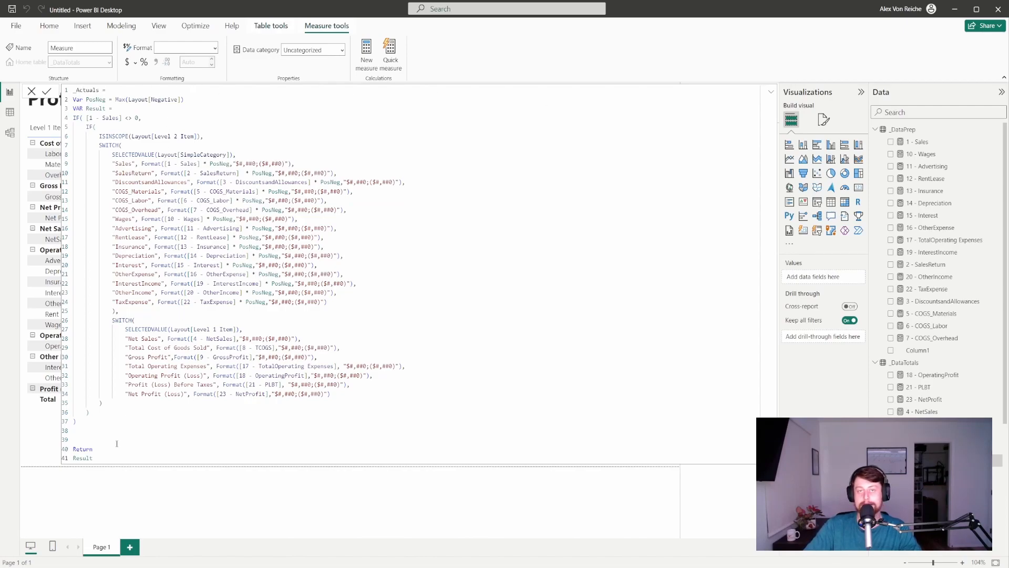
# Compare the formula's PosNeg variable with the Negative column on the Layout sheet in Excel, ending in Power BI
pyautogui.doubleClick(91, 100)
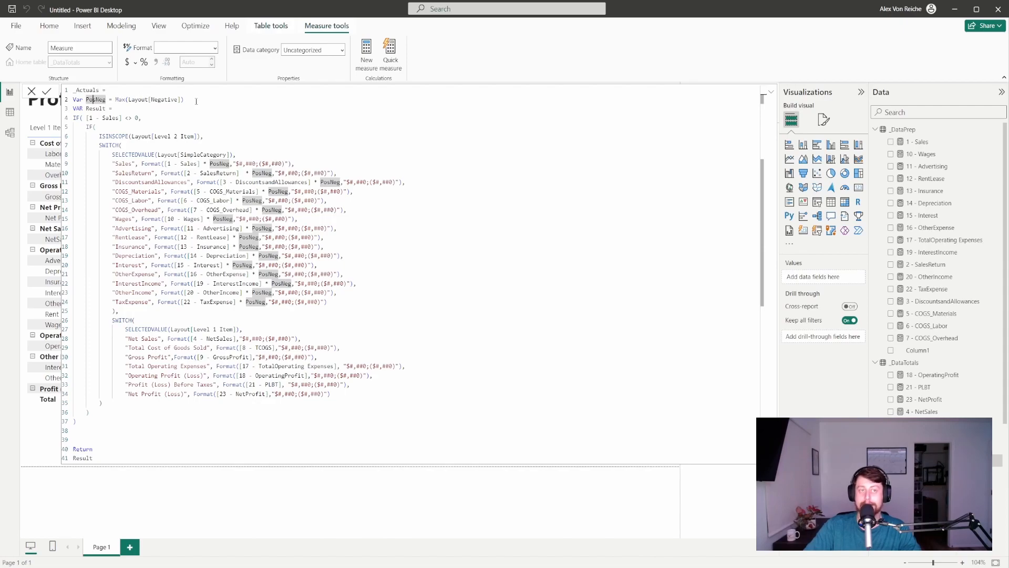
pyautogui.click(147, 566)
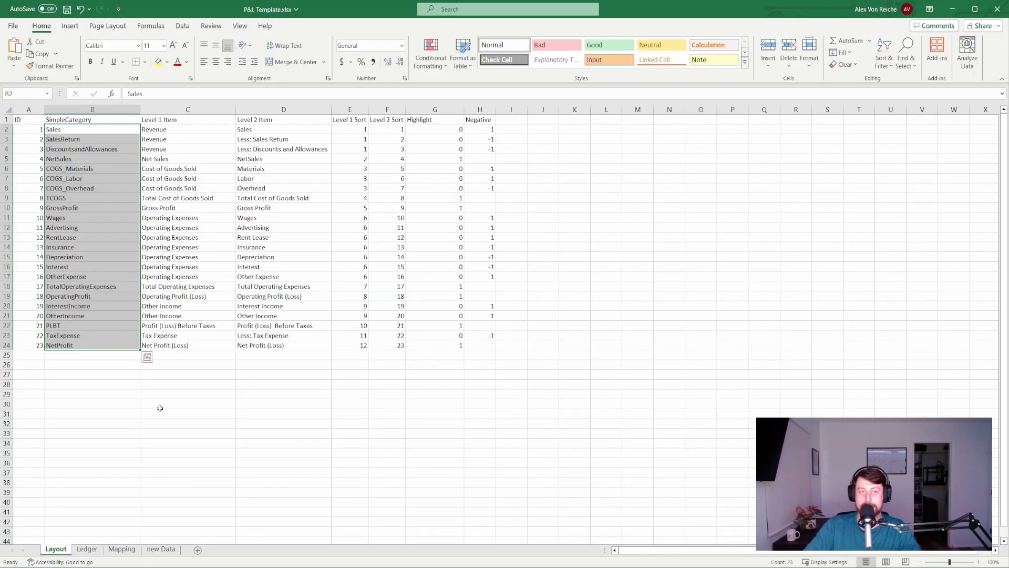
pyautogui.moveTo(479, 129); pyautogui.dragTo(499, 197)
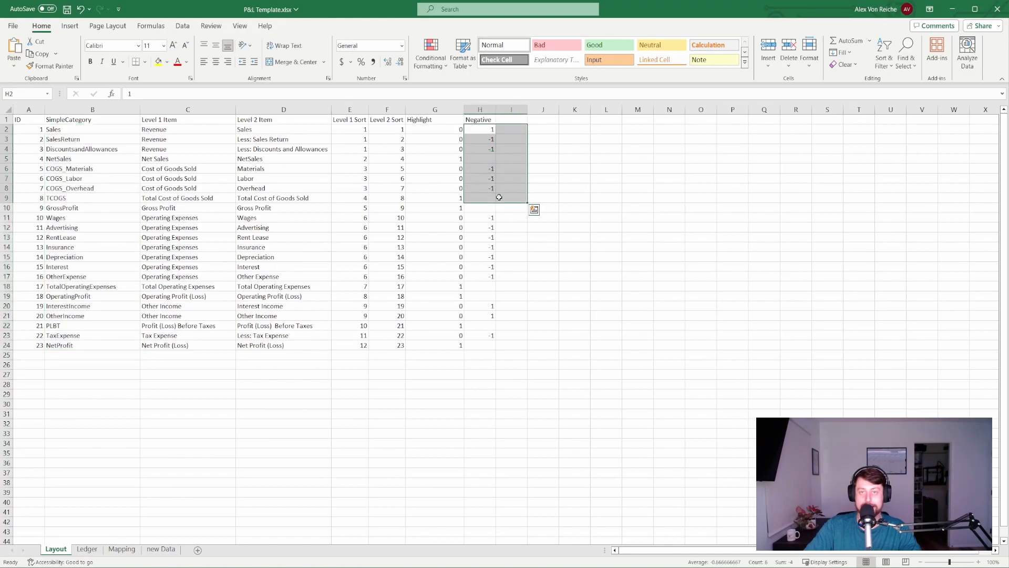
pyautogui.click(566, 166)
pyautogui.click(951, 9)
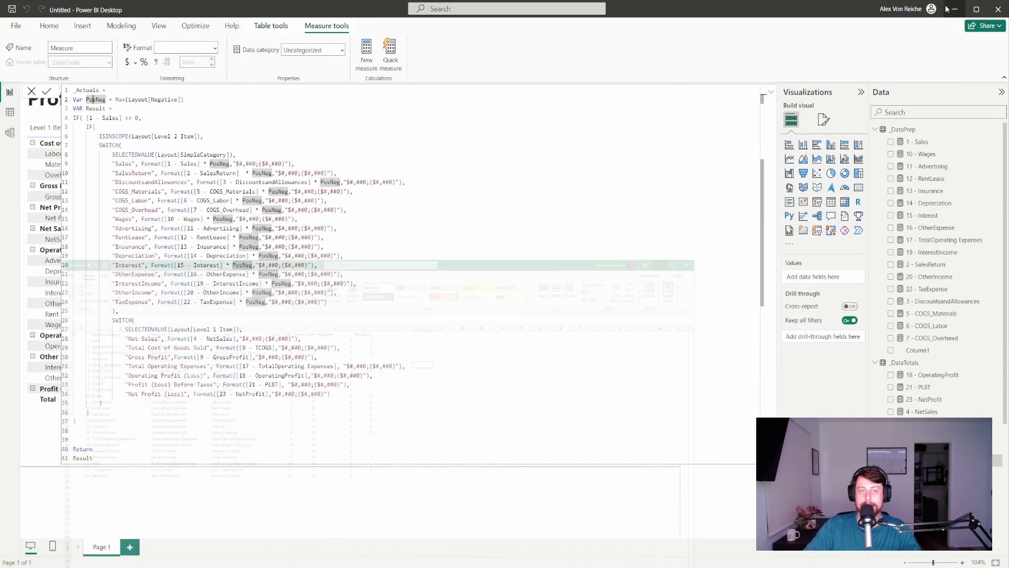
# Review the Sales line's PosNeg multiplication and currency format string in the formula, and commit the _Actuals measure
pyautogui.click(284, 219)
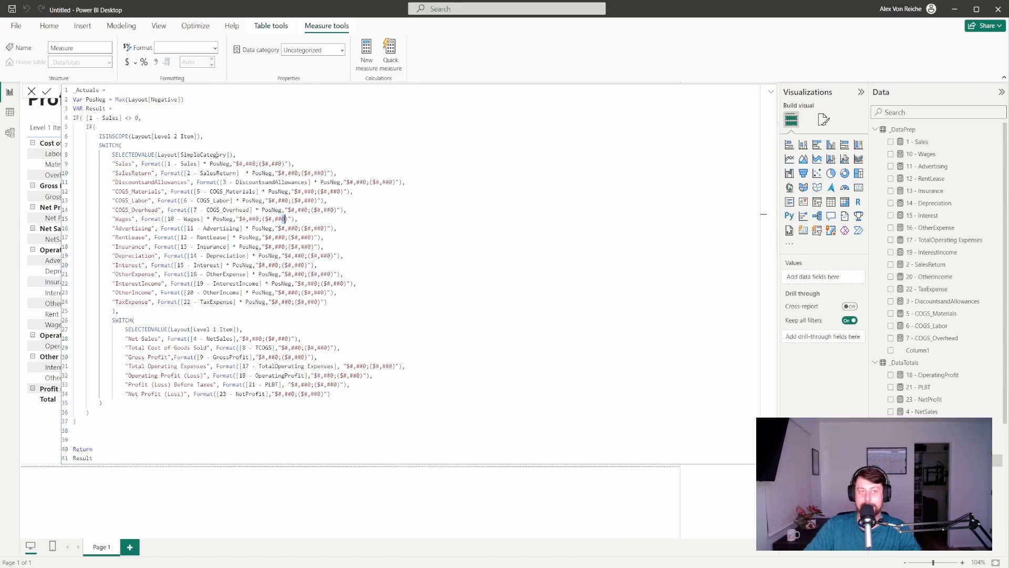
pyautogui.moveTo(141, 163); pyautogui.dragTo(231, 165)
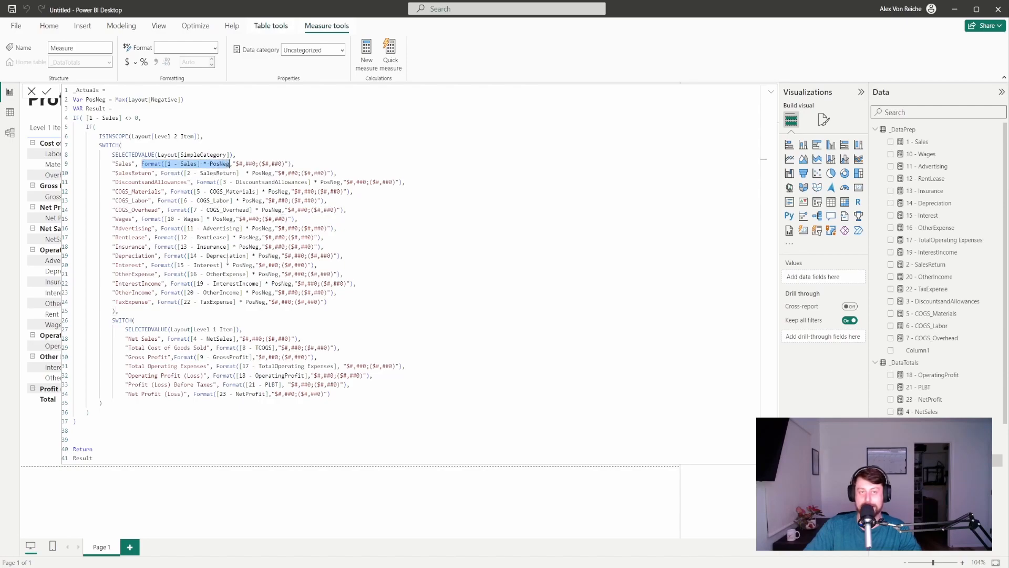
pyautogui.moveTo(235, 163); pyautogui.dragTo(283, 163)
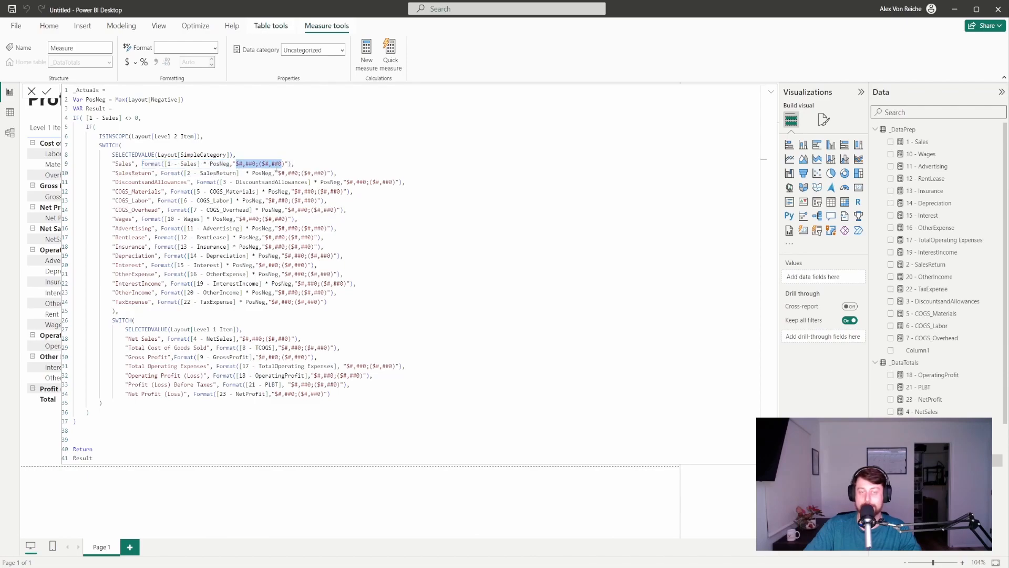
pyautogui.click(262, 164)
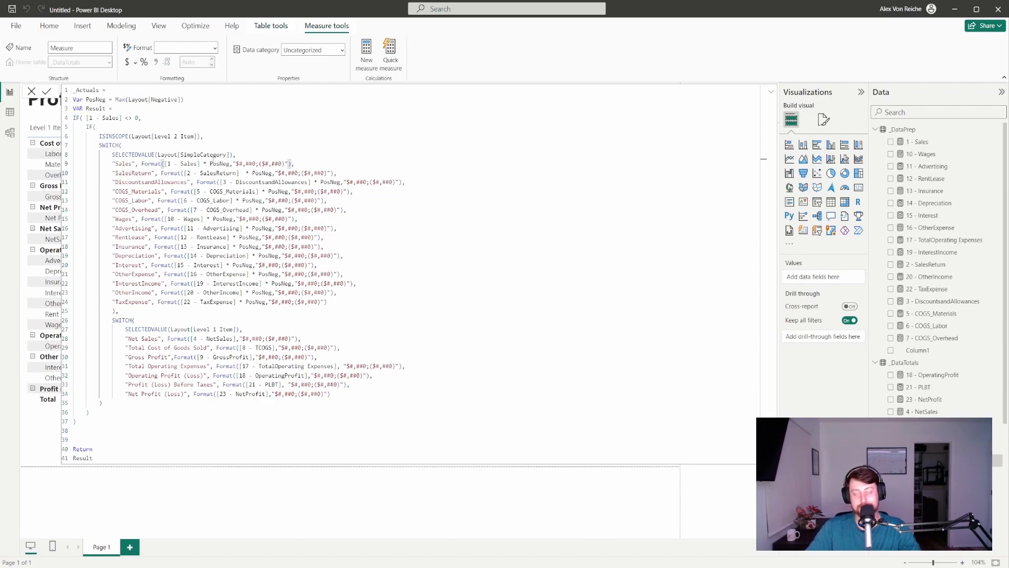
pyautogui.click(263, 163)
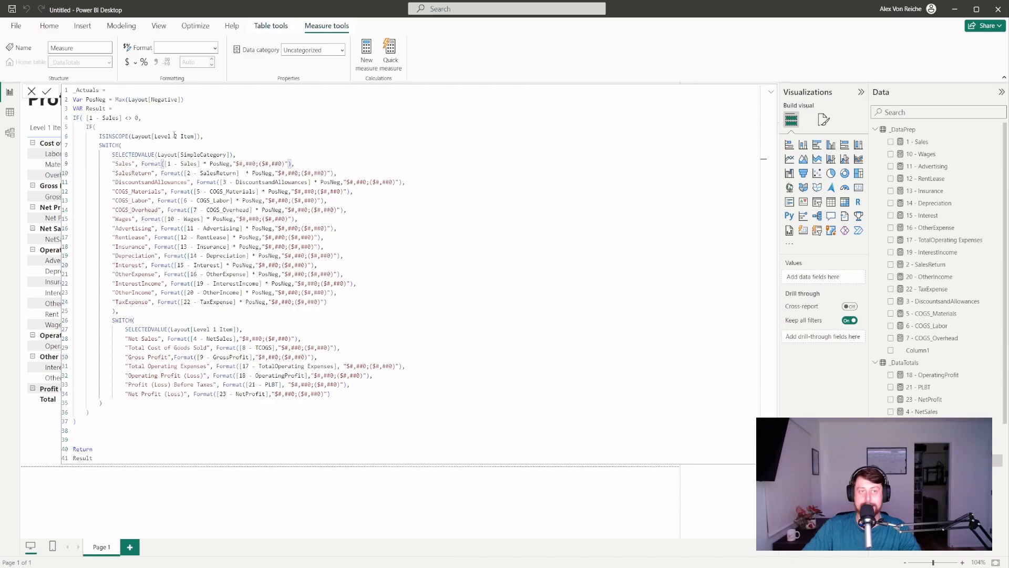
pyautogui.click(769, 97)
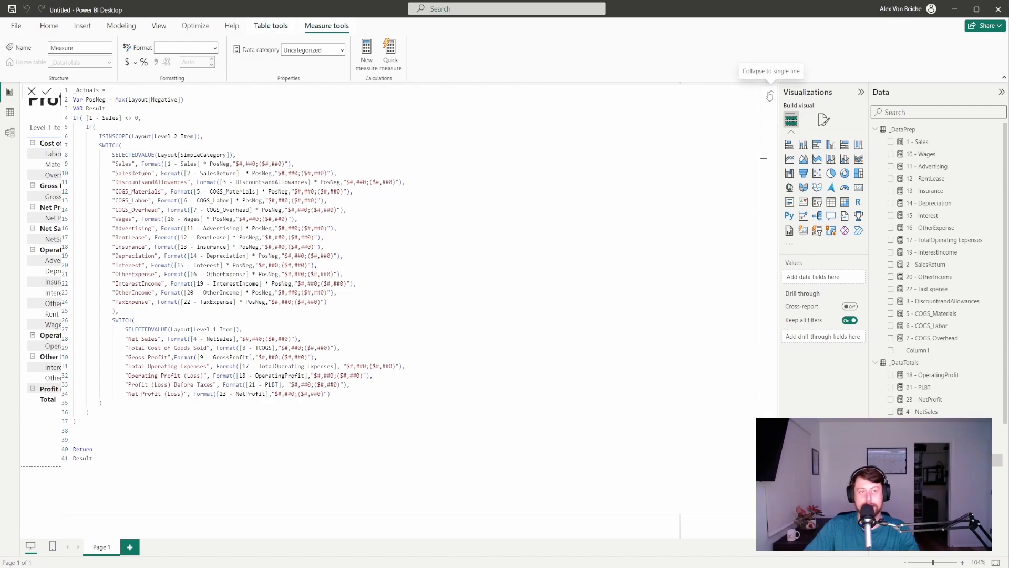
pyautogui.click(769, 97)
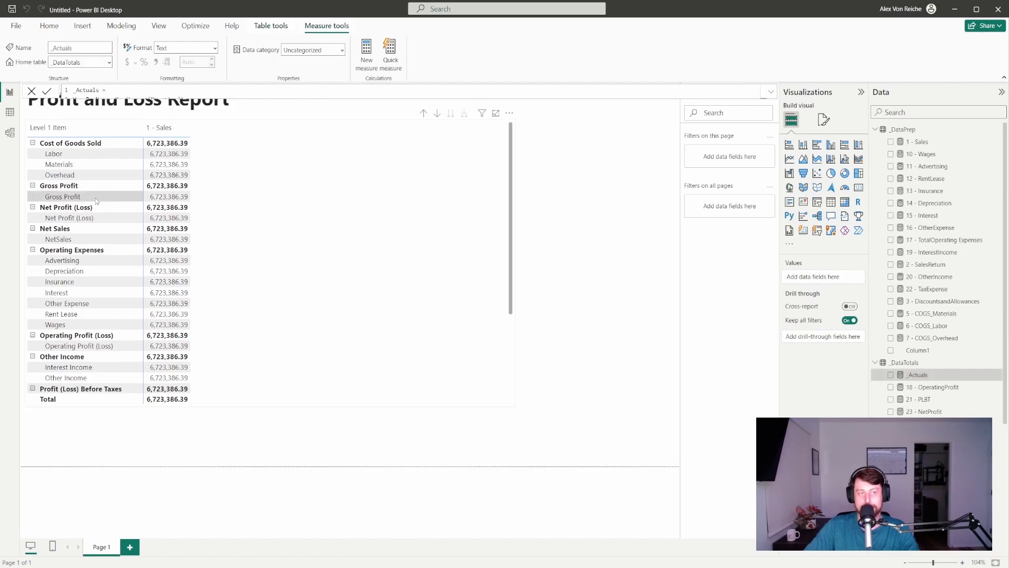
# Examine the remaining matrix rows and the ISINSCOPE condition, both SWITCH branches and the returned Result in the _Actuals formula
pyautogui.scroll(-4, 122, 248)
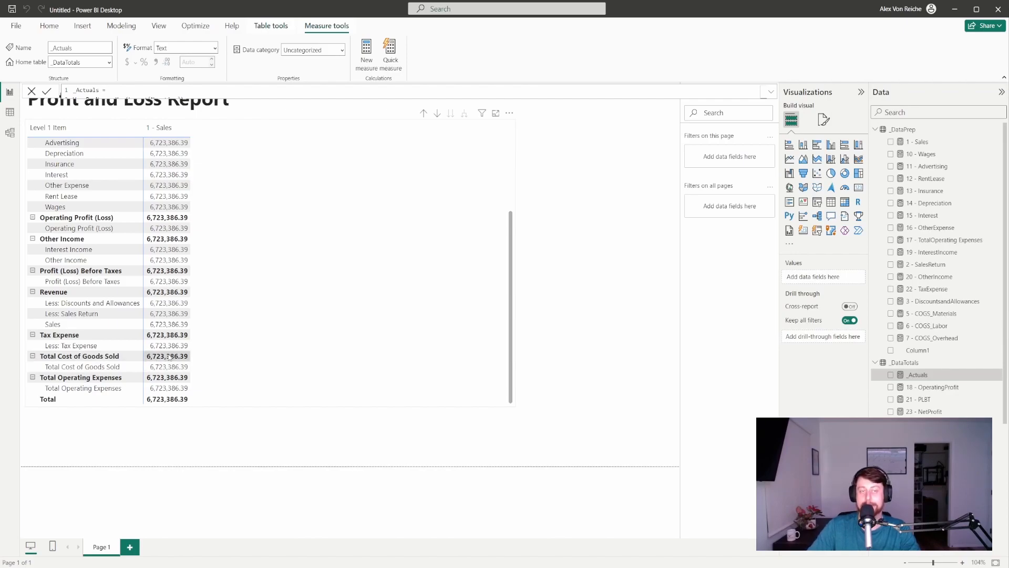
pyautogui.click(769, 92)
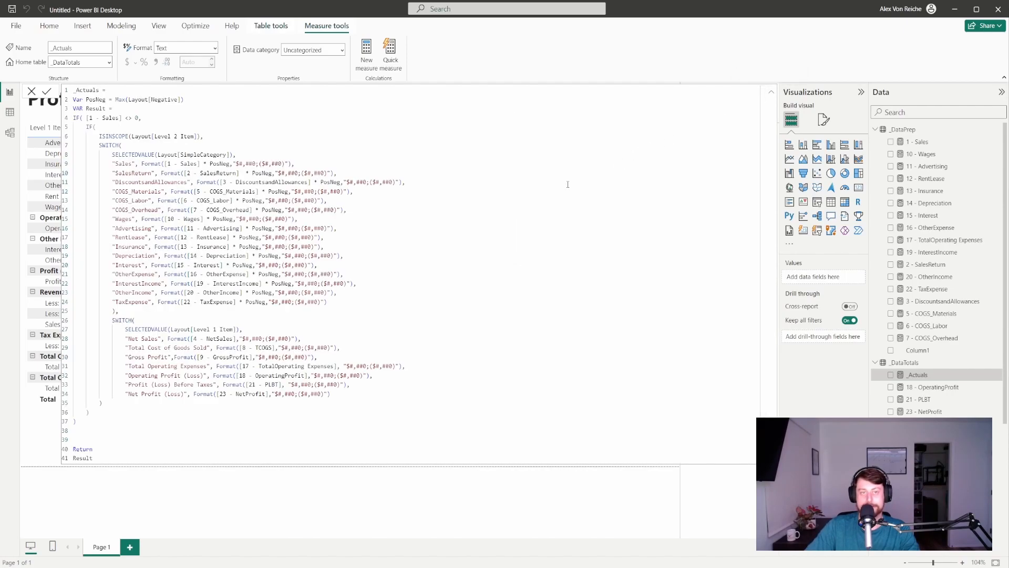
pyautogui.click(129, 136)
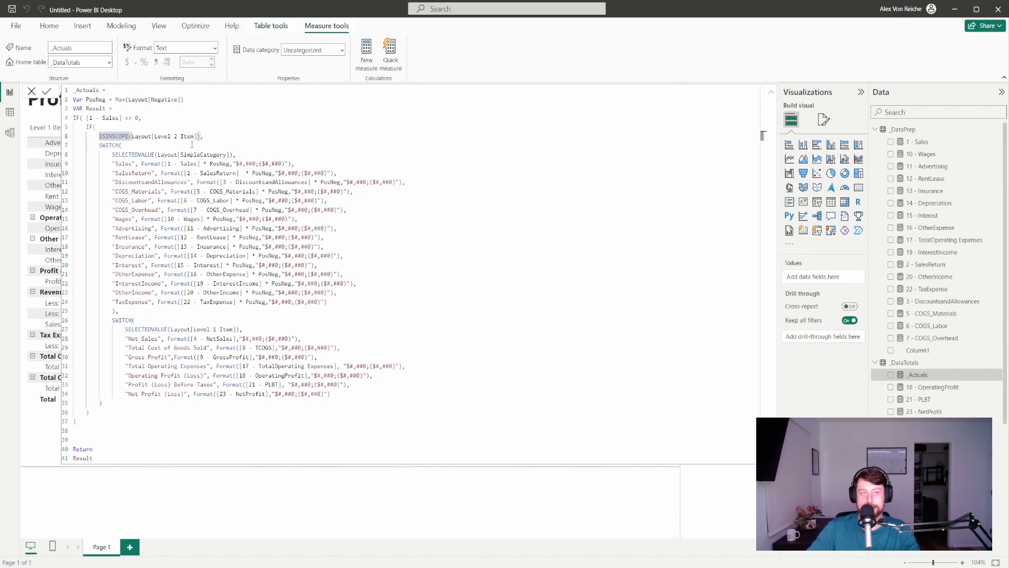
pyautogui.click(122, 145)
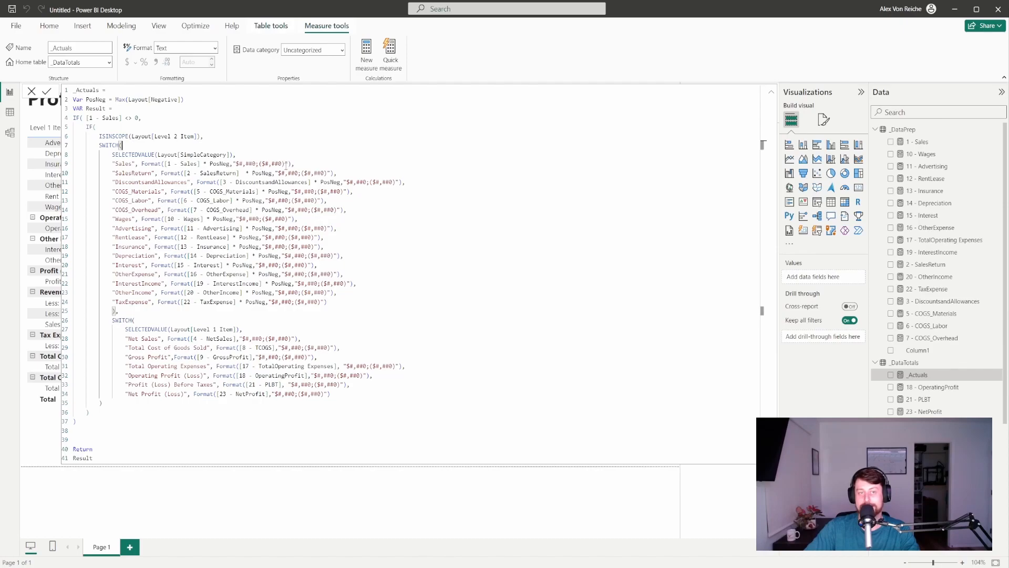
pyautogui.click(295, 163)
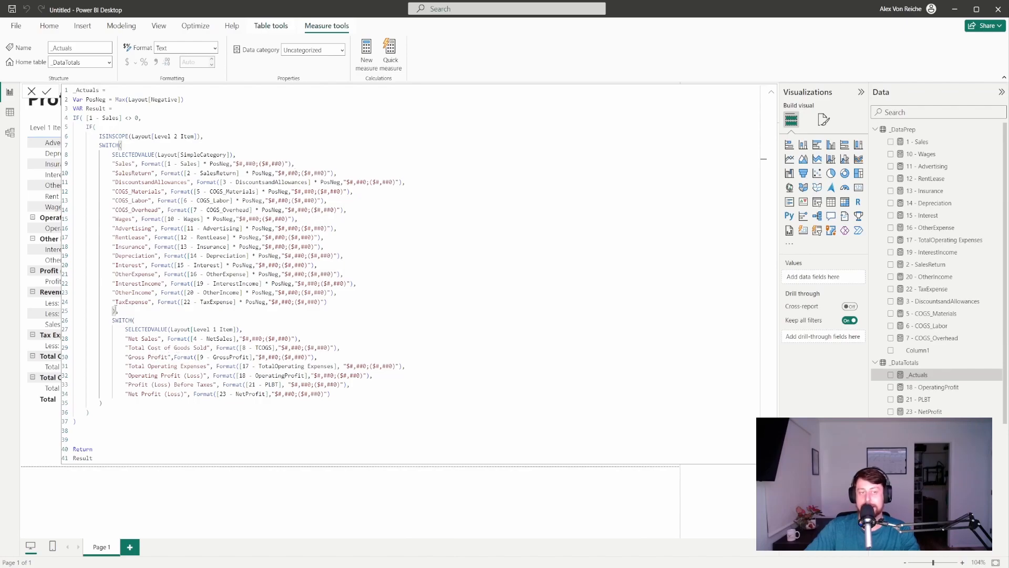
pyautogui.click(124, 313)
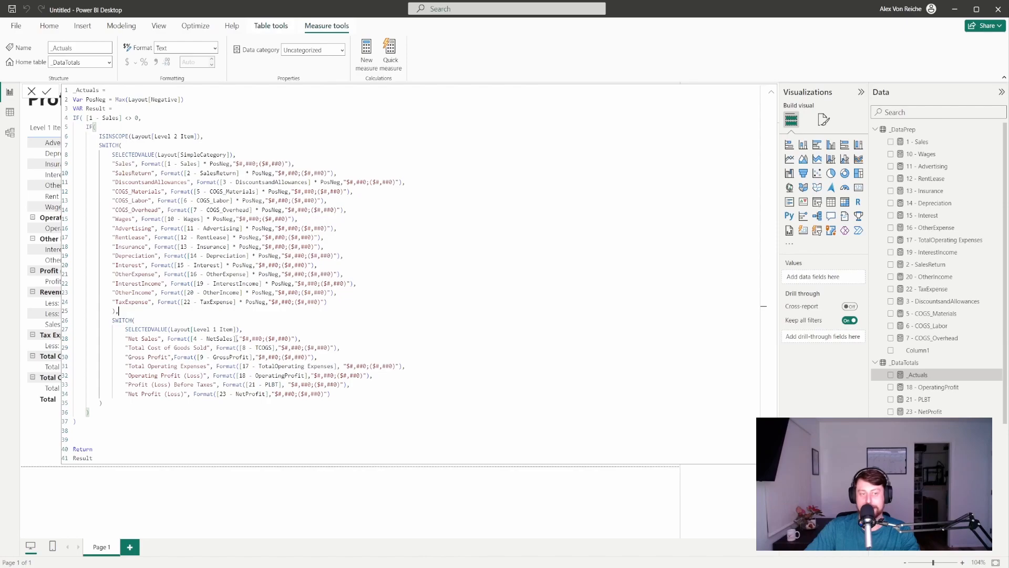
pyautogui.click(106, 448)
pyautogui.click(98, 458)
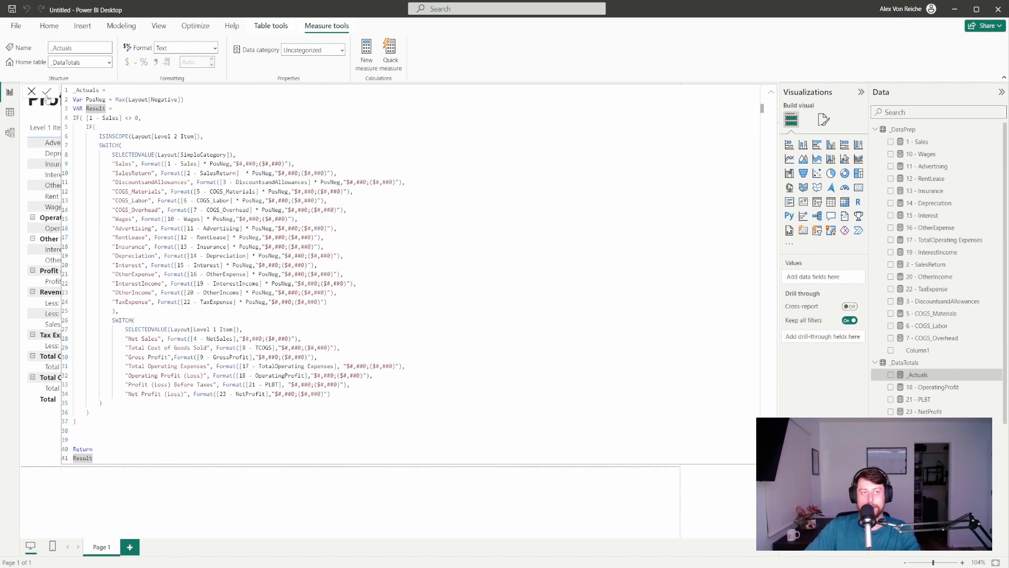
pyautogui.click(773, 96)
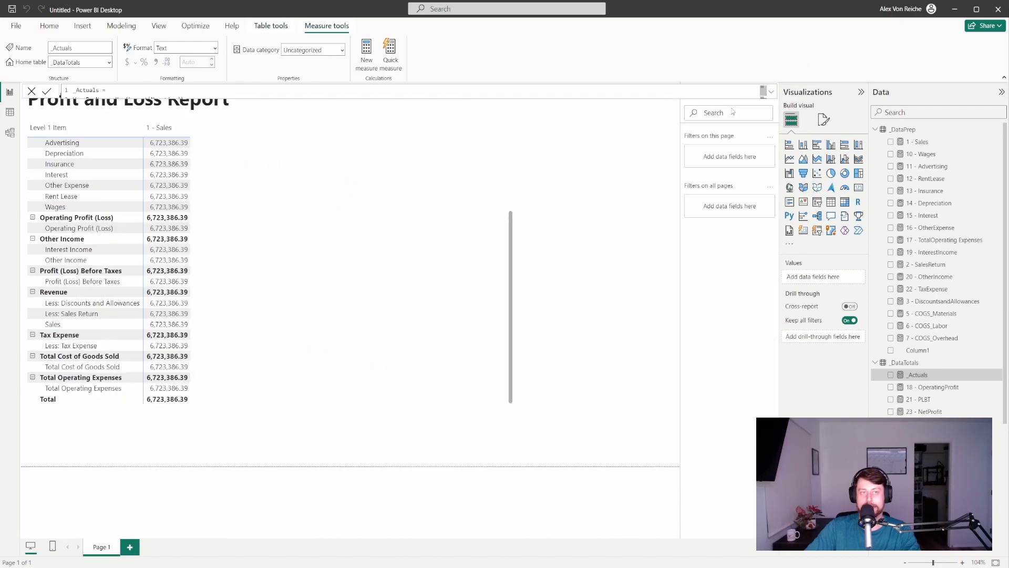
# Replace the 1 - Sales measure in the matrix values with _Actuals and look over the matrix rows
pyautogui.click(623, 210)
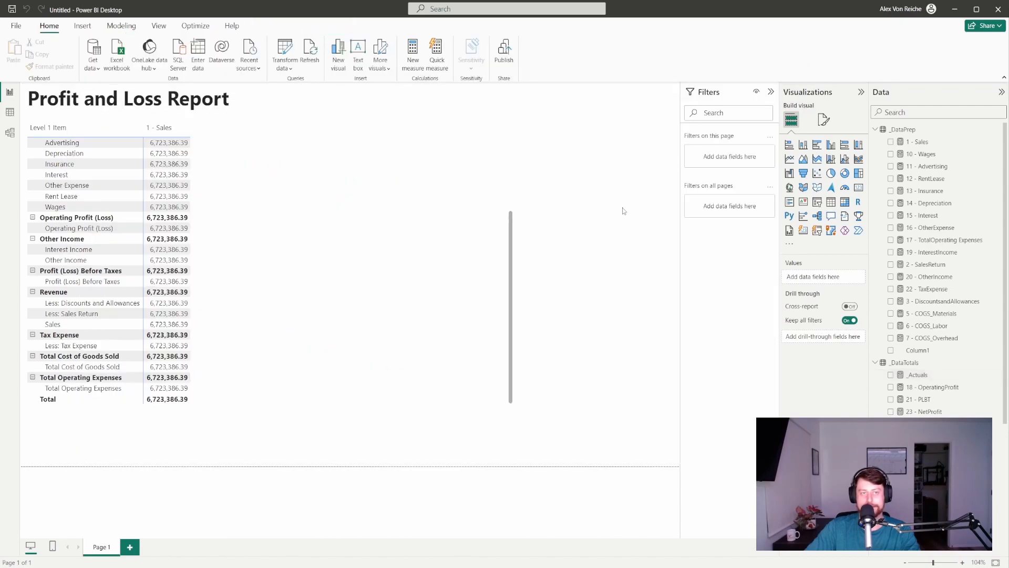
pyautogui.click(411, 256)
pyautogui.moveTo(917, 374); pyautogui.dragTo(753, 365)
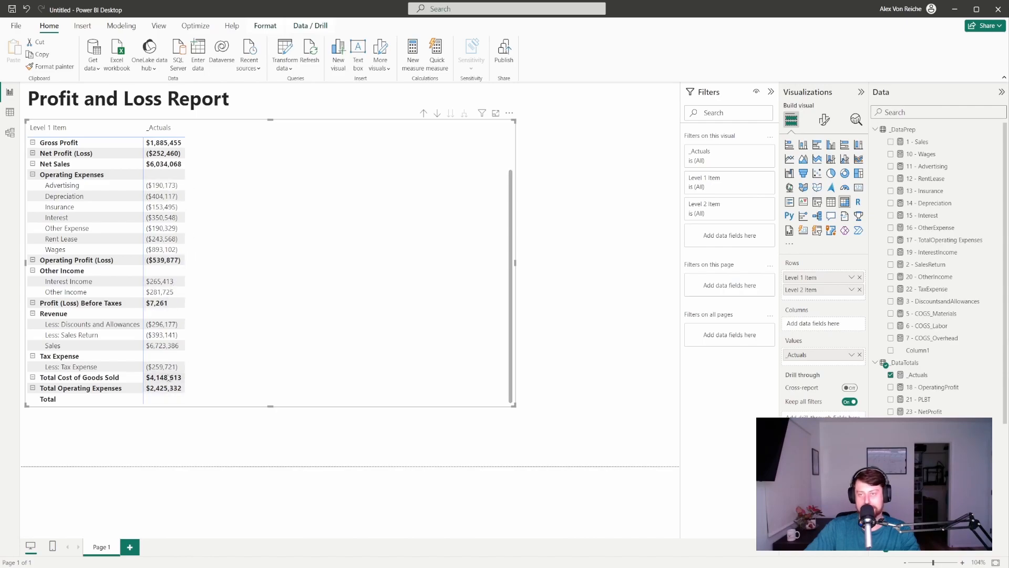
pyautogui.scroll(2, 165, 286)
pyautogui.scroll(-2, 136, 292)
pyautogui.scroll(2, 114, 299)
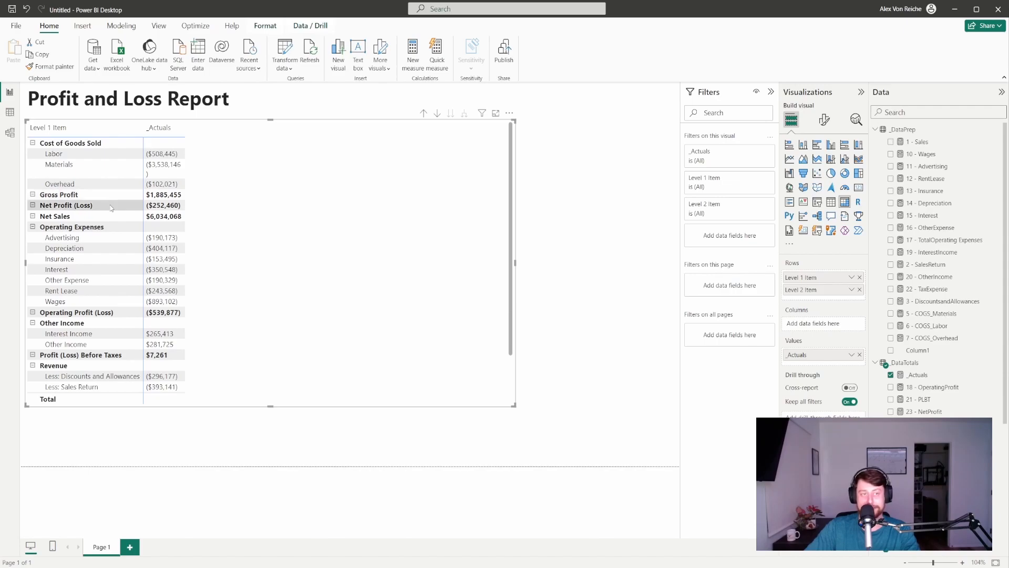
pyautogui.scroll(-2, 111, 208)
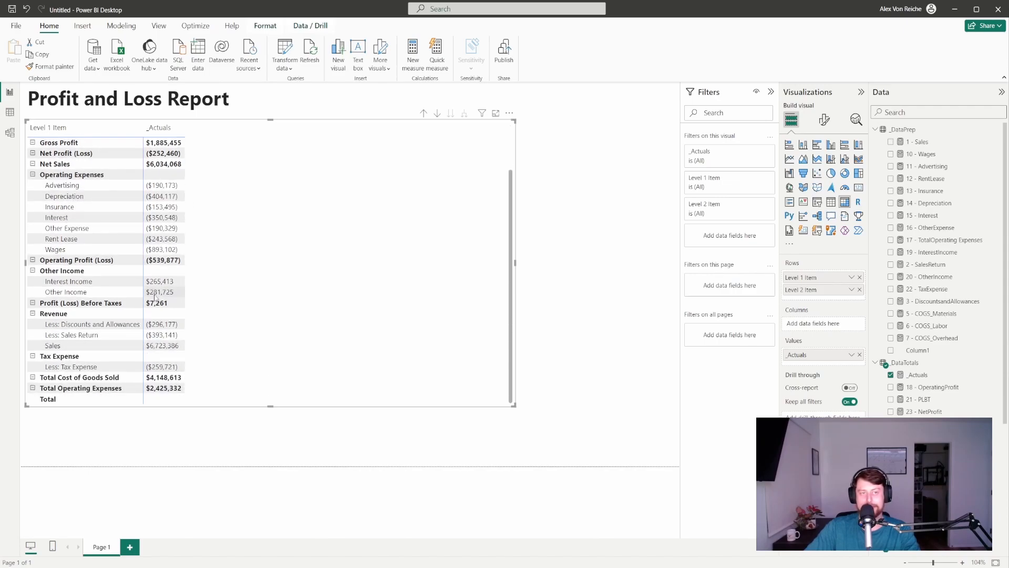
pyautogui.scroll(2, 149, 294)
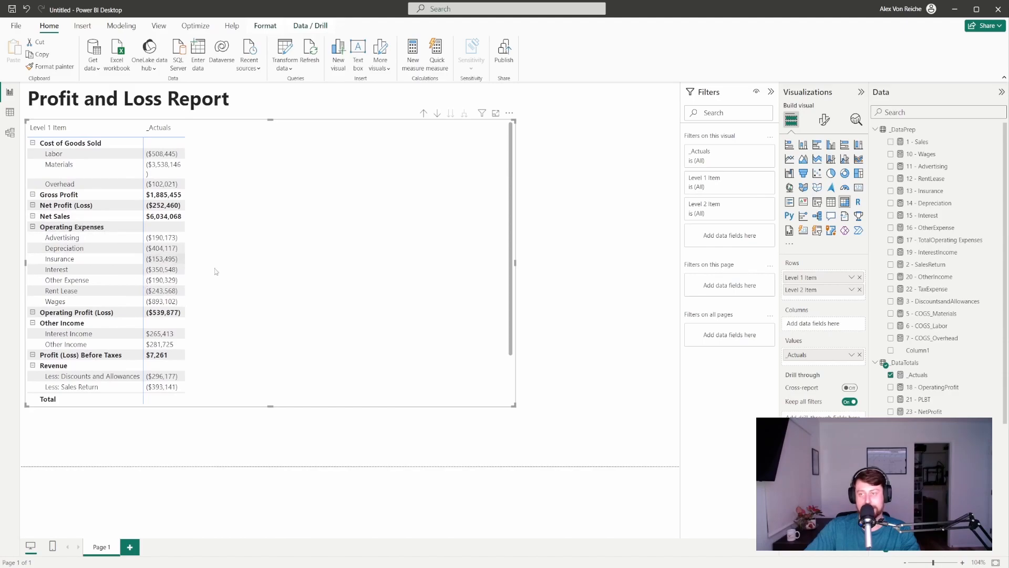
# Sort the Layout table's Level 1 Item column by Level 1 Sort
pyautogui.scroll(-3, 913, 258)
pyautogui.scroll(-1, 913, 258)
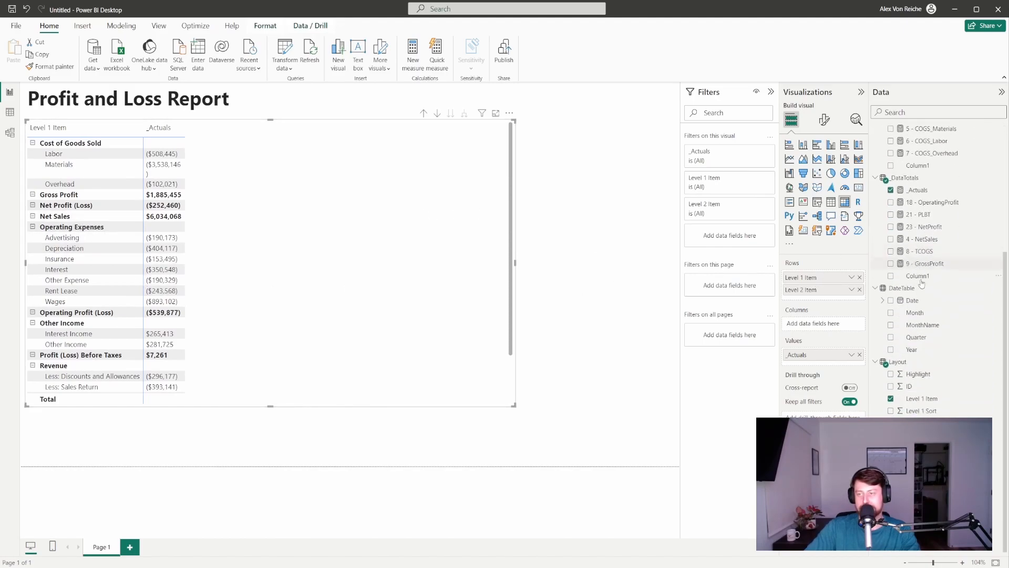
pyautogui.click(923, 398)
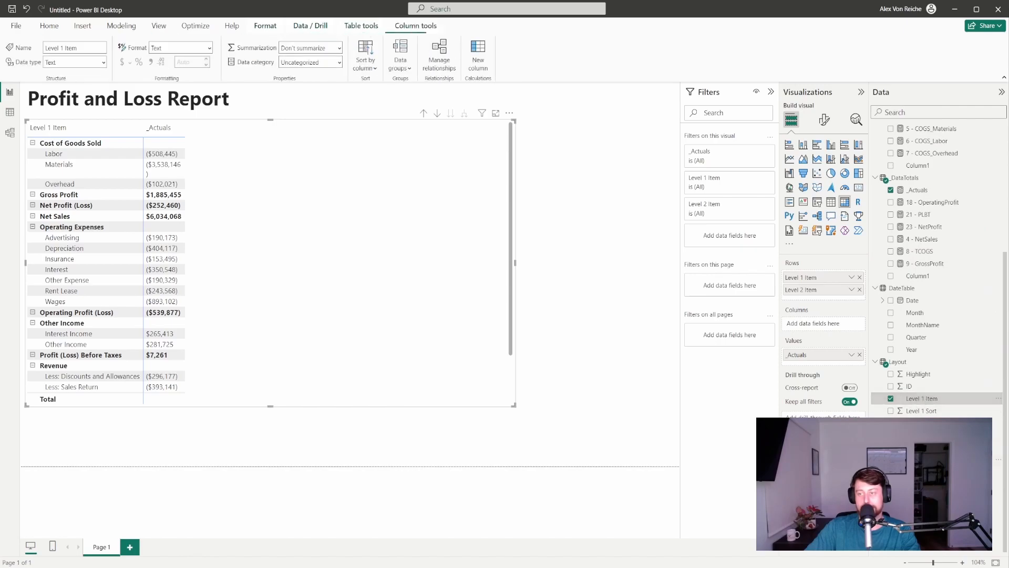
pyautogui.click(370, 66)
pyautogui.click(372, 134)
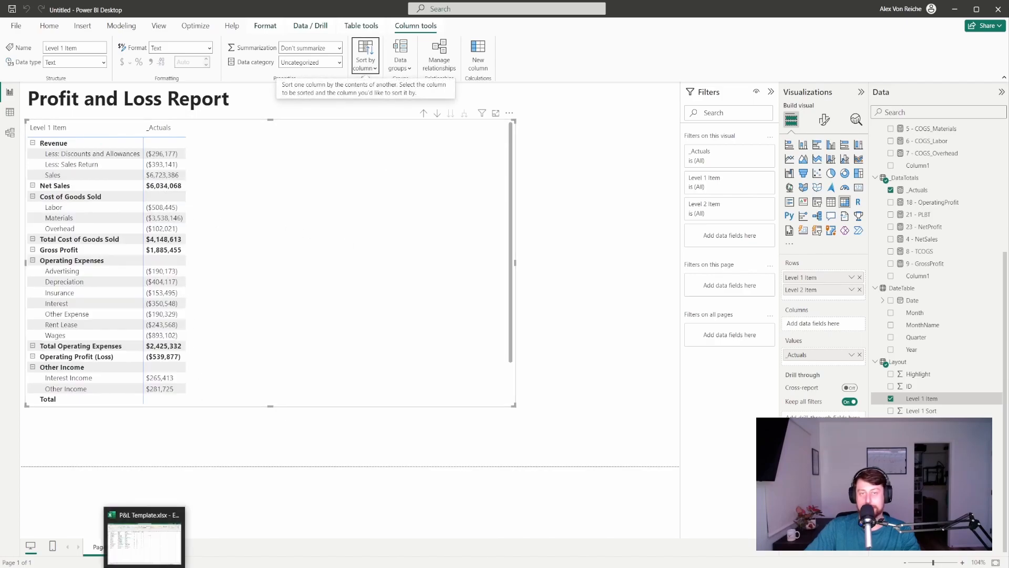
# Switch to P&L Template.xlsx in Excel to check the Level 1 Sort column on the Layout sheet, and return to Power BI
pyautogui.click(153, 536)
pyautogui.moveTo(360, 127); pyautogui.dragTo(363, 345)
pyautogui.hotkey('alt', 'Tab')
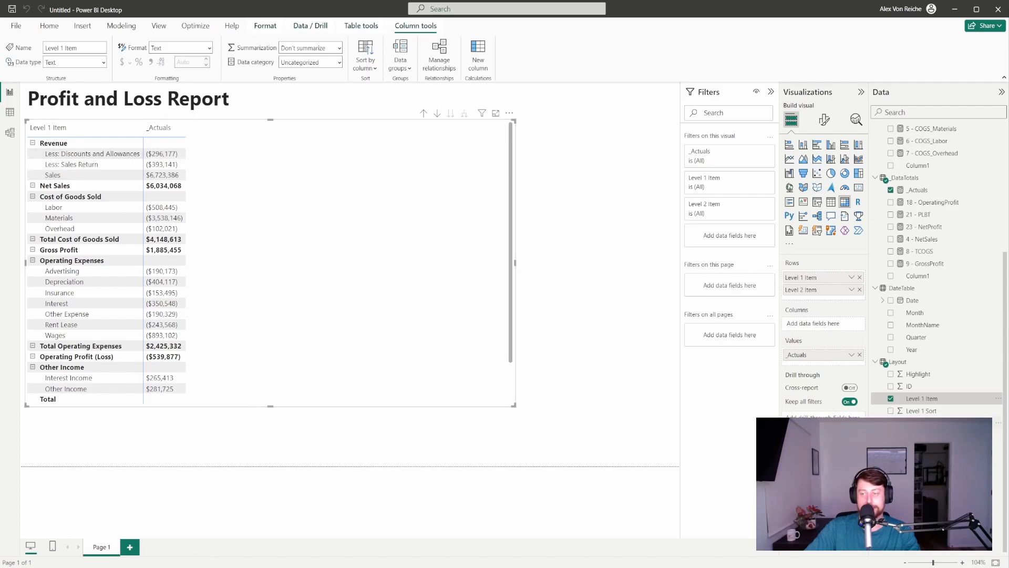
# Sort the Level 2 Item column by Level 2 Sort and add Year from DateTable to the matrix columns
pyautogui.click(921, 423)
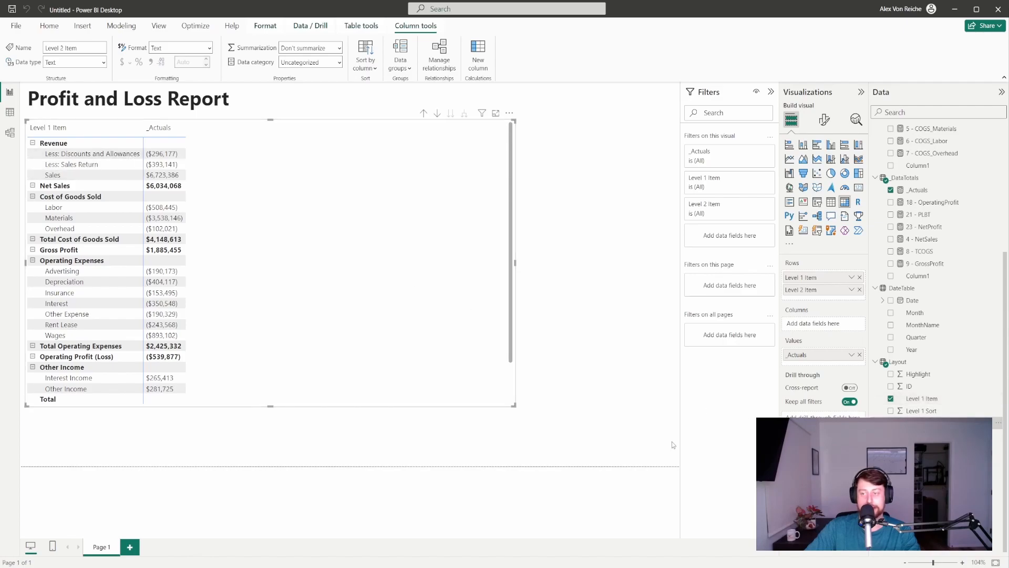
pyautogui.click(370, 70)
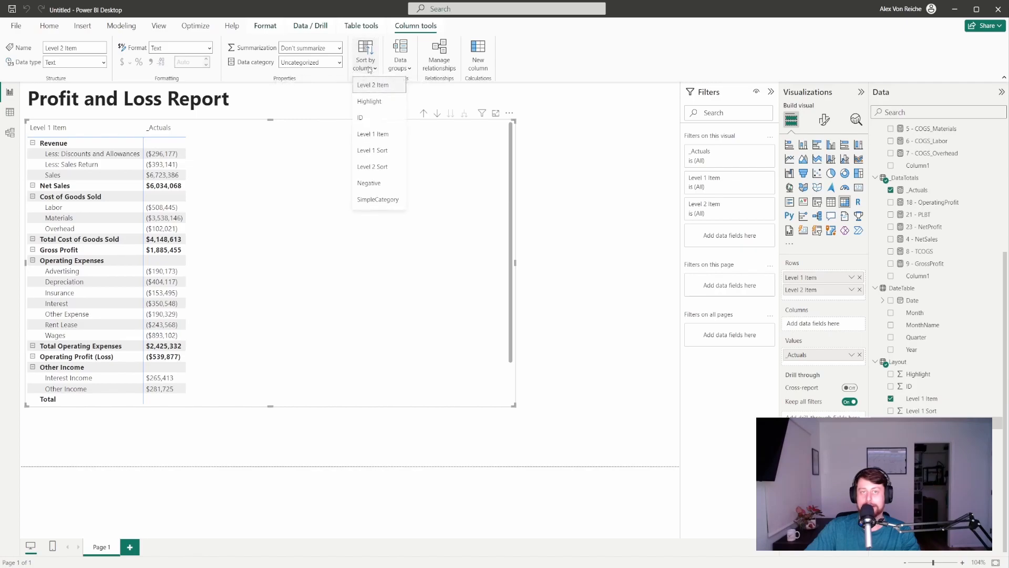
pyautogui.click(380, 166)
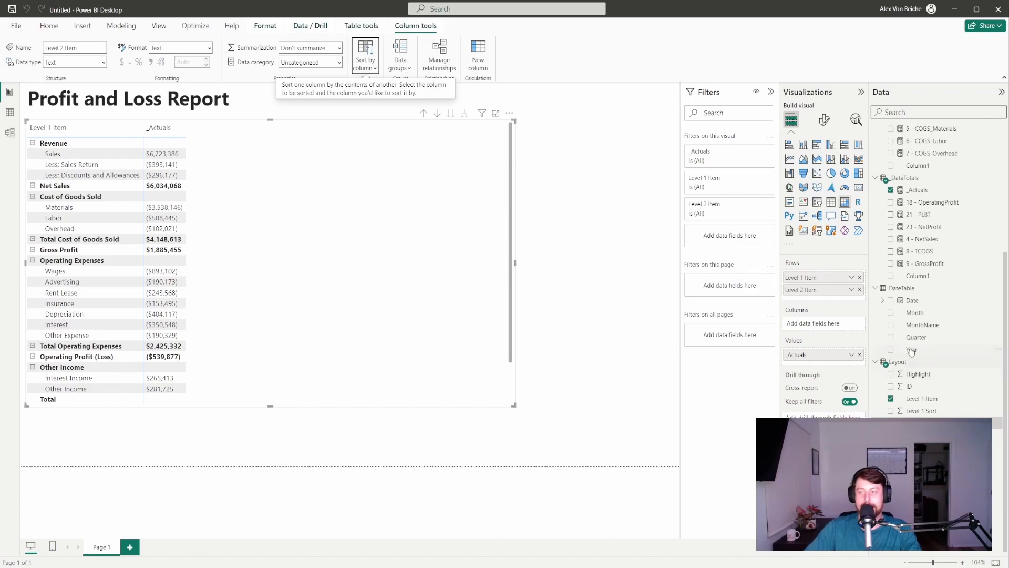
pyautogui.moveTo(911, 350); pyautogui.dragTo(839, 325)
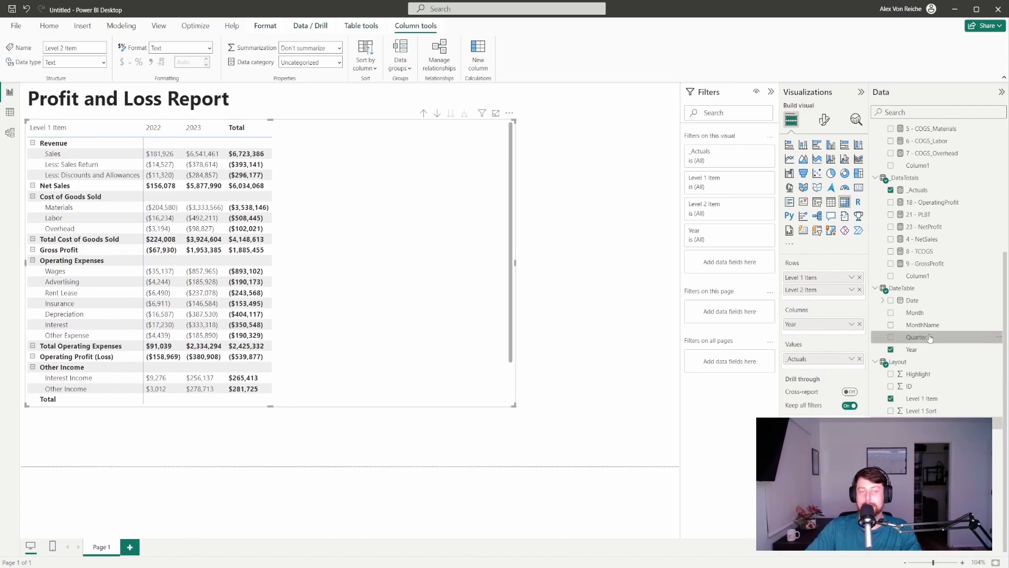
# Add Quarter and MonthName from DateTable below Year in the matrix columns and expand the column hierarchy down to months
pyautogui.moveTo(930, 338); pyautogui.dragTo(835, 327)
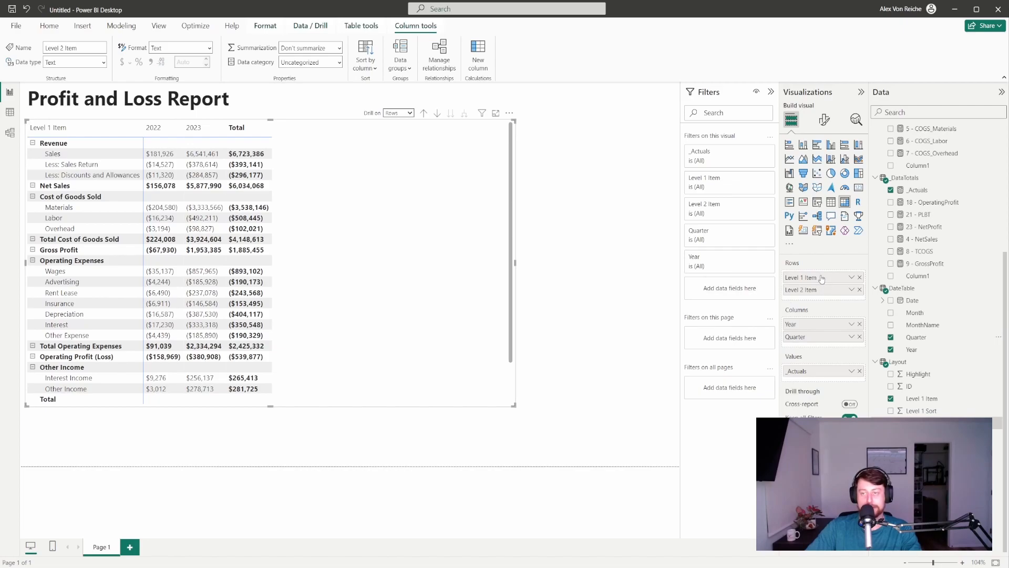
pyautogui.click(395, 113)
pyautogui.click(404, 133)
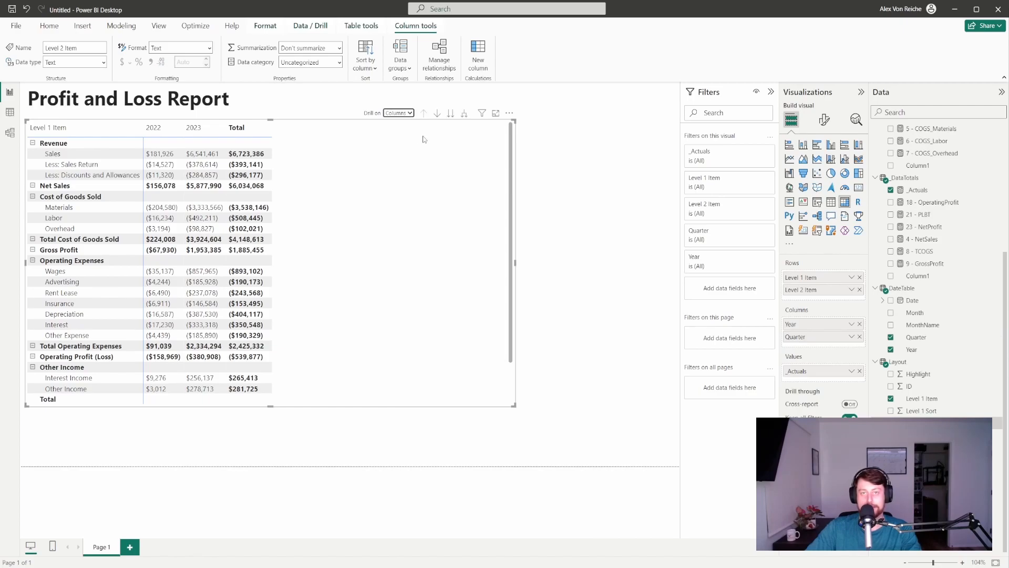
pyautogui.click(464, 115)
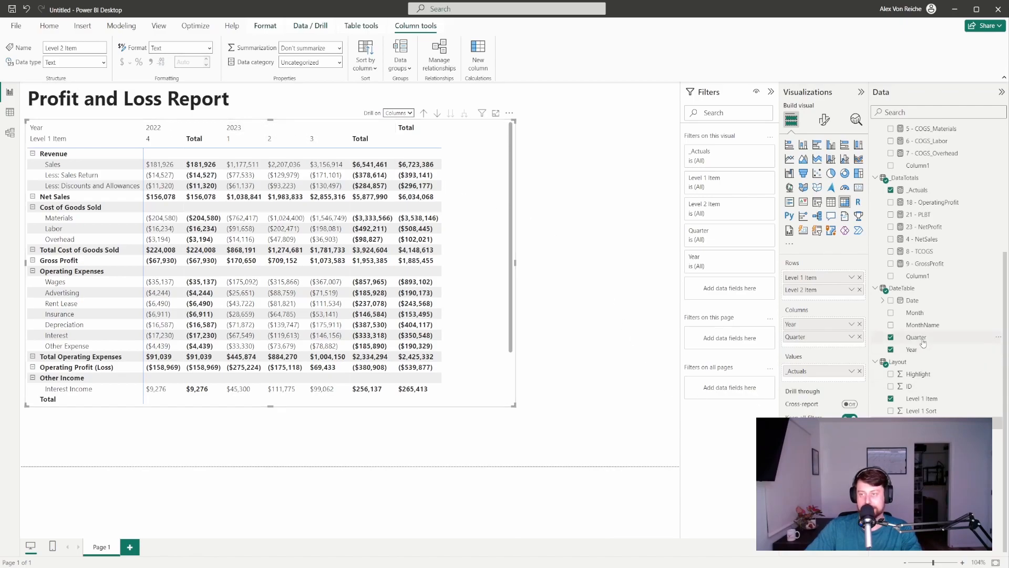
pyautogui.moveTo(923, 325); pyautogui.dragTo(823, 349)
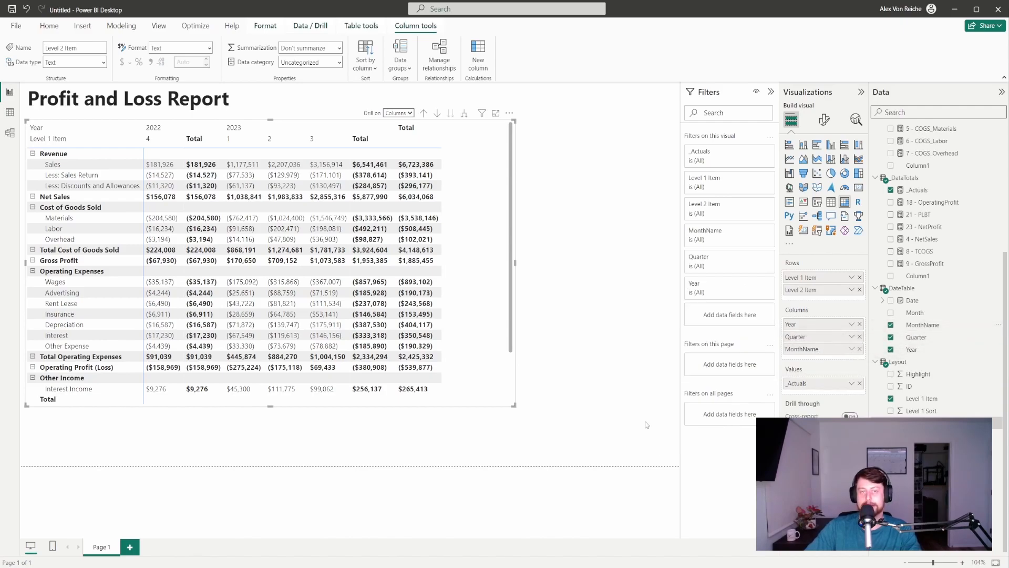
pyautogui.click(464, 116)
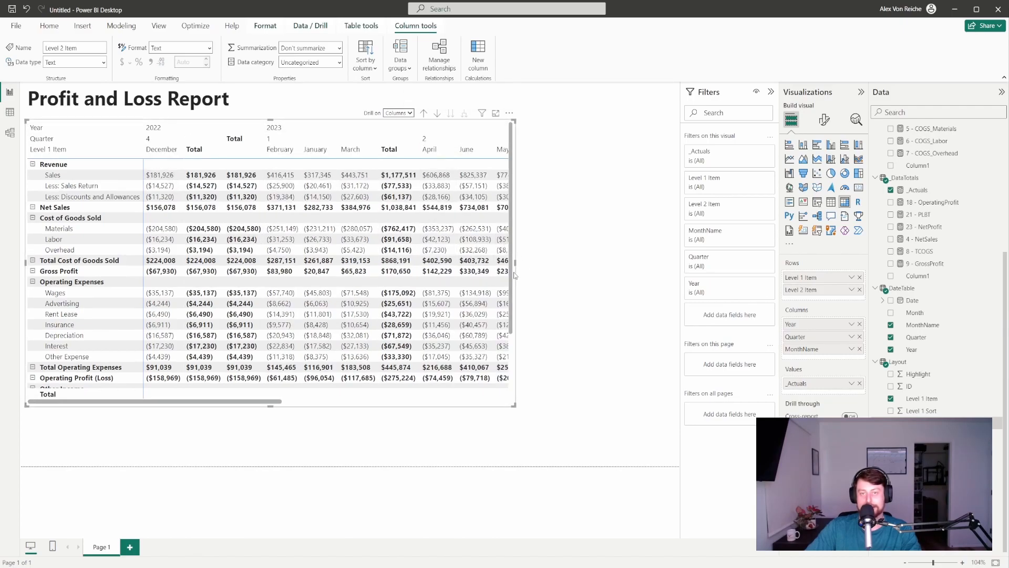
# Enlarge the matrix to the full page width and height and look over its month columns and rows
pyautogui.moveTo(516, 265); pyautogui.dragTo(679, 267)
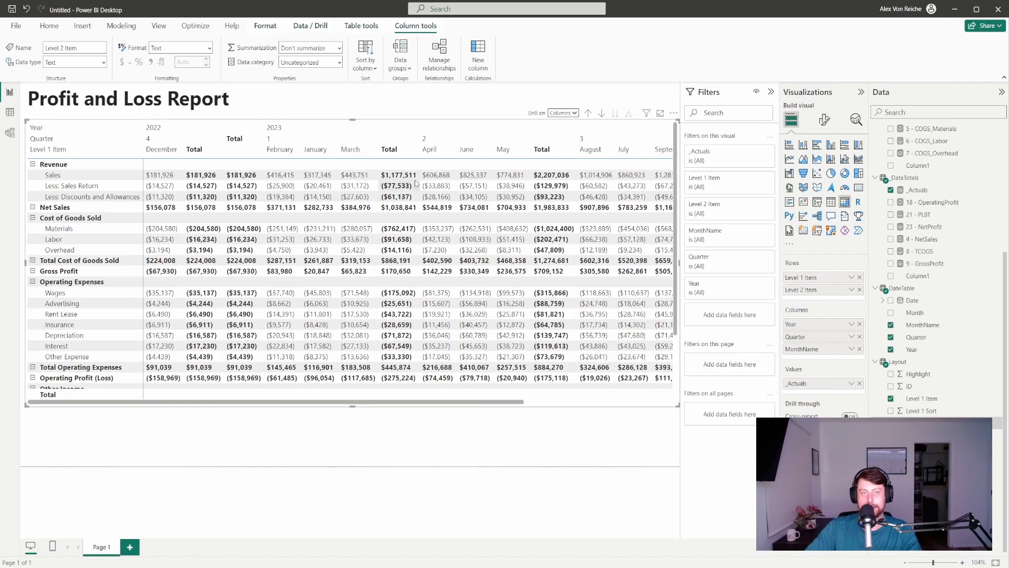
pyautogui.moveTo(432, 402); pyautogui.dragTo(597, 403)
pyautogui.moveTo(352, 406); pyautogui.dragTo(346, 465)
pyautogui.scroll(-1, 391, 367)
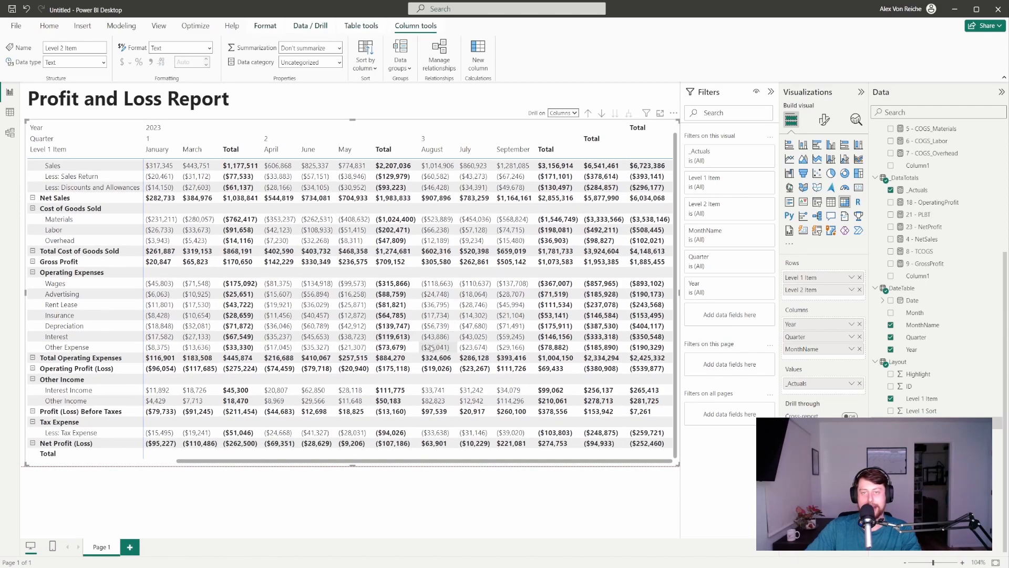
pyautogui.scroll(1, 418, 325)
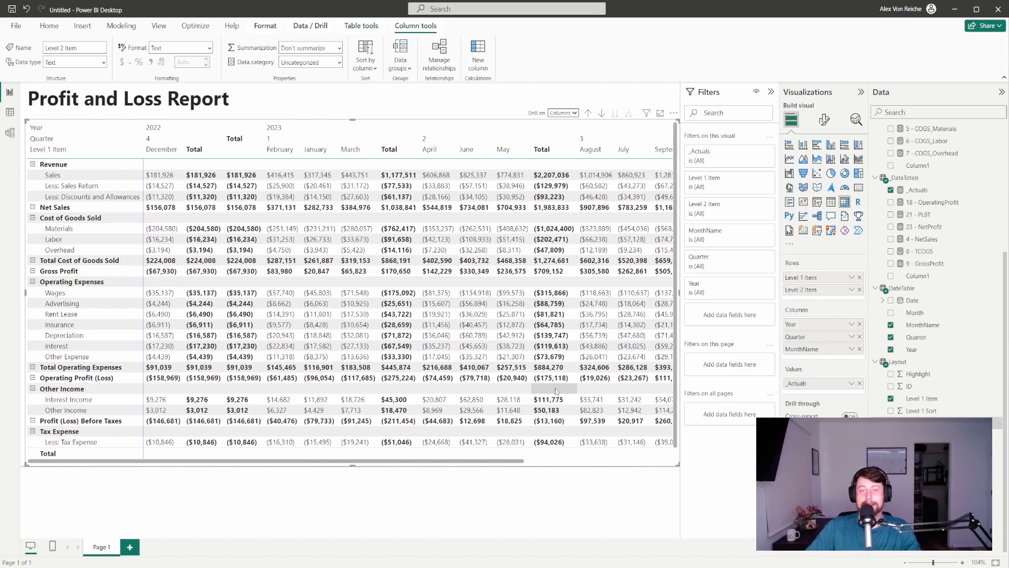
# Turn off the matrix's column subtotals and set its style preset to None
pyautogui.click(824, 120)
pyautogui.click(856, 294)
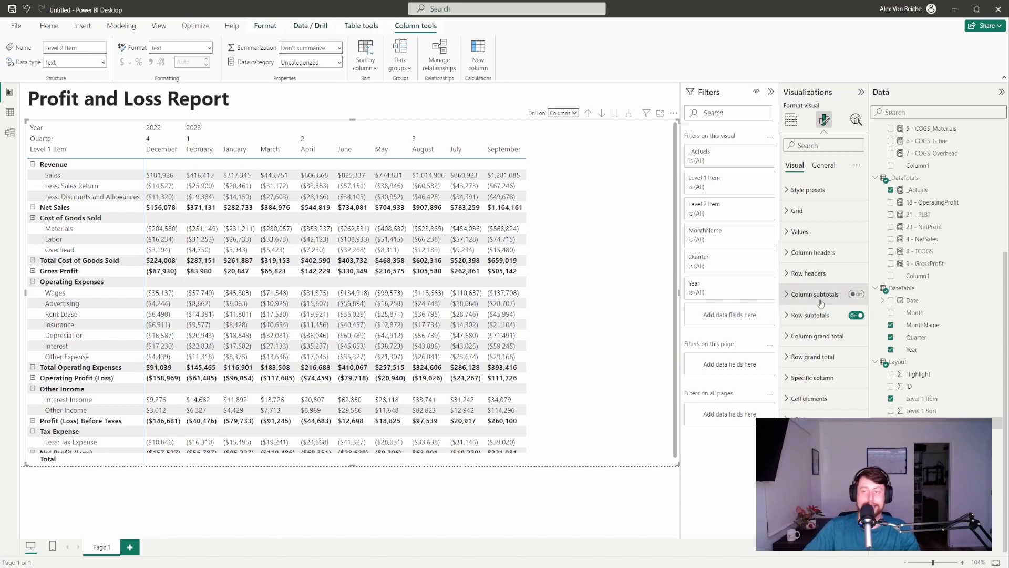
pyautogui.click(806, 191)
pyautogui.click(823, 216)
pyautogui.click(799, 239)
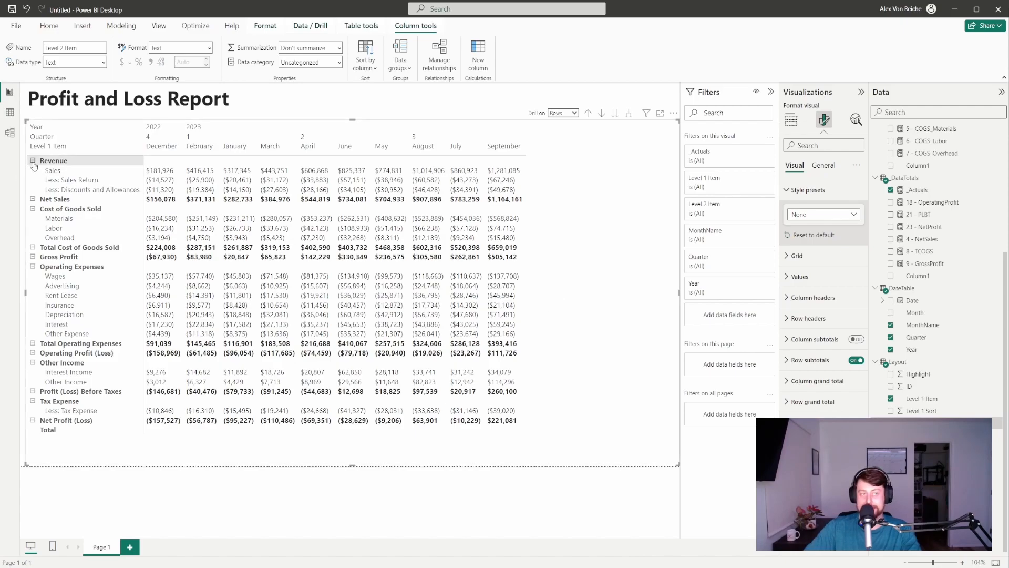
# Turn off the +/- expand icons in the matrix's row headers
pyautogui.click(791, 318)
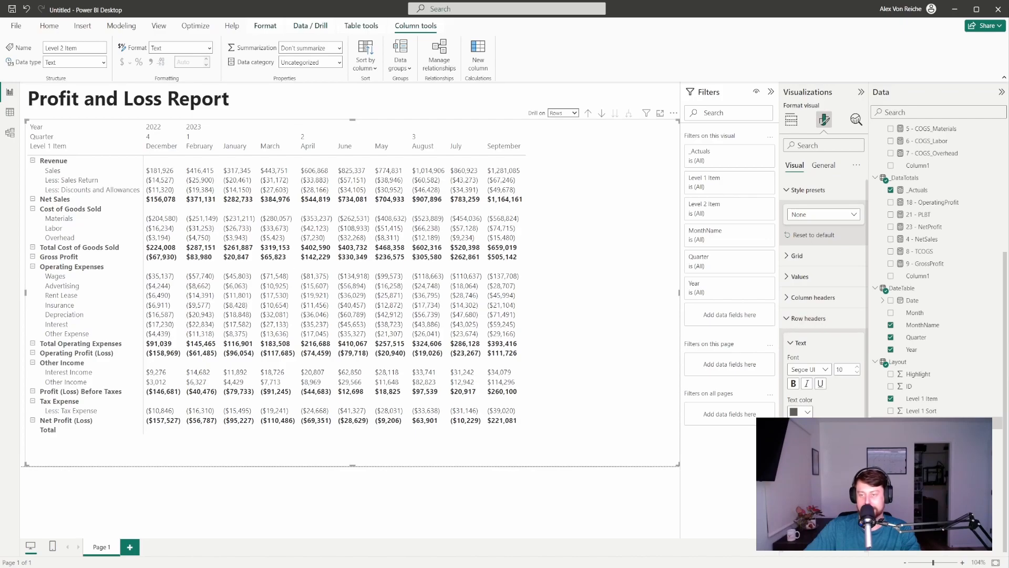
pyautogui.click(852, 526)
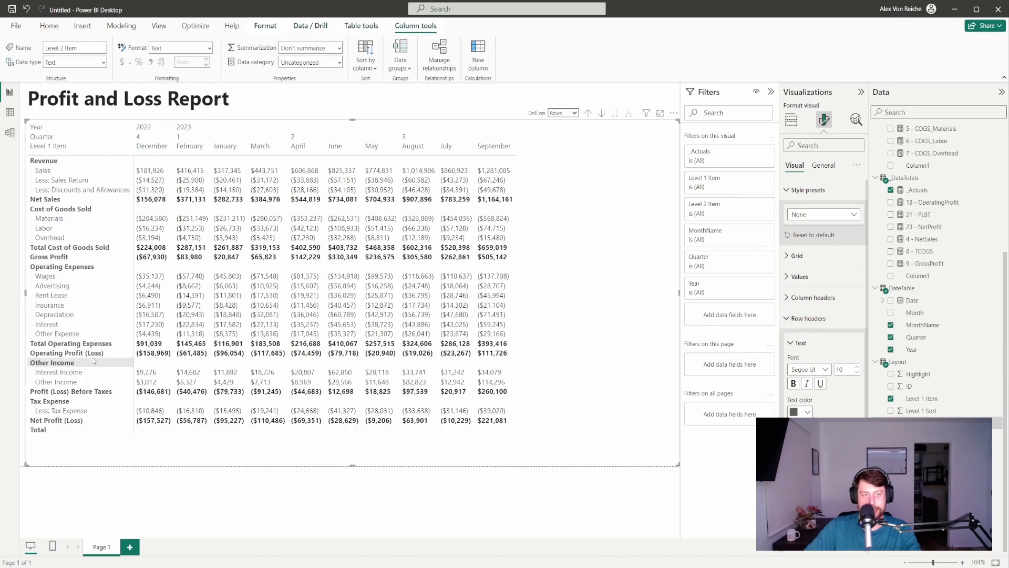
pyautogui.click(786, 322)
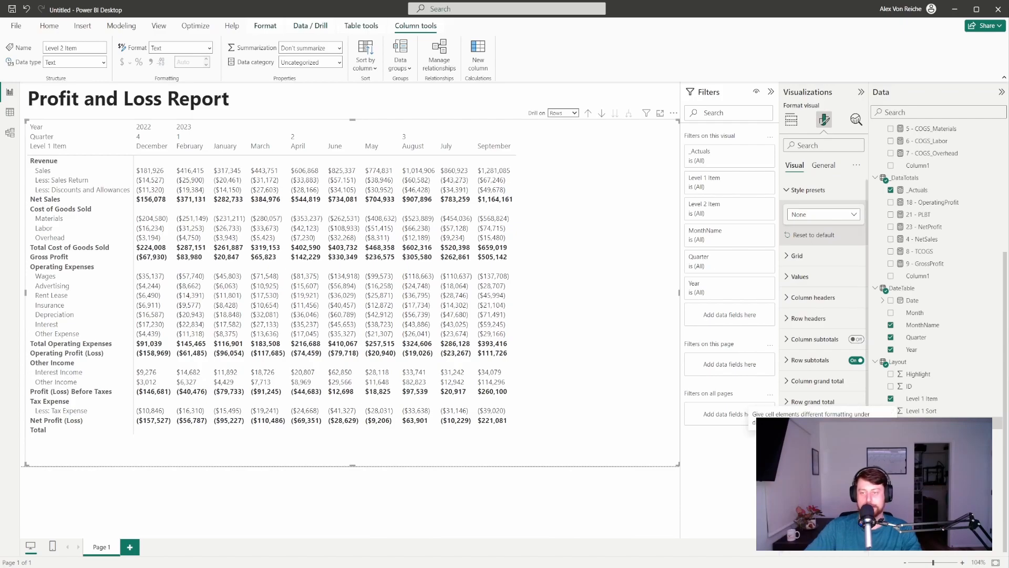
# Enable rule-based background color for the _Actuals cells, applied to values and totals and based on the Maximum of Layout's Highlight field
pyautogui.scroll(-2, 823, 444)
pyautogui.click(852, 406)
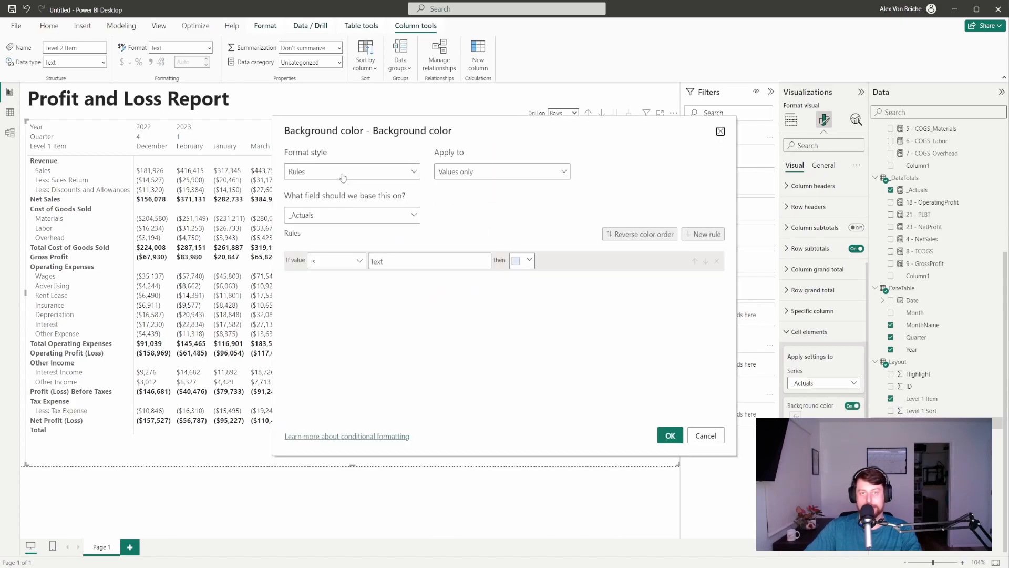
pyautogui.click(513, 178)
pyautogui.click(503, 204)
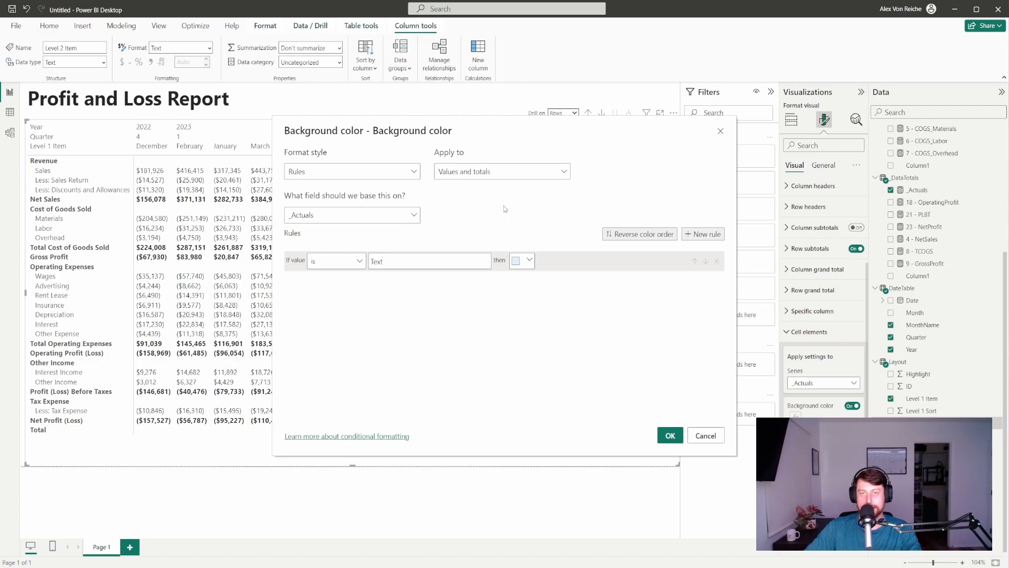
pyautogui.click(349, 220)
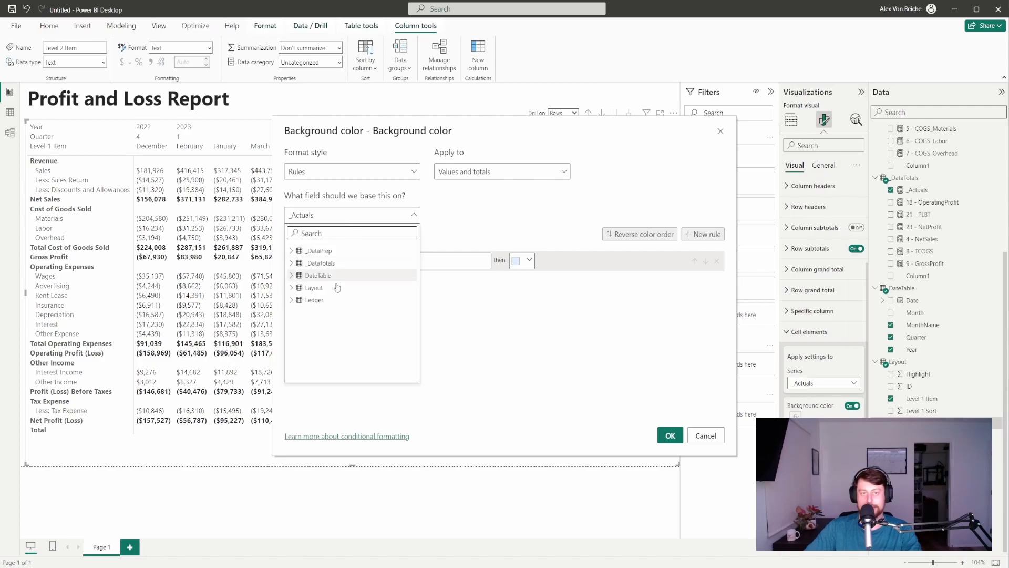
pyautogui.click(293, 288)
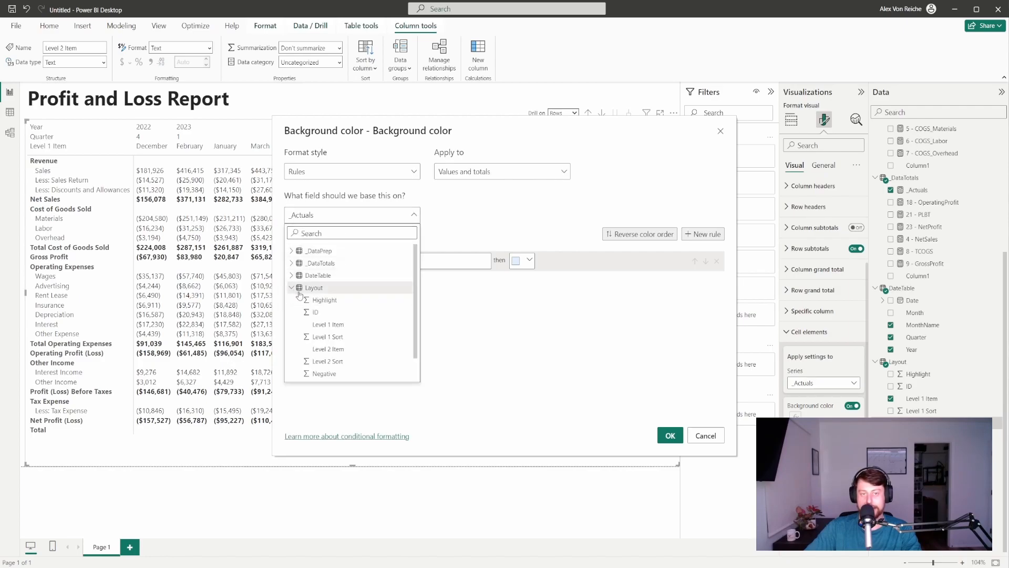
pyautogui.click(325, 300)
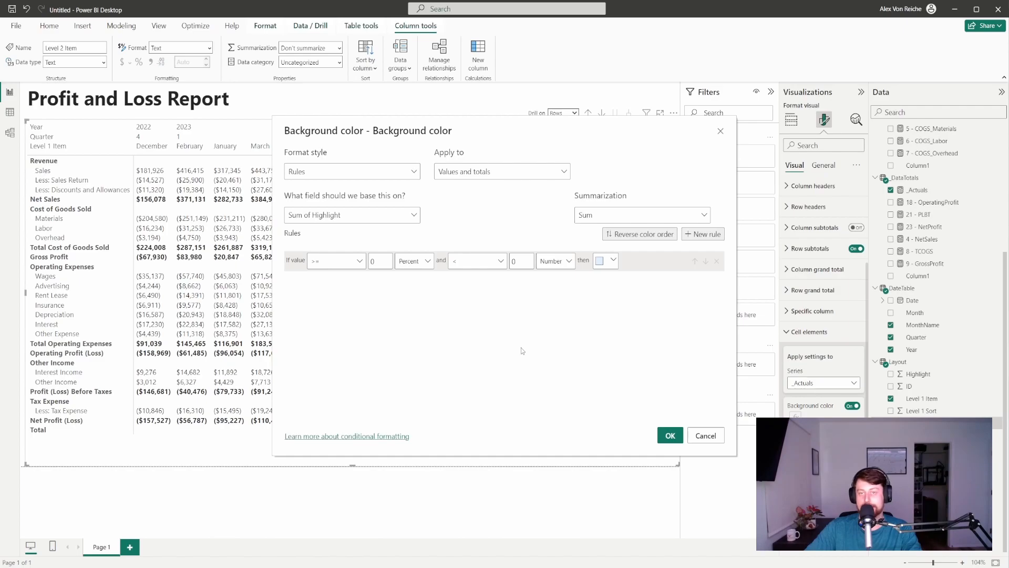
pyautogui.click(595, 221)
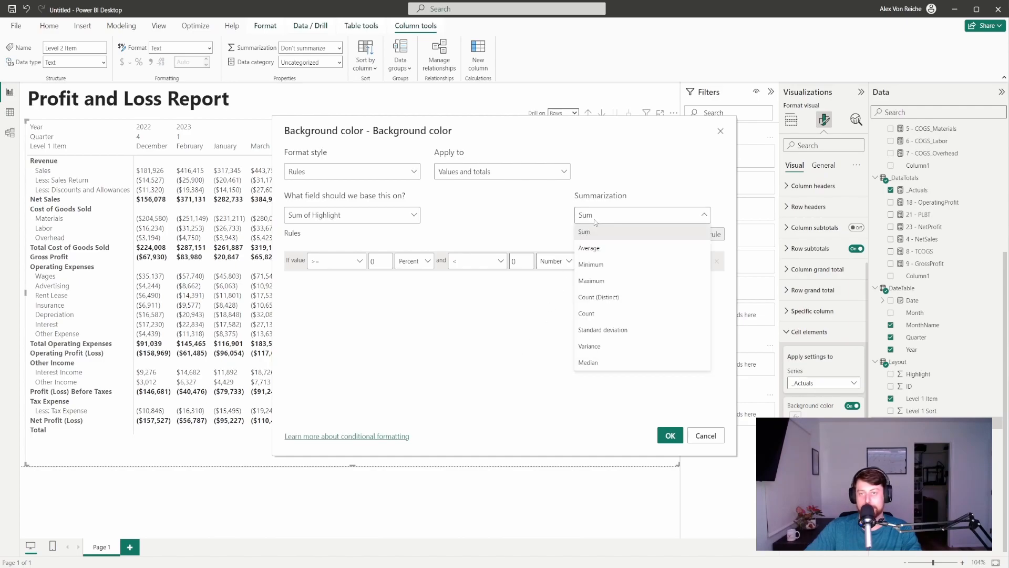
pyautogui.click(591, 281)
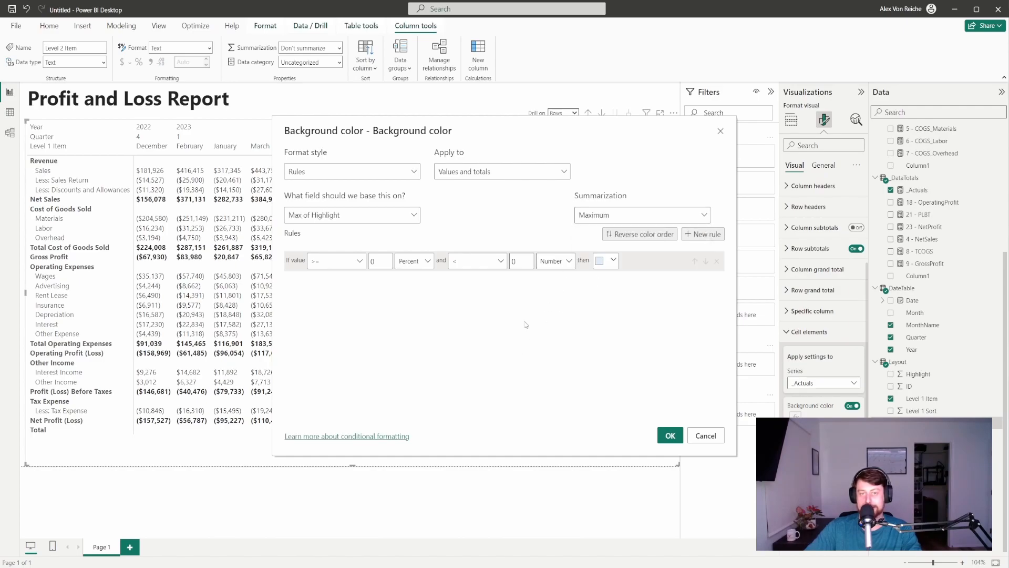
# Define the background color rule as value = 1 as a Number, keeping the light blue fill, and apply it
pyautogui.click(352, 267)
pyautogui.click(332, 309)
pyautogui.doubleClick(373, 262)
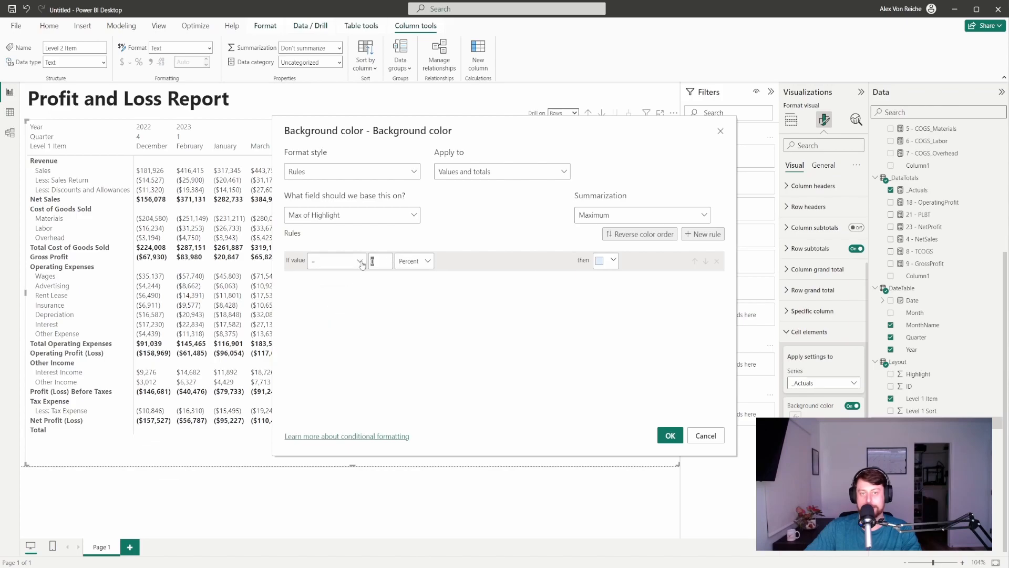
pyautogui.write('1')
pyautogui.click(414, 262)
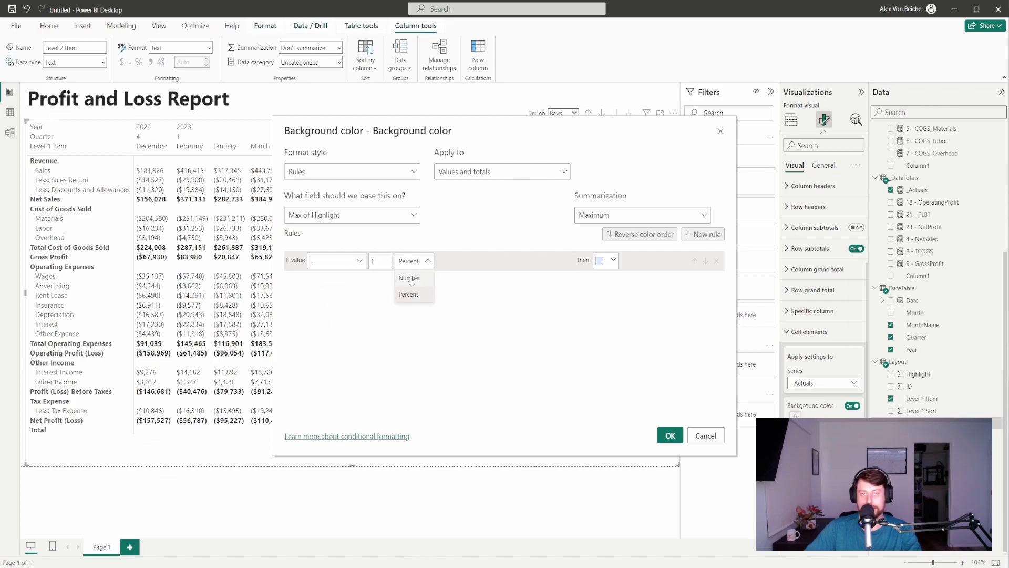
pyautogui.click(411, 278)
pyautogui.click(670, 435)
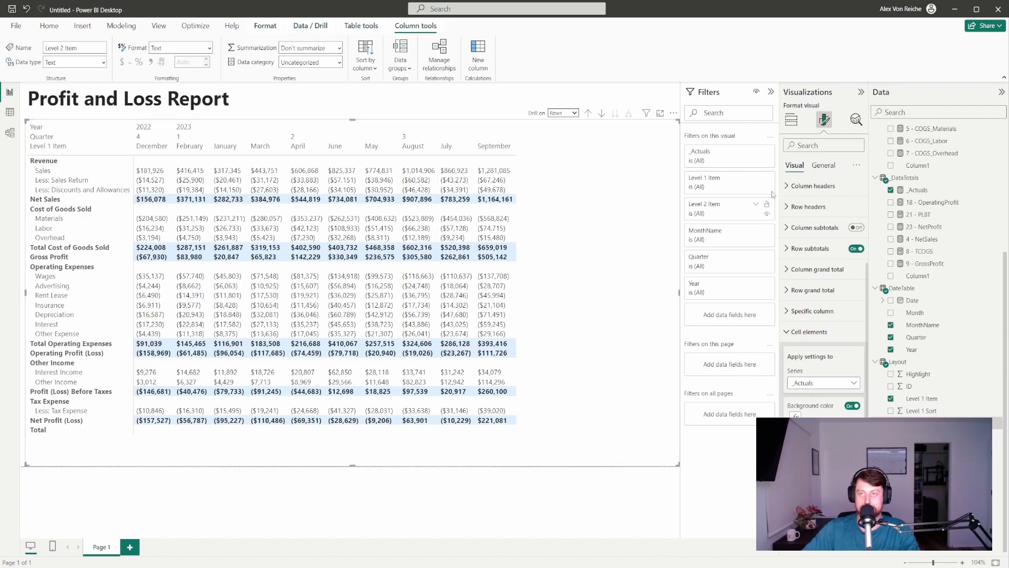
# Blank out the display name of the Level 1 Item field in the matrix rows
pyautogui.click(792, 121)
pyautogui.doubleClick(801, 277)
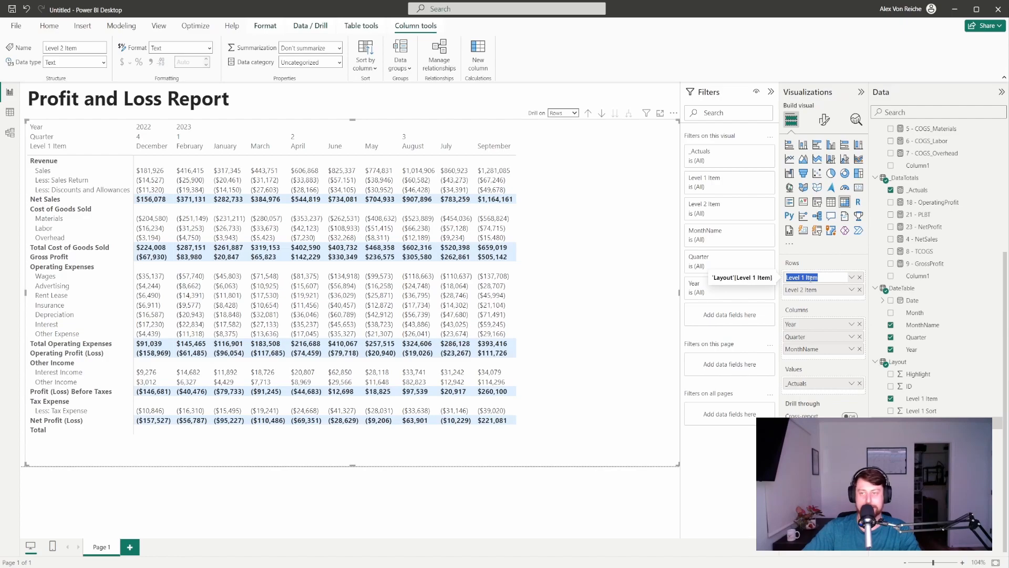
pyautogui.press('BackSpace')
pyautogui.press('Return')
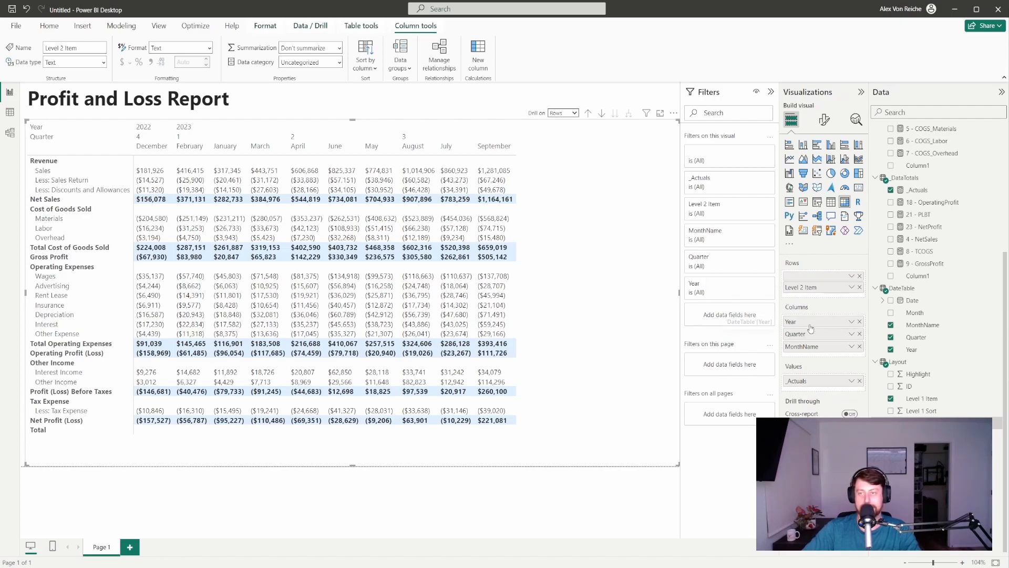
# Blank out the display names of the Year, Quarter and MonthName fields in the matrix columns and check the cleaned header
pyautogui.doubleClick(809, 322)
pyautogui.press('BackSpace')
pyautogui.press('Return')
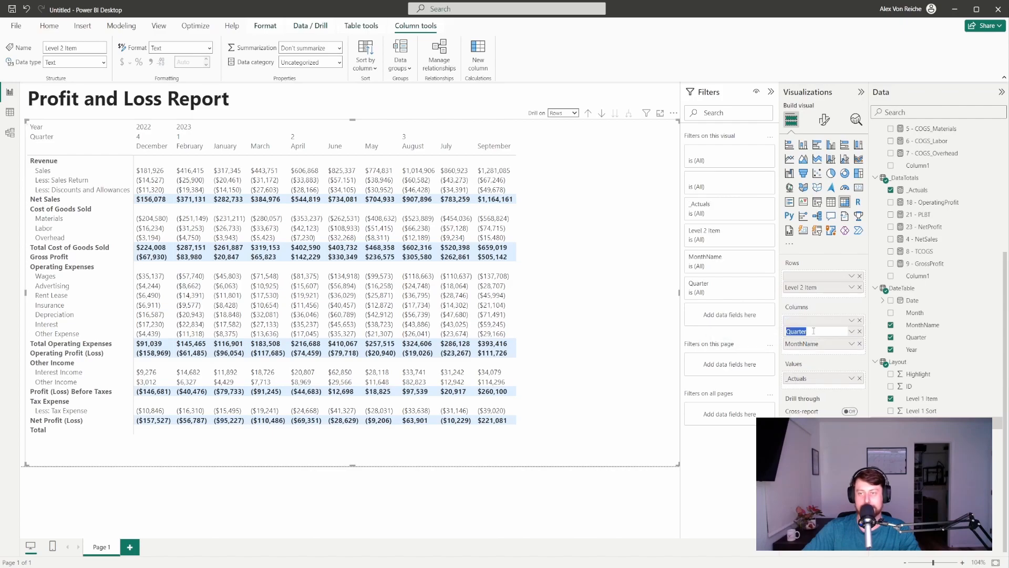
pyautogui.doubleClick(813, 332)
pyautogui.press('BackSpace')
pyautogui.press('Return')
pyautogui.doubleClick(814, 343)
pyautogui.press('BackSpace')
pyautogui.press('Return')
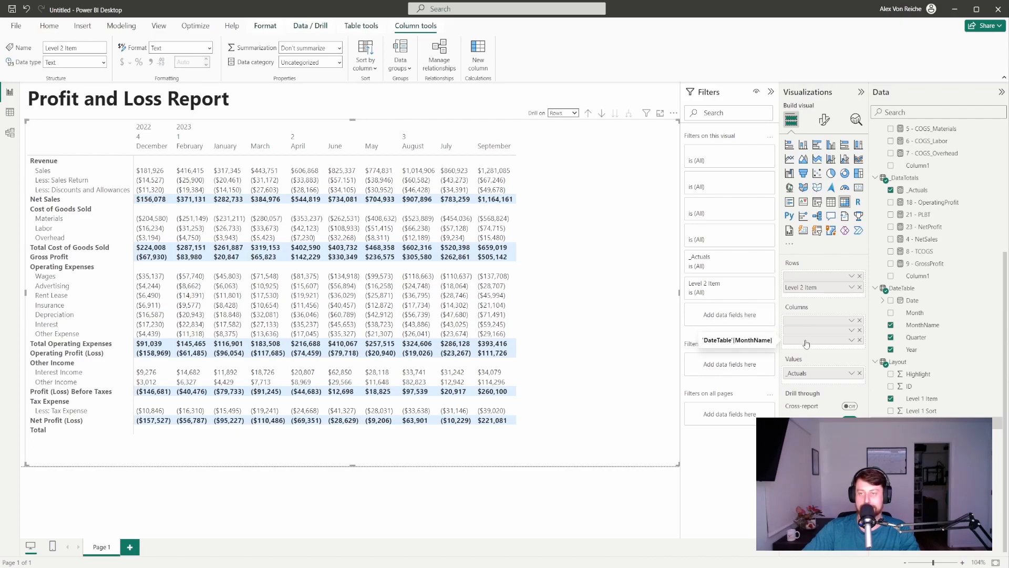
pyautogui.click(496, 509)
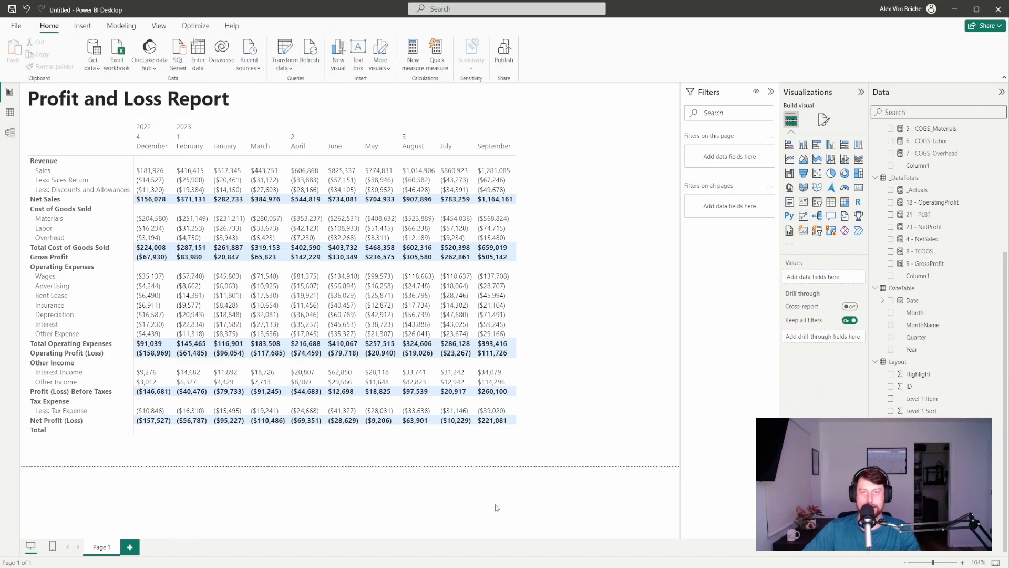
pyautogui.click(581, 425)
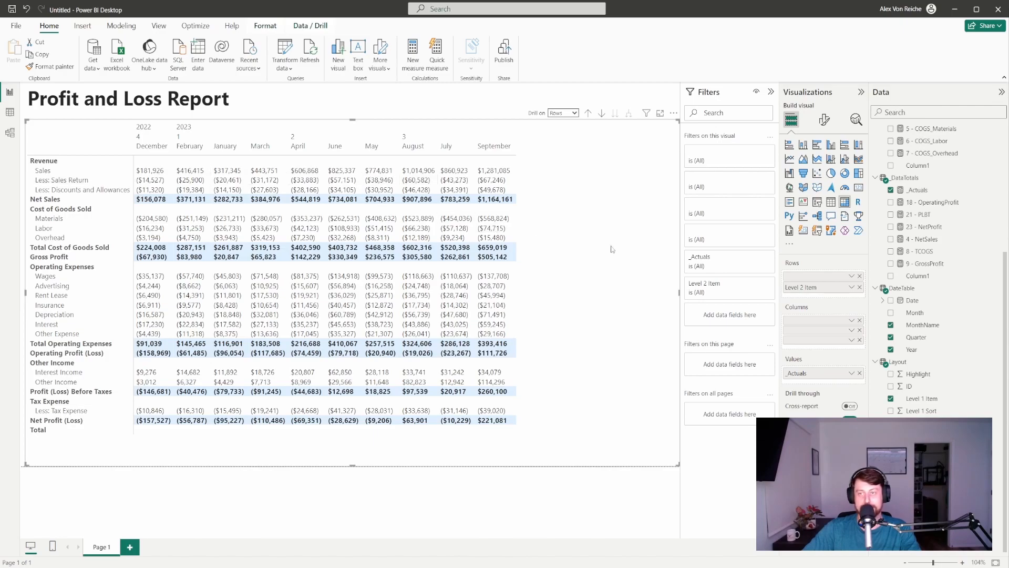
# Add a slicer on DateTable's Date field, move it over the matrix's far columns, and set its start date to 4/30/2023
pyautogui.click(502, 117)
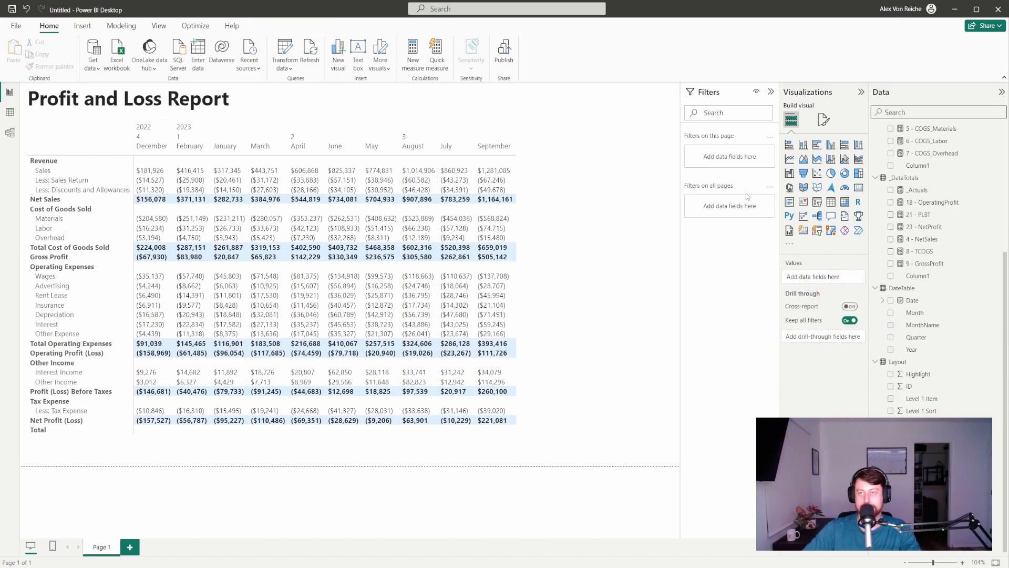
pyautogui.click(821, 206)
pyautogui.click(911, 302)
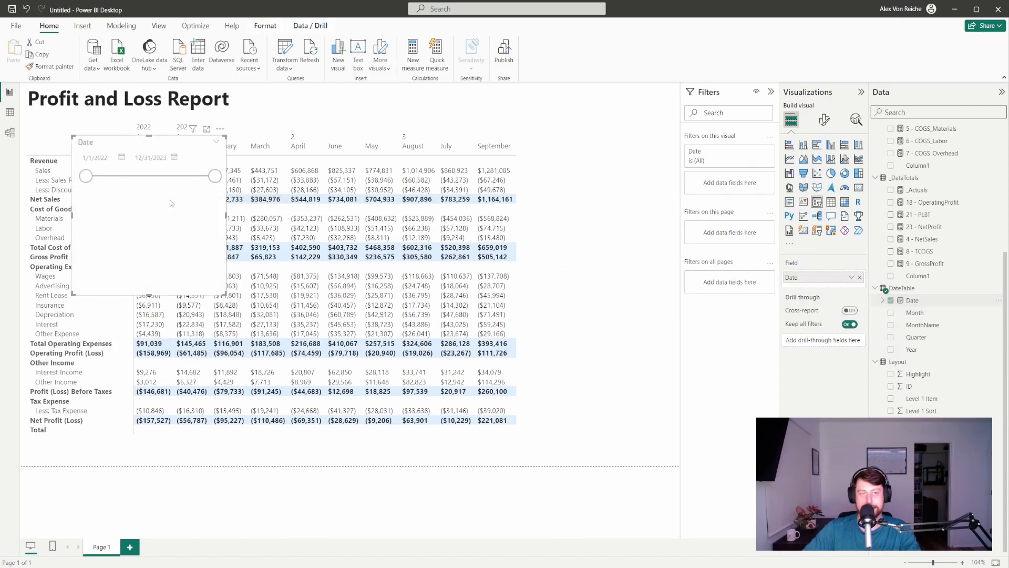
pyautogui.moveTo(168, 231); pyautogui.dragTo(519, 285)
pyautogui.moveTo(436, 230); pyautogui.dragTo(524, 240)
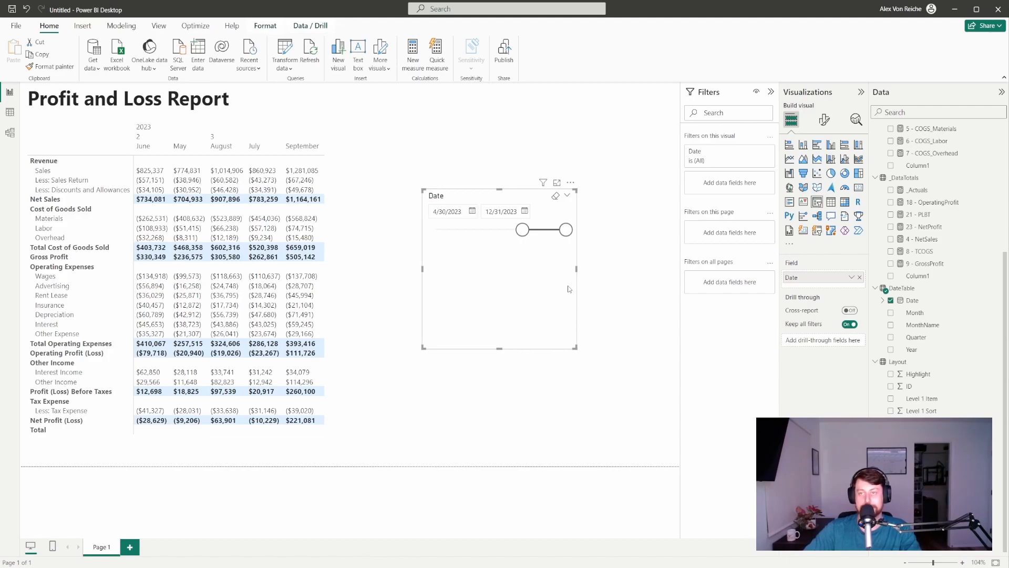
# Change the Date slicer's style to Relative Date
pyautogui.click(826, 121)
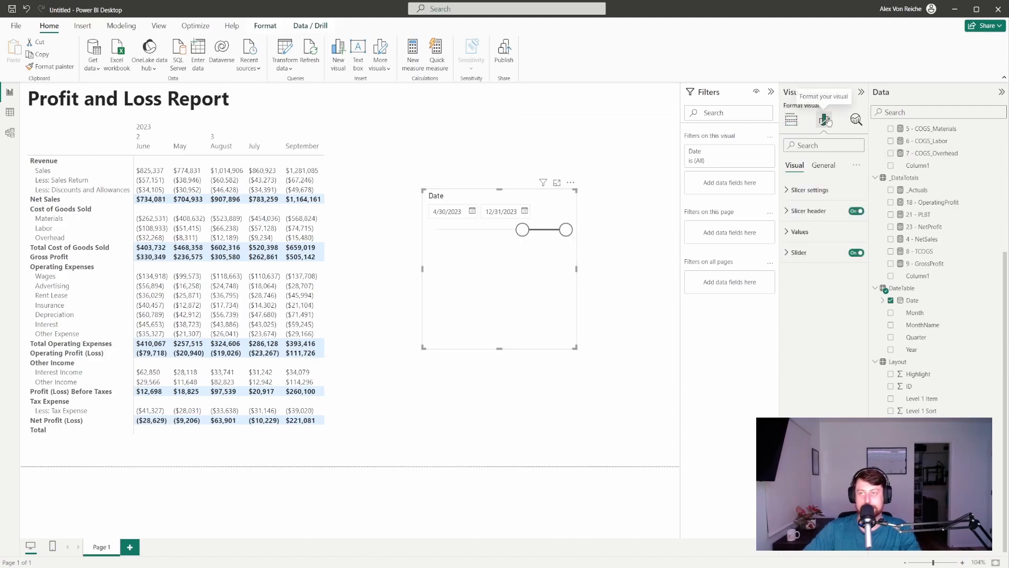
pyautogui.click(810, 190)
pyautogui.click(827, 240)
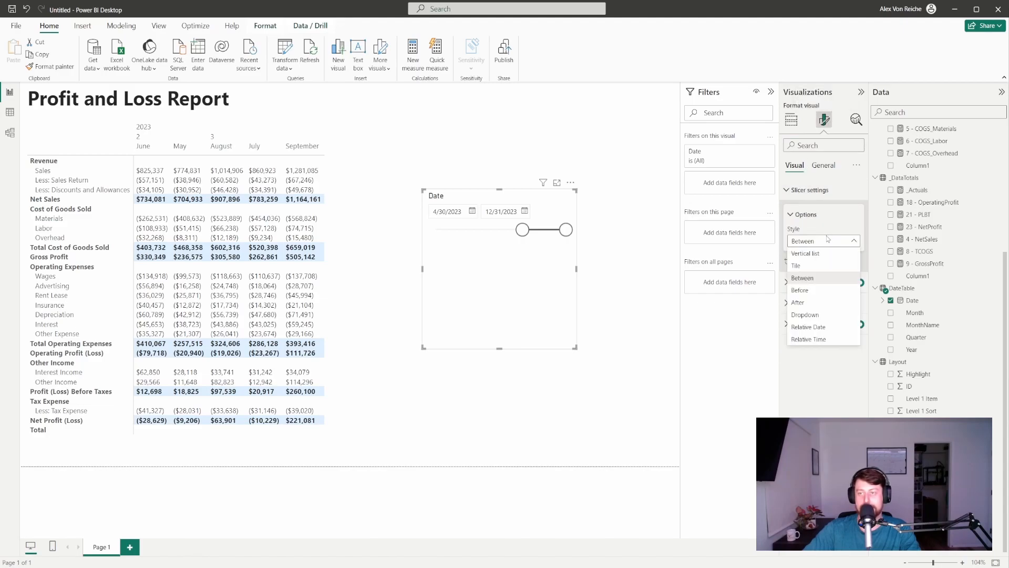
pyautogui.click(823, 330)
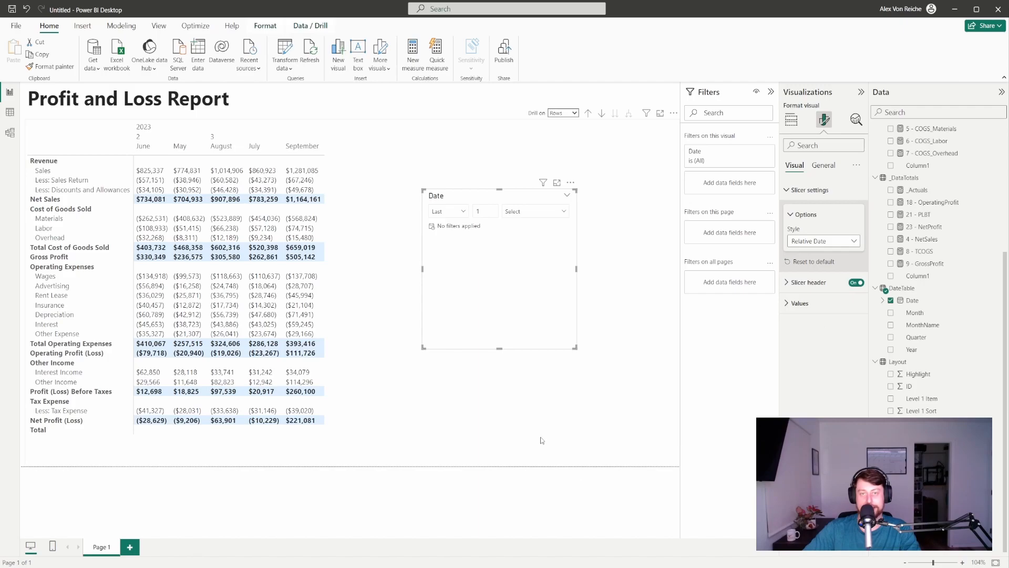
# Set the relative Date slicer to the last 4 Months (Calendar), trying the plain Months unit for comparison
pyautogui.write('4')
pyautogui.click(522, 212)
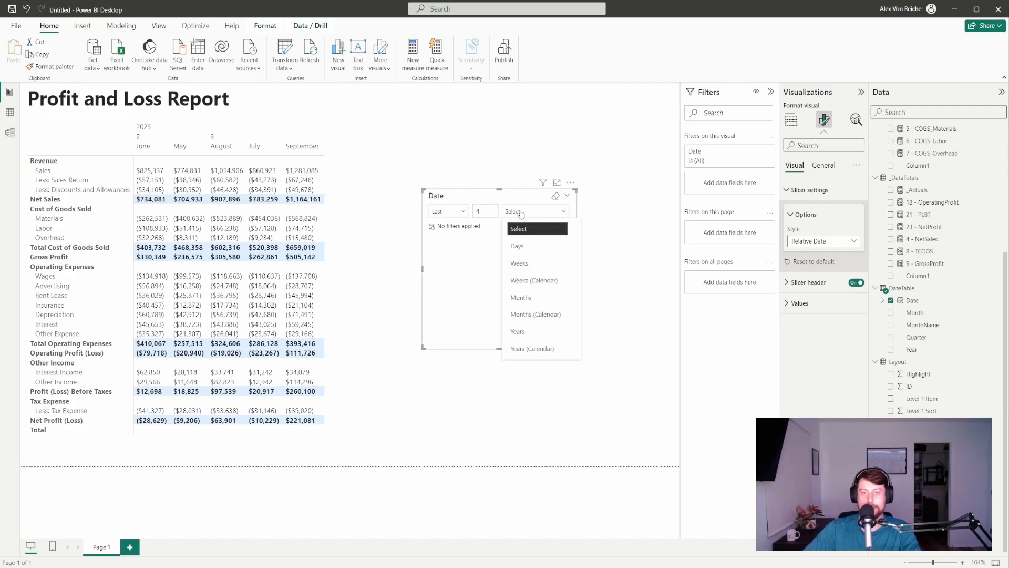
pyautogui.click(542, 315)
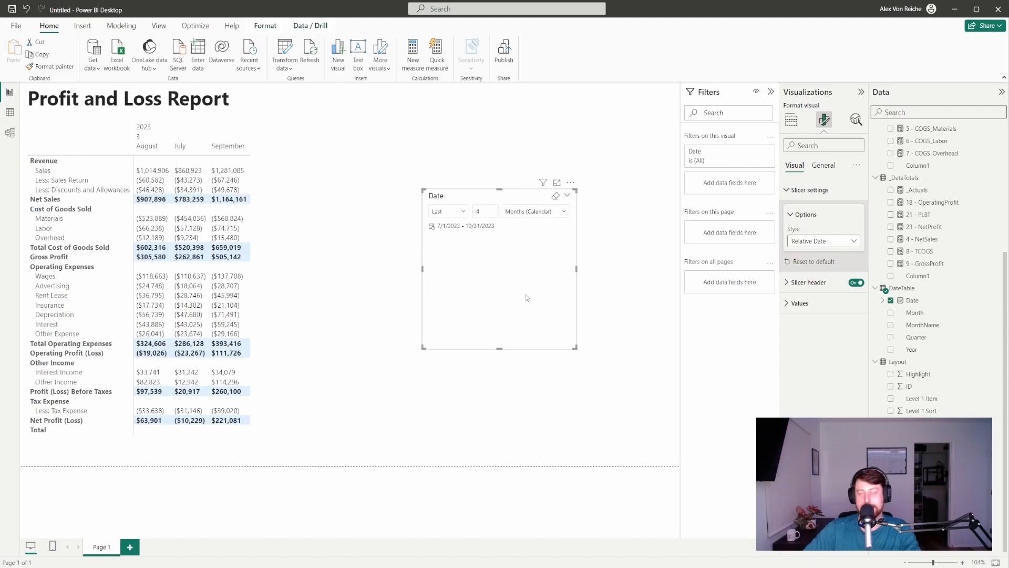
pyautogui.click(536, 211)
pyautogui.click(536, 294)
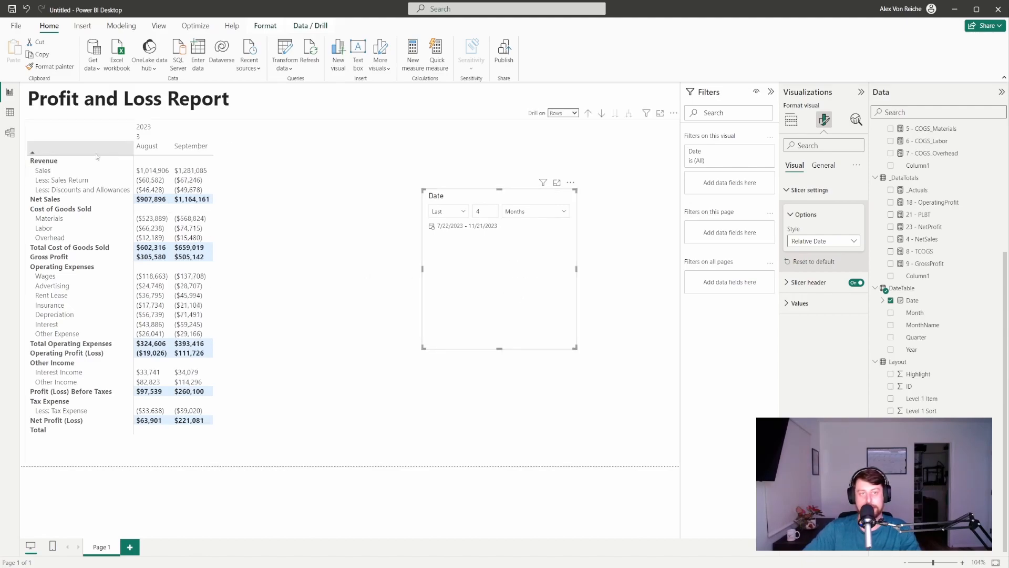
pyautogui.click(552, 213)
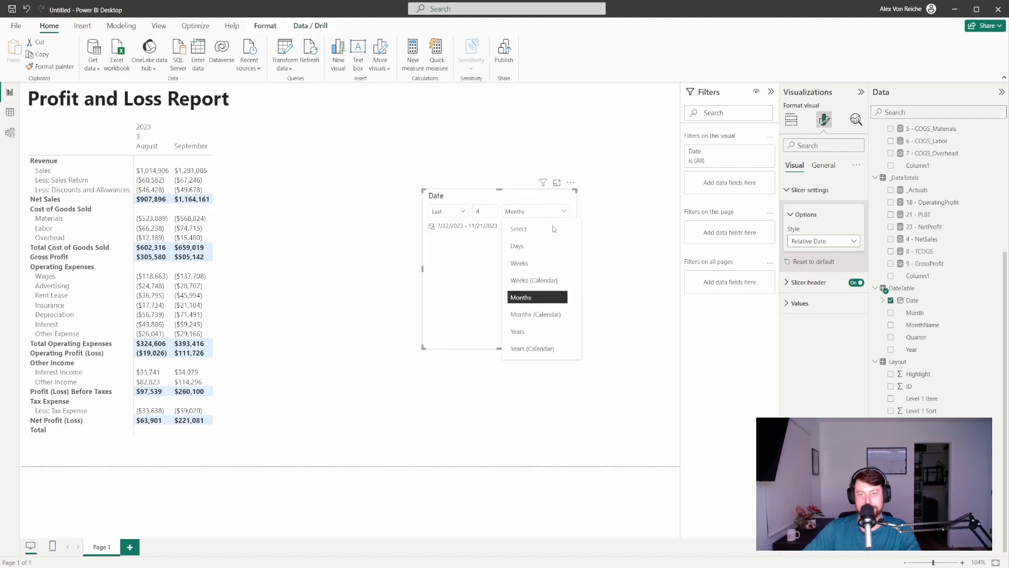
pyautogui.click(553, 314)
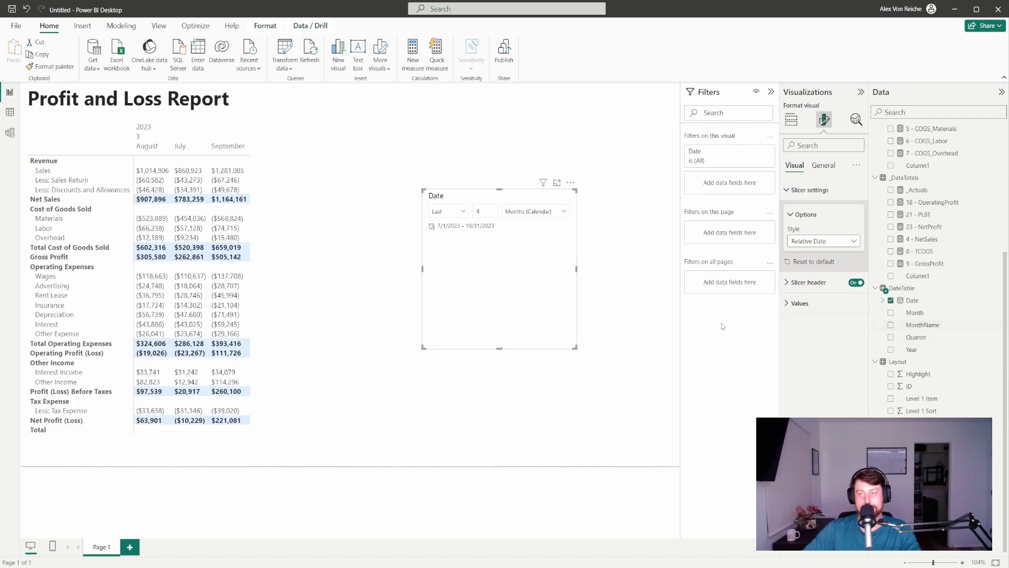
# Sort DateTable's MonthName column by the Month column
pyautogui.click(915, 330)
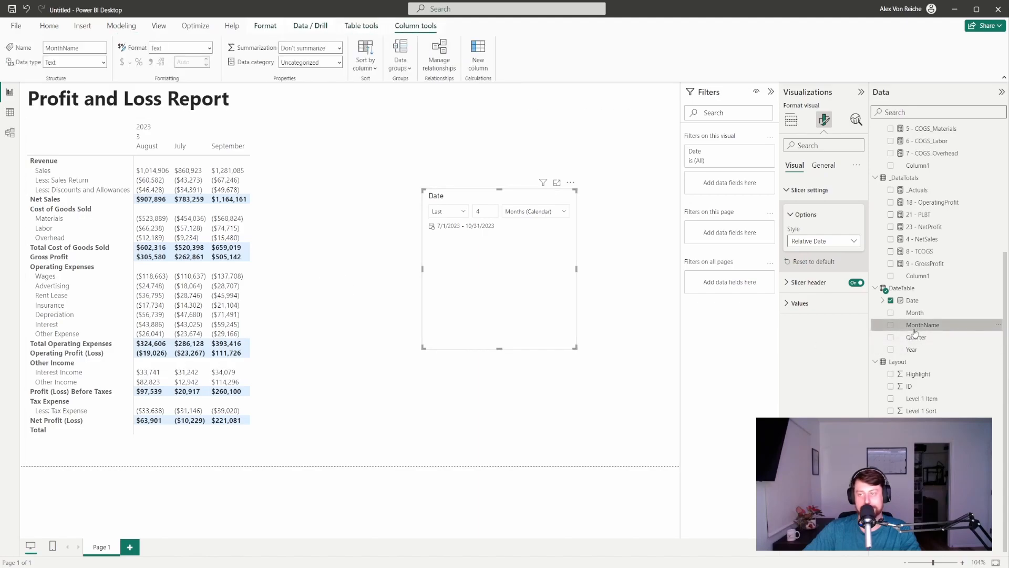
pyautogui.click(366, 63)
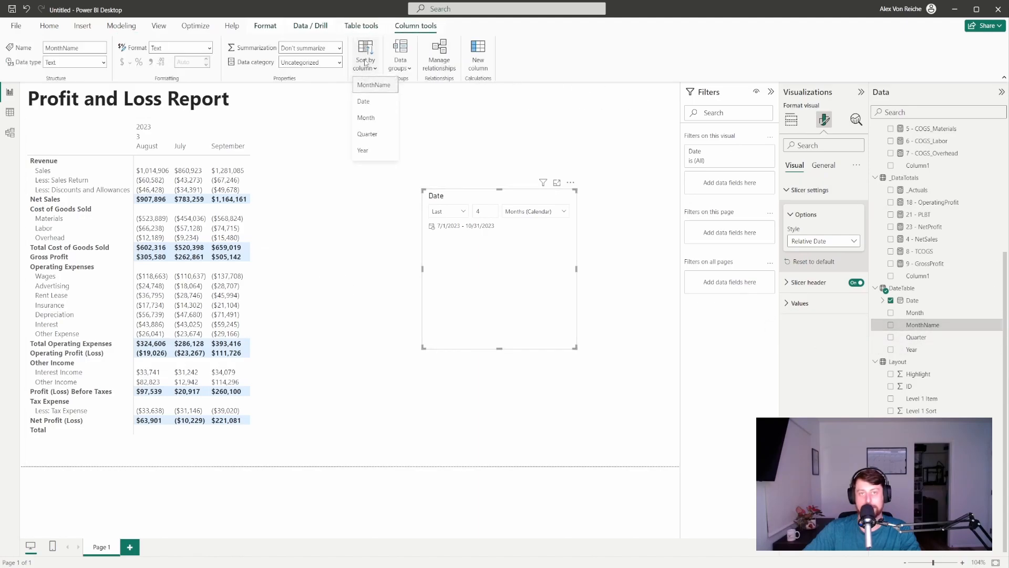
pyautogui.click(376, 125)
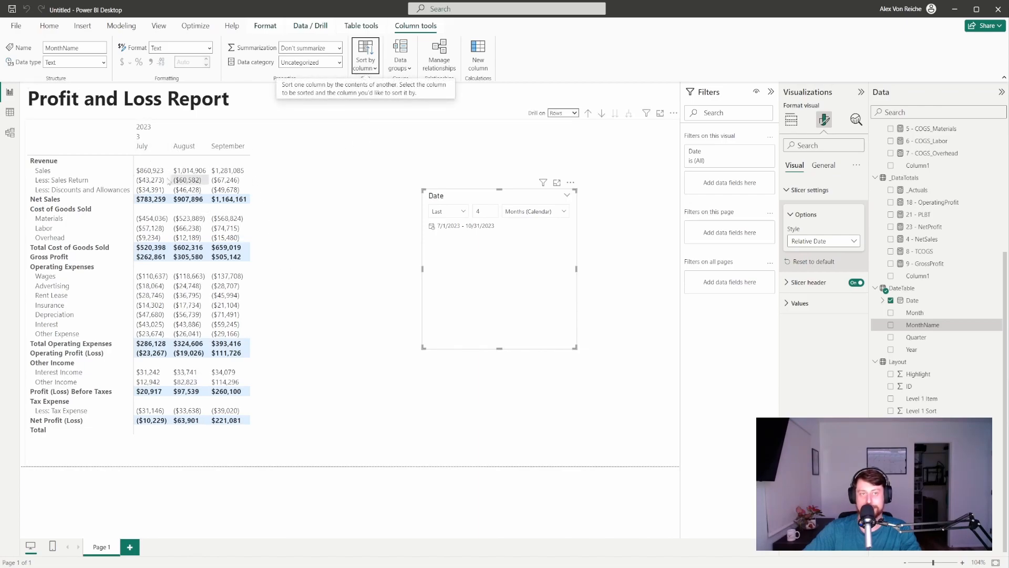
pyautogui.click(345, 234)
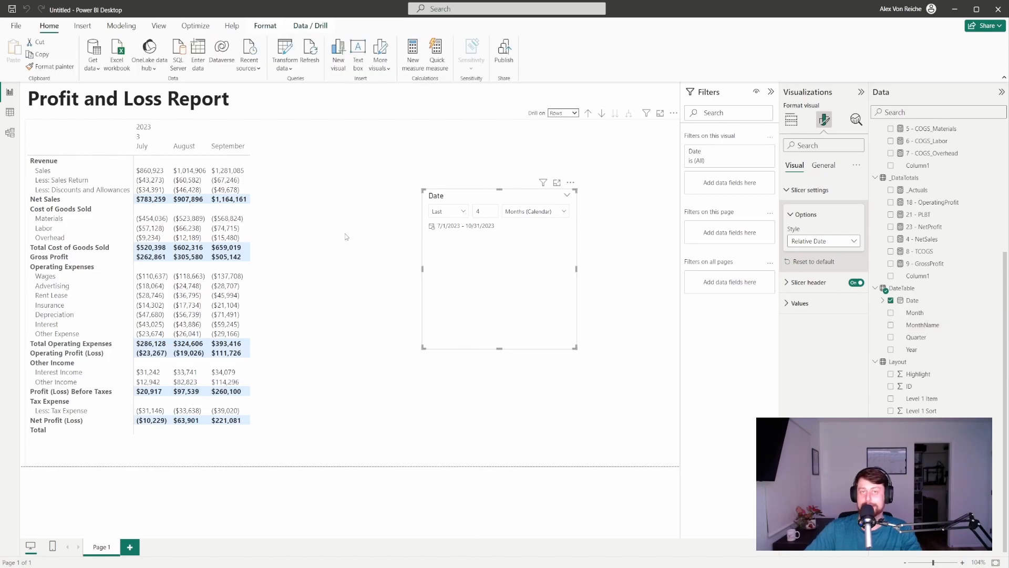
# Change the data type of DateTable's Month column to Whole number and check the data type of Level 1 Sort in the Layout table
pyautogui.click(10, 114)
pyautogui.scroll(-2, 954, 403)
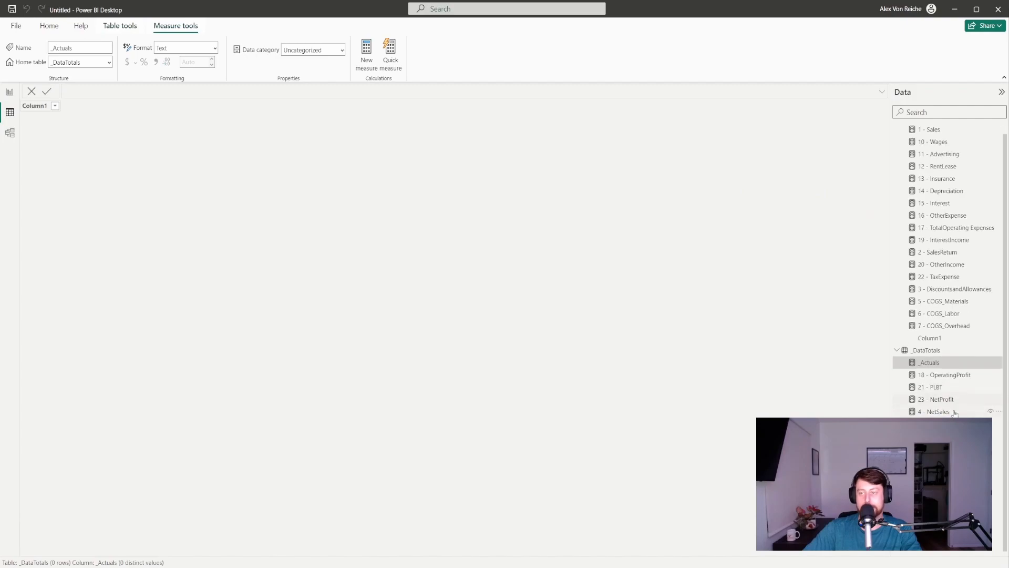
pyautogui.click(933, 460)
pyautogui.click(232, 105)
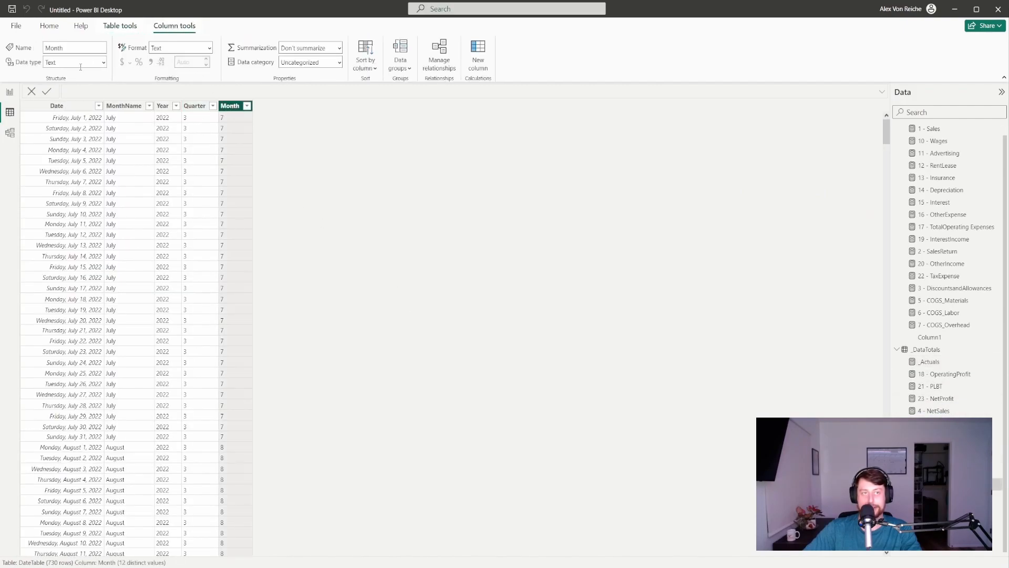
pyautogui.click(104, 63)
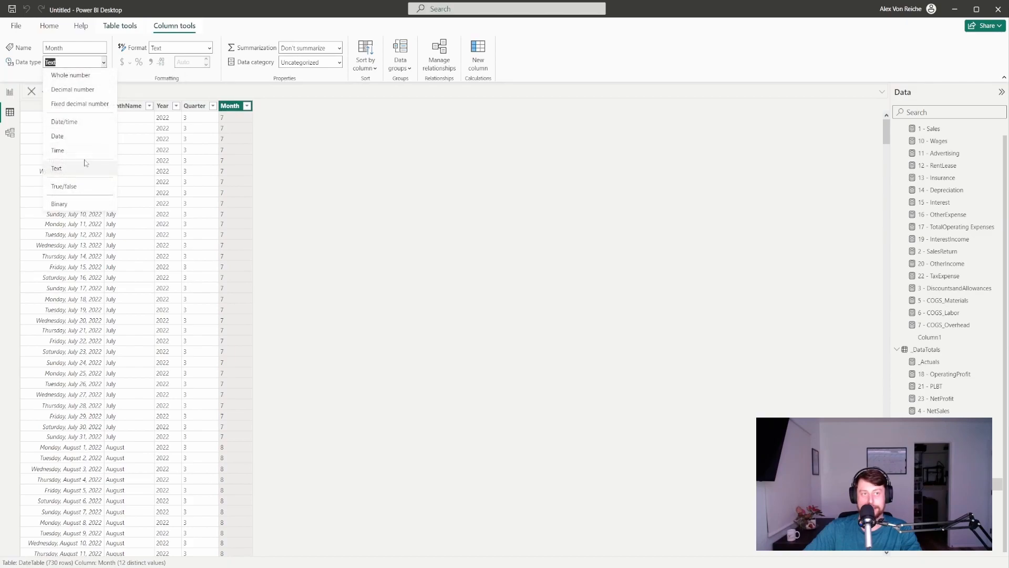
pyautogui.click(70, 76)
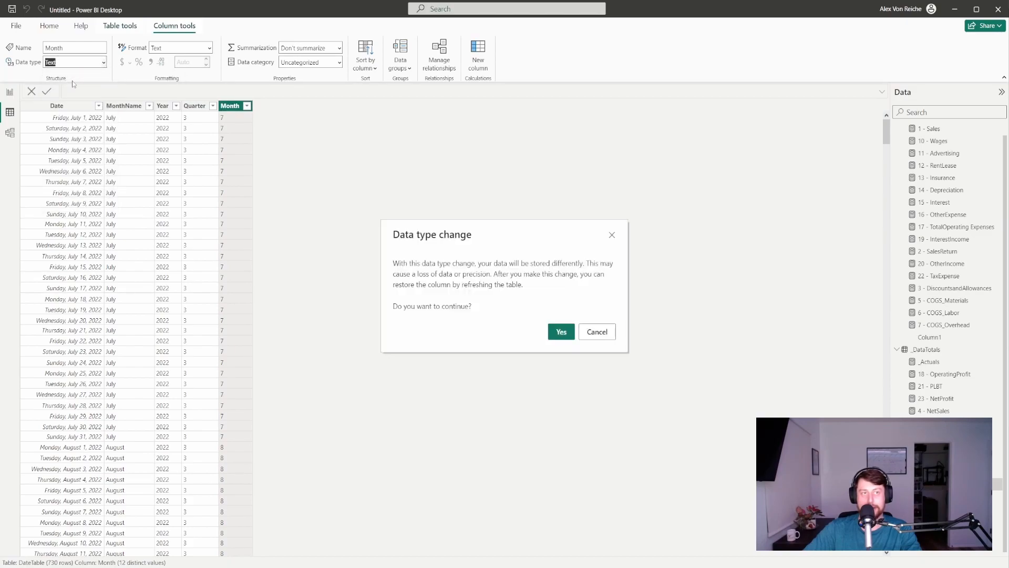
pyautogui.click(559, 332)
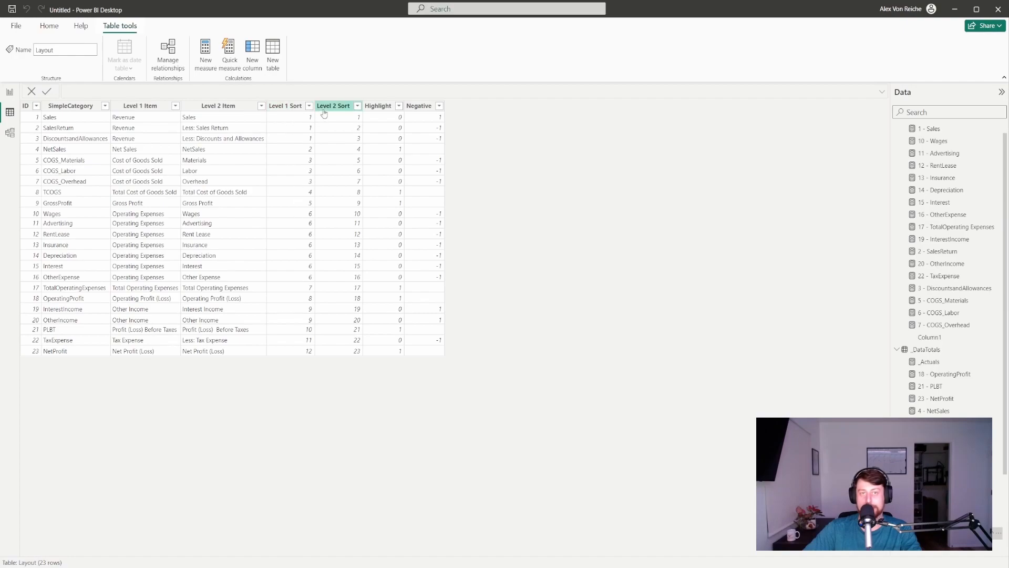
pyautogui.click(285, 110)
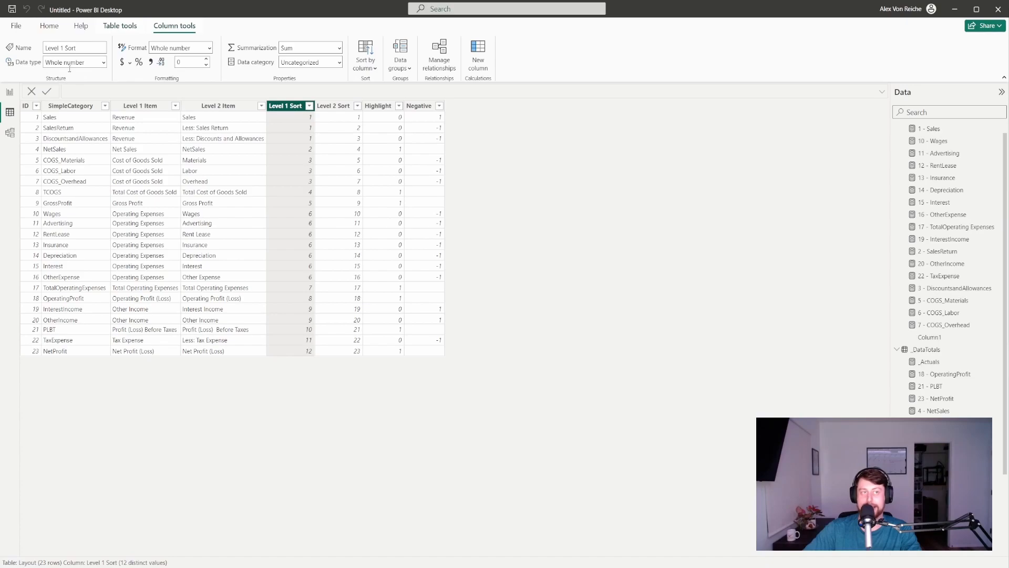
pyautogui.click(96, 61)
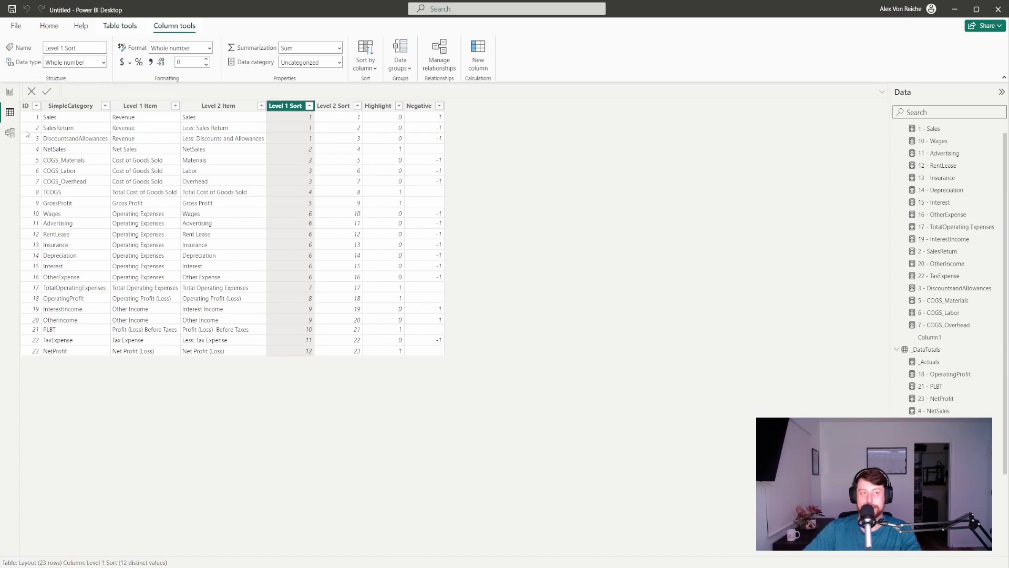
# Back on the report page, move the Date slicer up beside the report title, reduce its height, and select the matrix
pyautogui.click(10, 92)
pyautogui.moveTo(493, 236); pyautogui.dragTo(456, 169)
pyautogui.moveTo(432, 247); pyautogui.dragTo(429, 128)
pyautogui.click(430, 128)
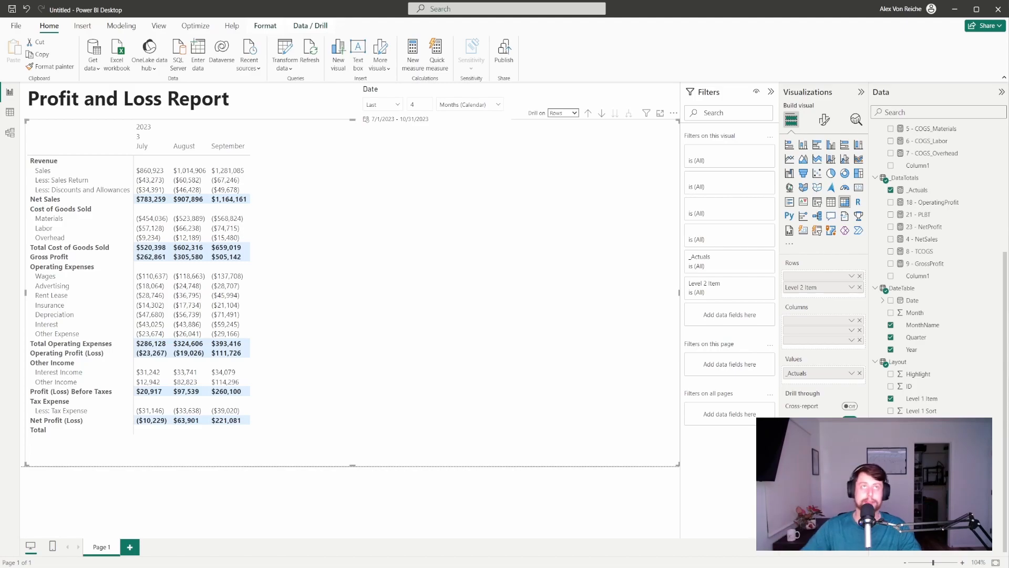
# Write a new Prior Period Variance measure in _DataTotals that subtracts the previous month's, quarter's or year's _Actuals from the current value
pyautogui.click(910, 178)
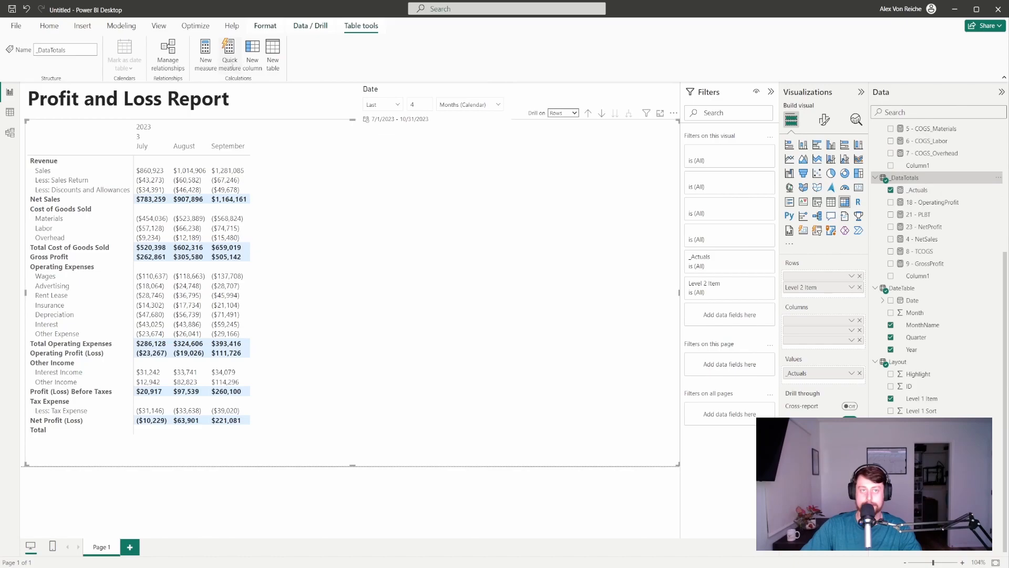
pyautogui.click(206, 52)
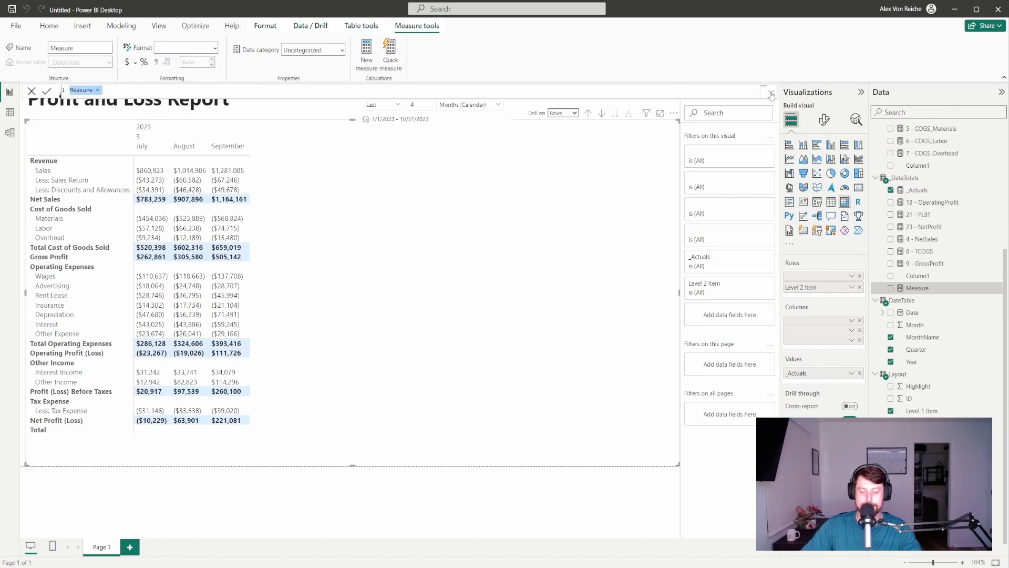
pyautogui.write("Prior Period Variance = VAR CurrentValue = [_Actuals] VAR PreviousValue =     SWITCH(         TRUE(),         HASONEVALUE('DateTable'[MonthName]), CALCULATE([_Actuals], DATEADD('DateTable'[Date], -1, MONTH)),         HASONEVALUE('DateTable'[Quarter]), CALCULATE([_Actuals], DATEADD('DateTable'[Date], -1, QUARTER)),         HASONEVALUE('DateTable'[Year]), CALCULATE([_Actuals], SAMEPERIODLASTYEAR('DateTable'[Date])),         BLANK()     ) RETURN IF(ISBLANK(PreviousValue), BLANK(), CurrentValue - PreviousValue)")
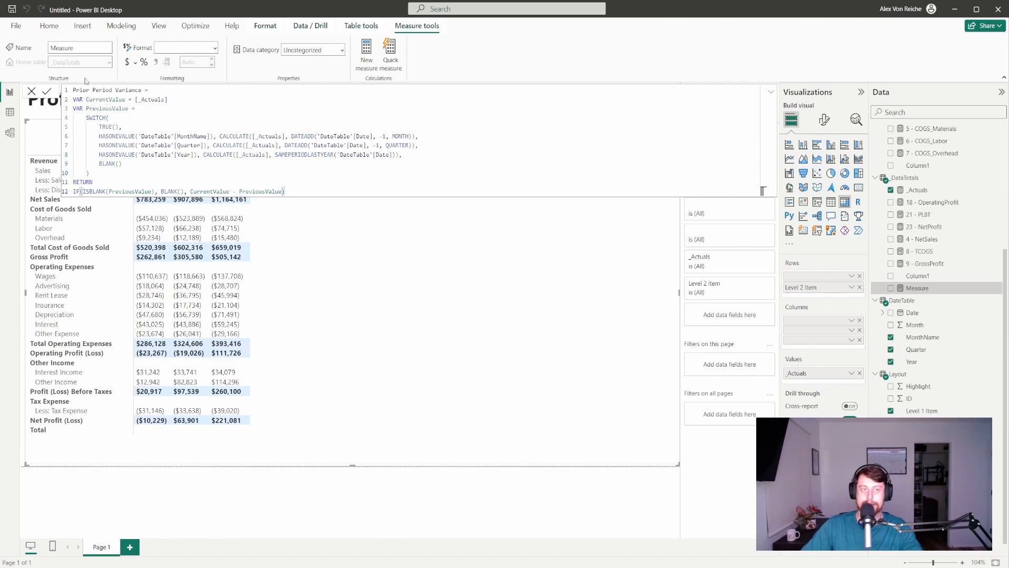
# Examine the CurrentValue variable and the SWITCH, TRUE and HASONEVALUE conditions in the Prior Period Variance formula
pyautogui.click(141, 99)
pyautogui.click(109, 117)
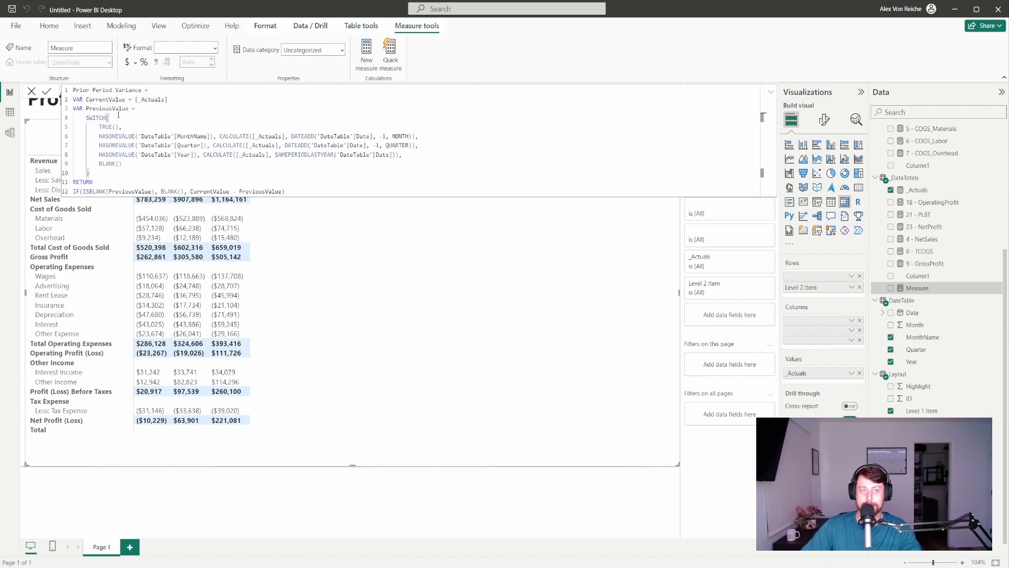
pyautogui.moveTo(99, 126); pyautogui.dragTo(119, 126)
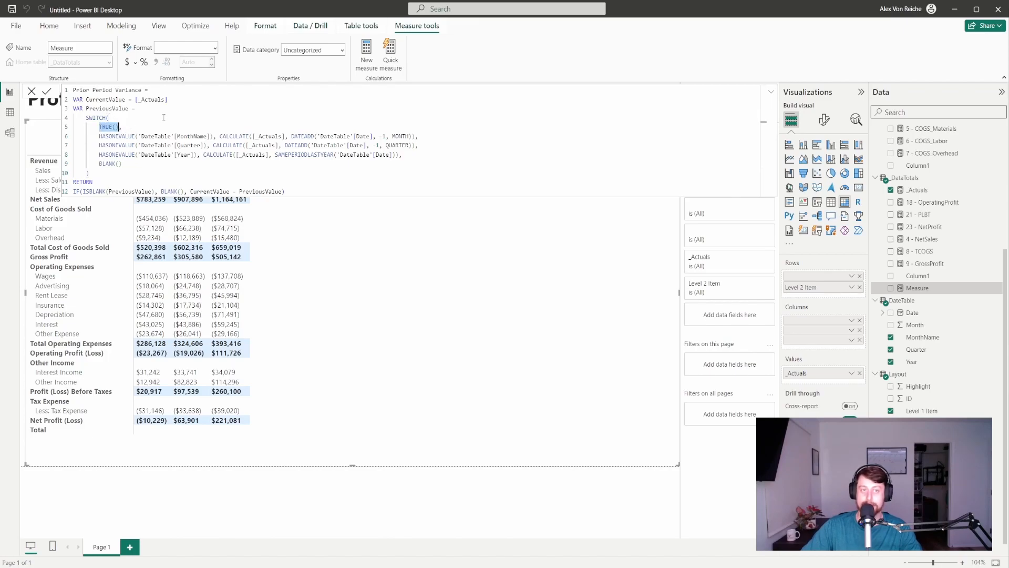
pyautogui.click(97, 136)
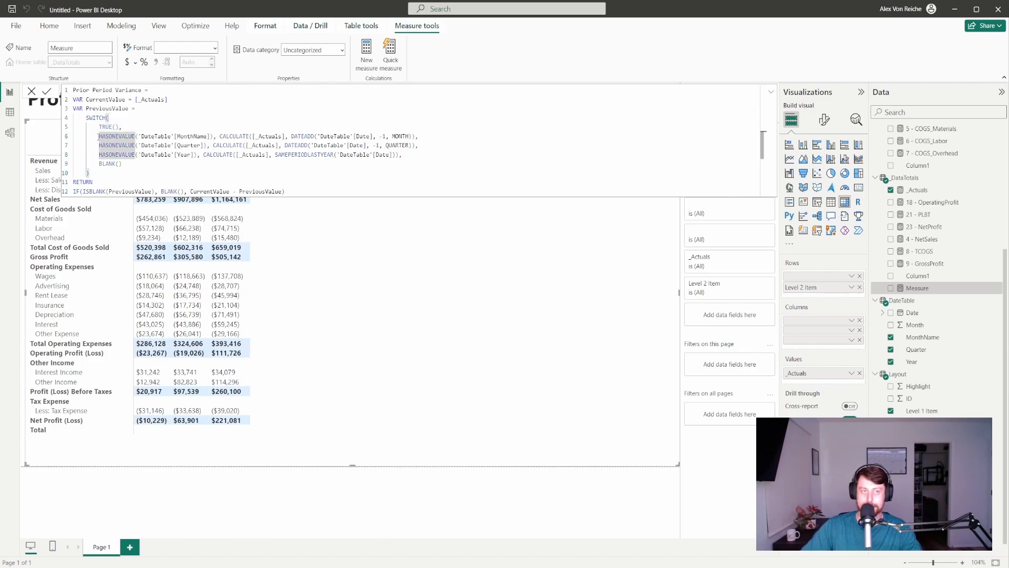
pyautogui.moveTo(98, 137); pyautogui.dragTo(139, 136)
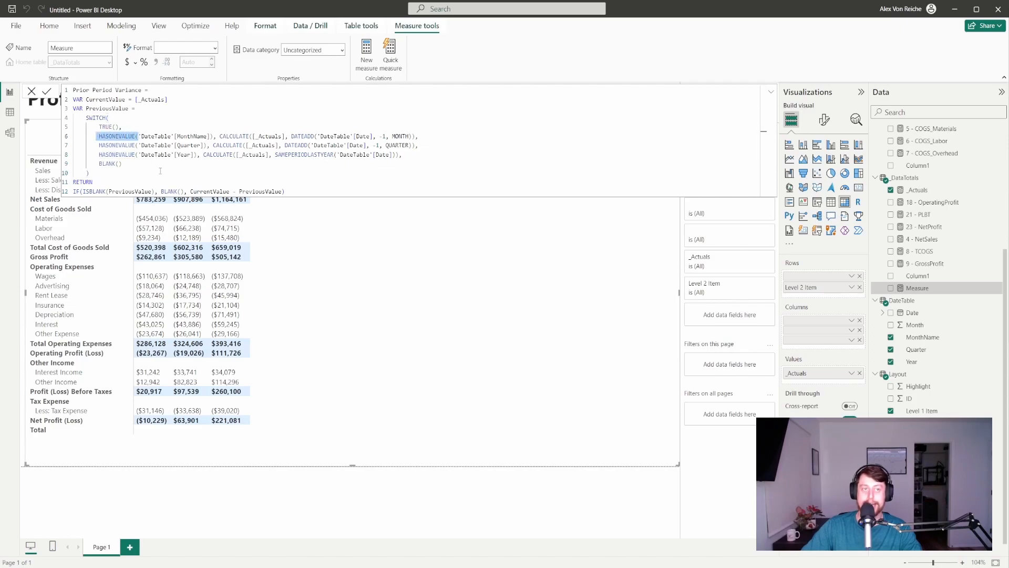
pyautogui.click(152, 165)
pyautogui.click(99, 145)
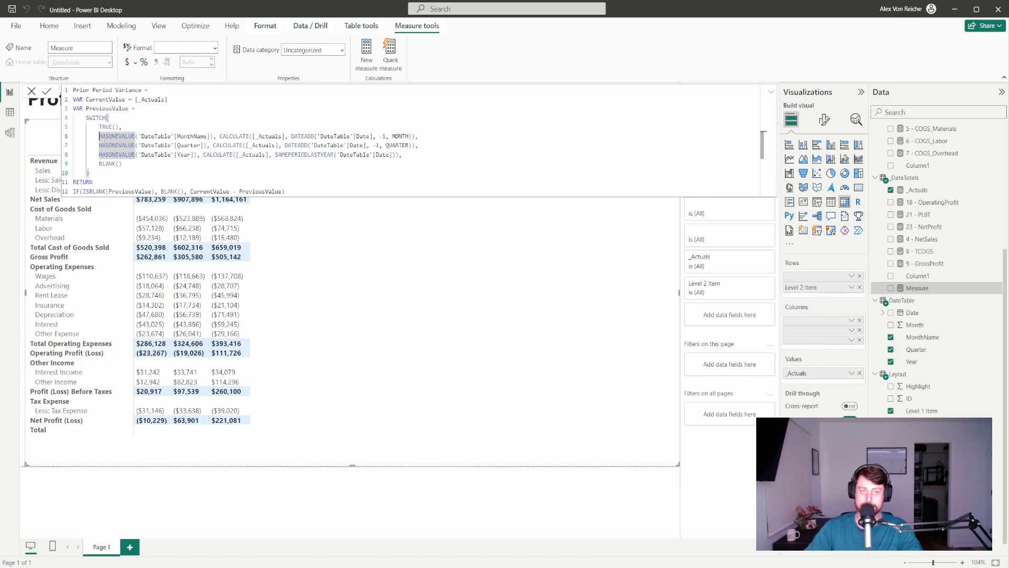
pyautogui.click(143, 137)
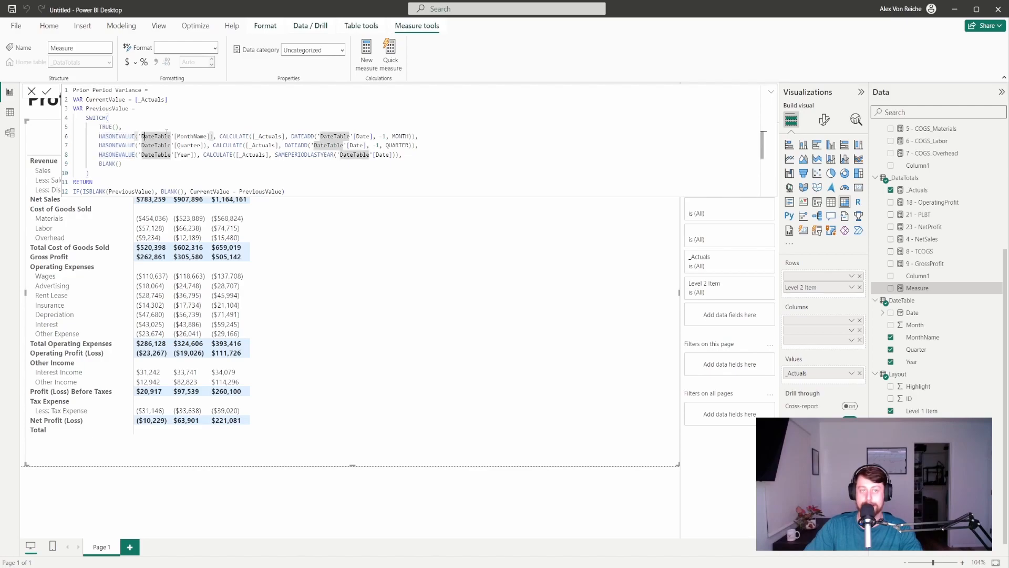
# Examine the DATEADD and SAMEPERIODLASTYEAR calculations and the RETURN expression in the Prior Period Variance formula
pyautogui.moveTo(226, 137); pyautogui.dragTo(361, 137)
pyautogui.click(310, 137)
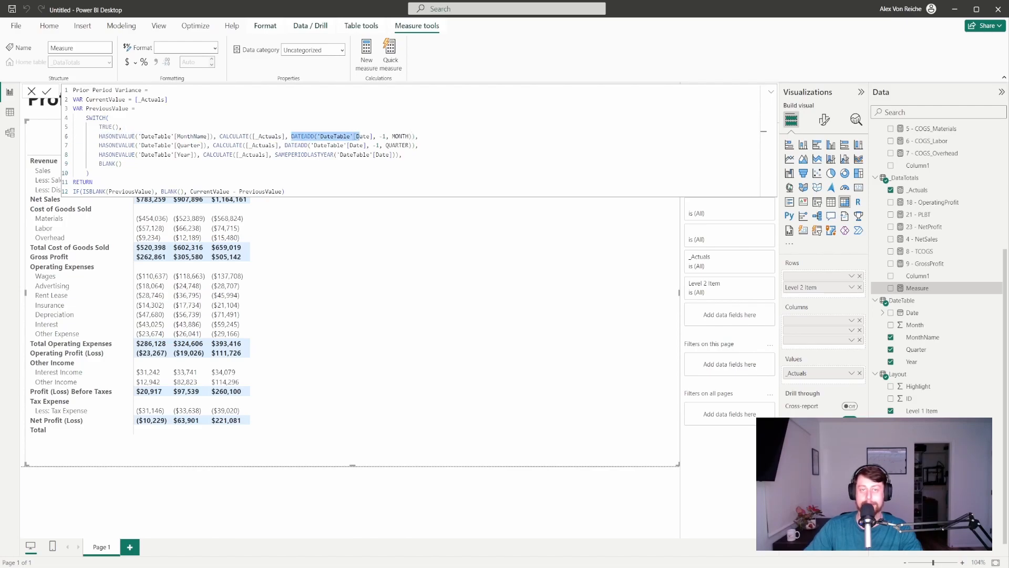
pyautogui.click(385, 137)
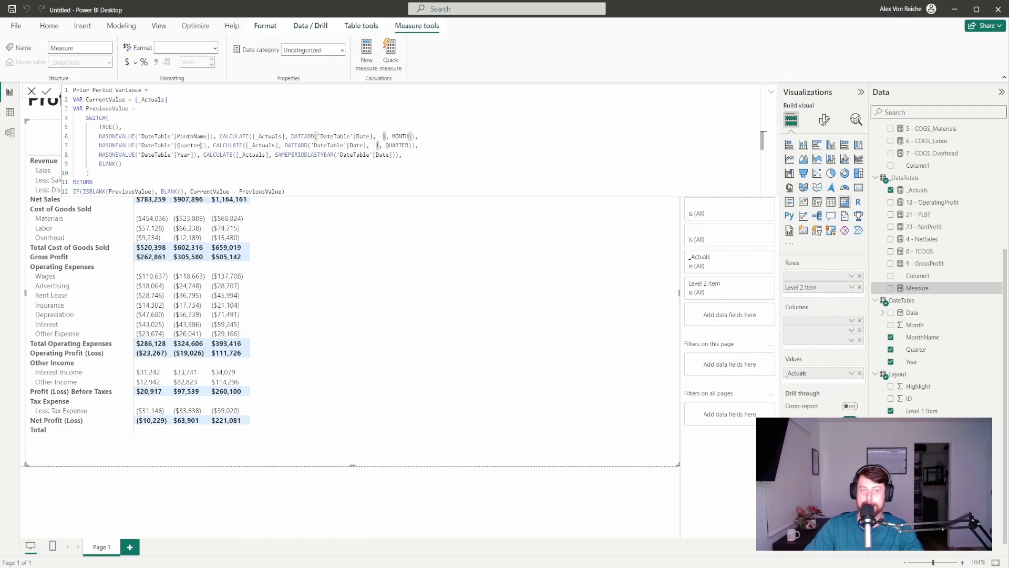
pyautogui.click(304, 165)
pyautogui.moveTo(370, 146); pyautogui.dragTo(379, 146)
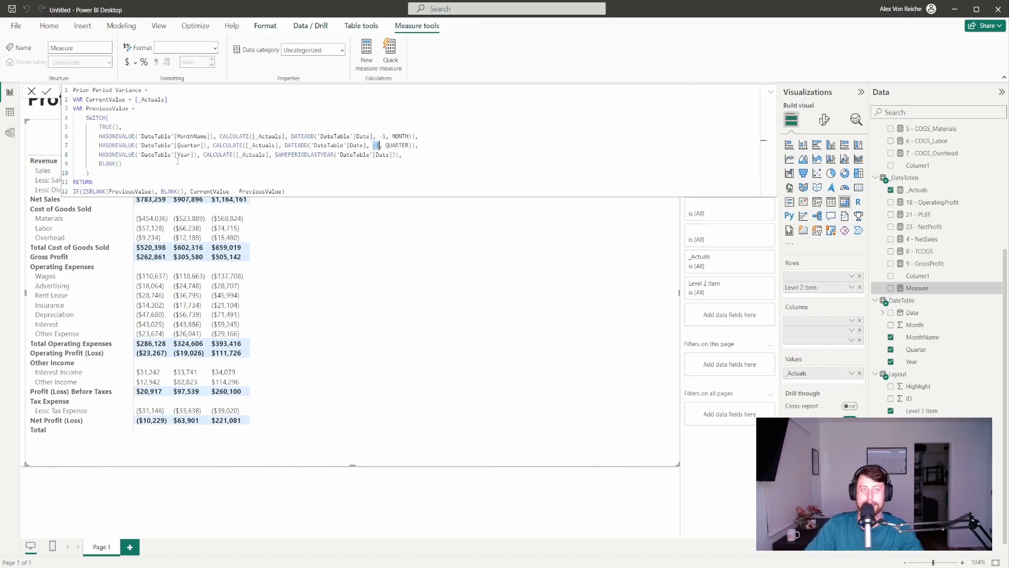
pyautogui.moveTo(275, 154); pyautogui.dragTo(339, 156)
pyautogui.click(329, 156)
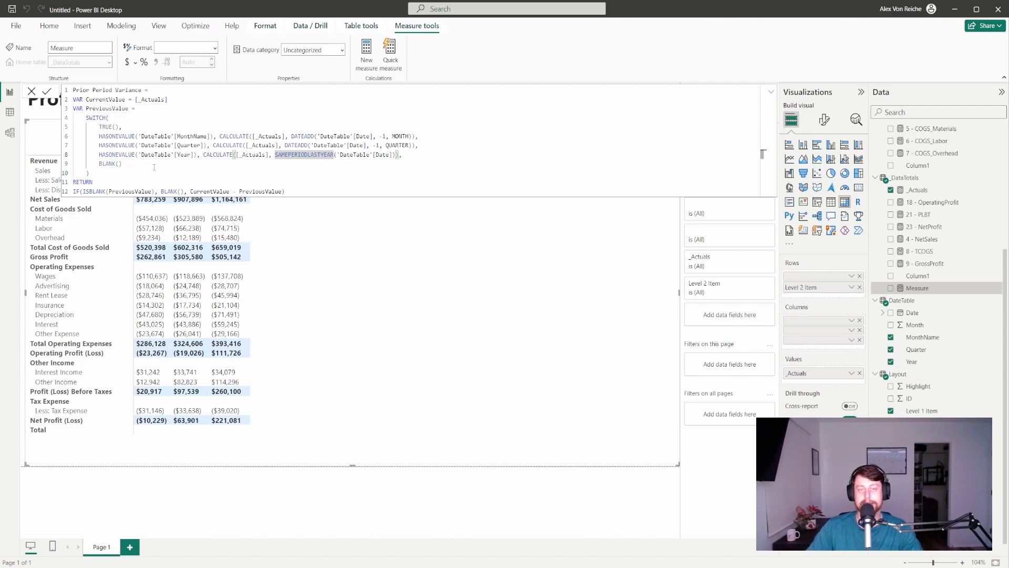
pyautogui.click(102, 181)
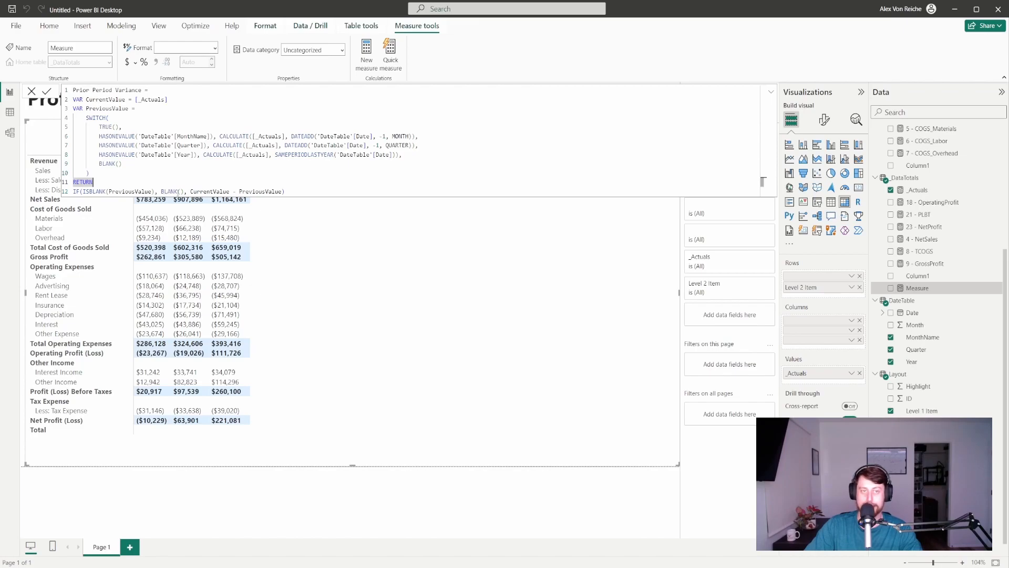
pyautogui.click(207, 191)
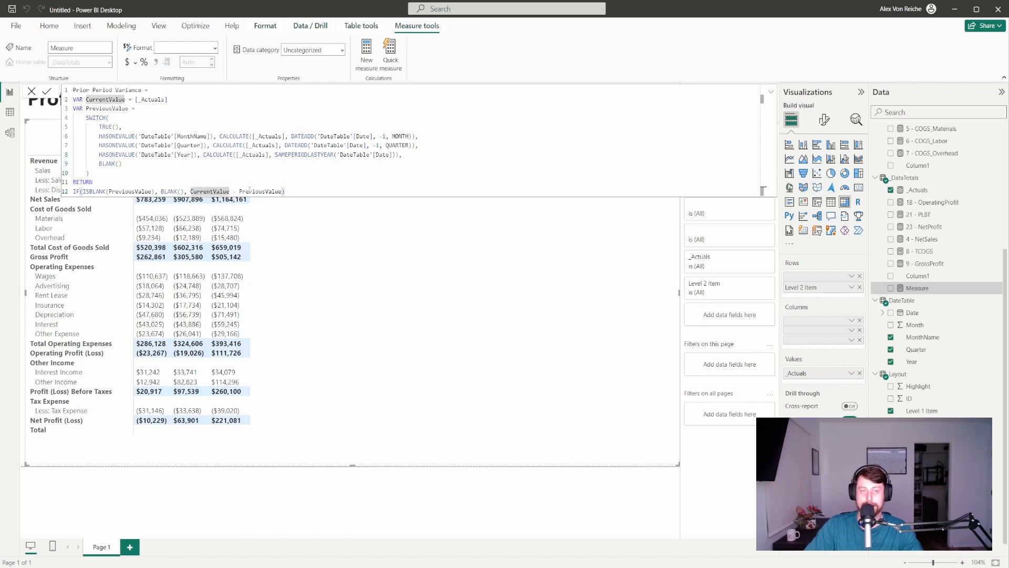
# Commit the Prior Period Variance measure, add it to the matrix values before _Actuals, and collapse the formula editor
pyautogui.click(45, 91)
pyautogui.moveTo(920, 288); pyautogui.dragTo(833, 370)
pyautogui.click(771, 92)
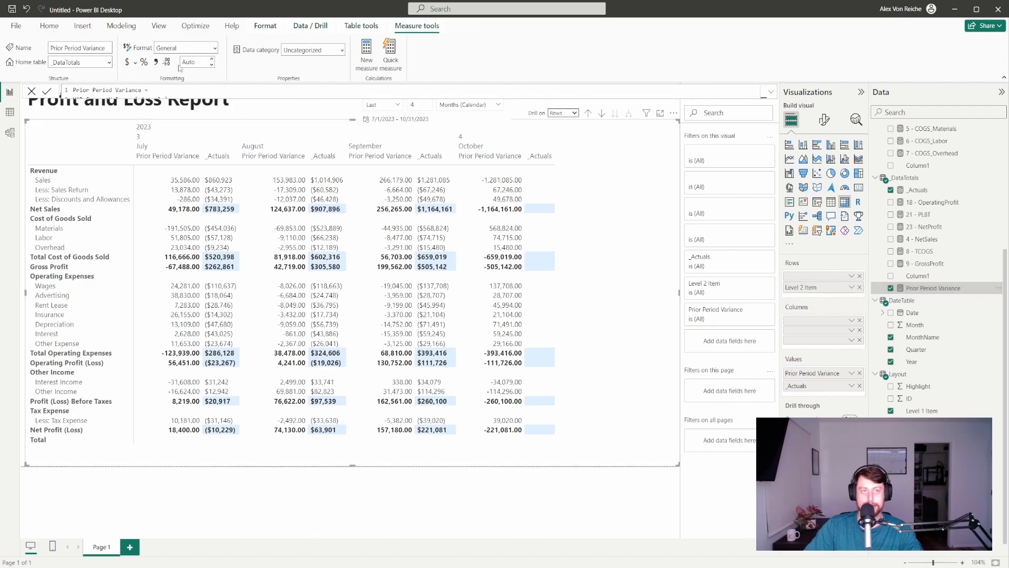
# Format the Prior Period Variance measure as currency with 0 decimal places
pyautogui.click(127, 62)
pyautogui.click(196, 62)
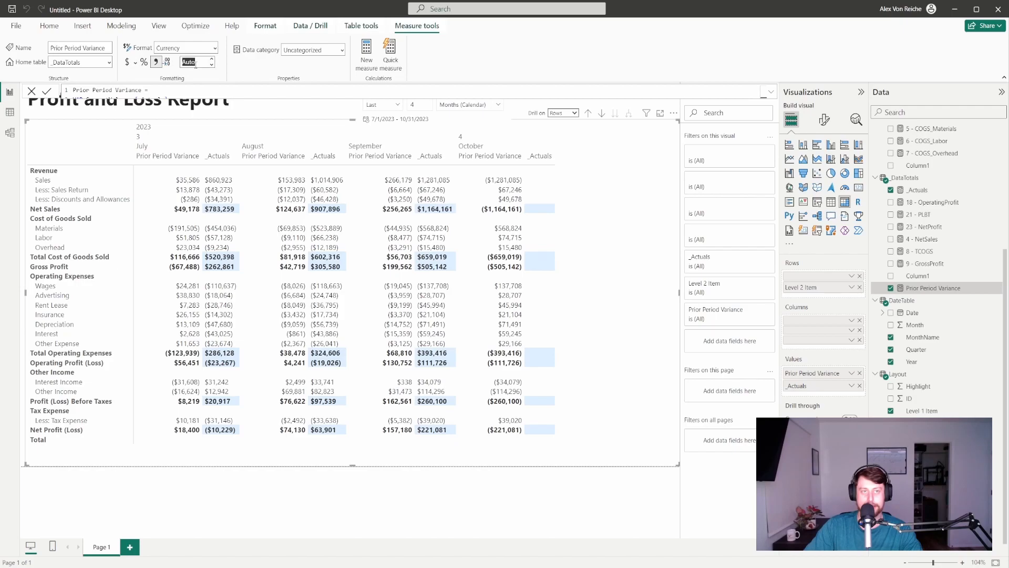
pyautogui.click(196, 62)
pyautogui.press('BackSpace')
pyautogui.press('BackSpace')
pyautogui.press('BackSpace')
pyautogui.press('BackSpace')
pyautogui.write('0')
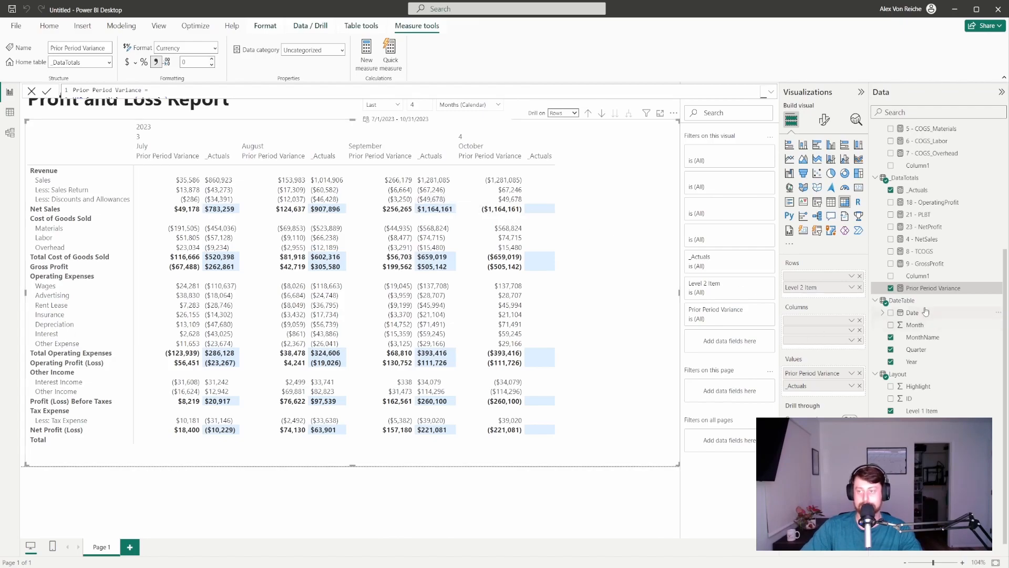
# Duplicate the full Prior Period Variance formula into a new measure in the _DataTotals table
pyautogui.click(771, 92)
pyautogui.moveTo(303, 188); pyautogui.dragTo(74, 89)
pyautogui.hotkey('ctrl', 'c')
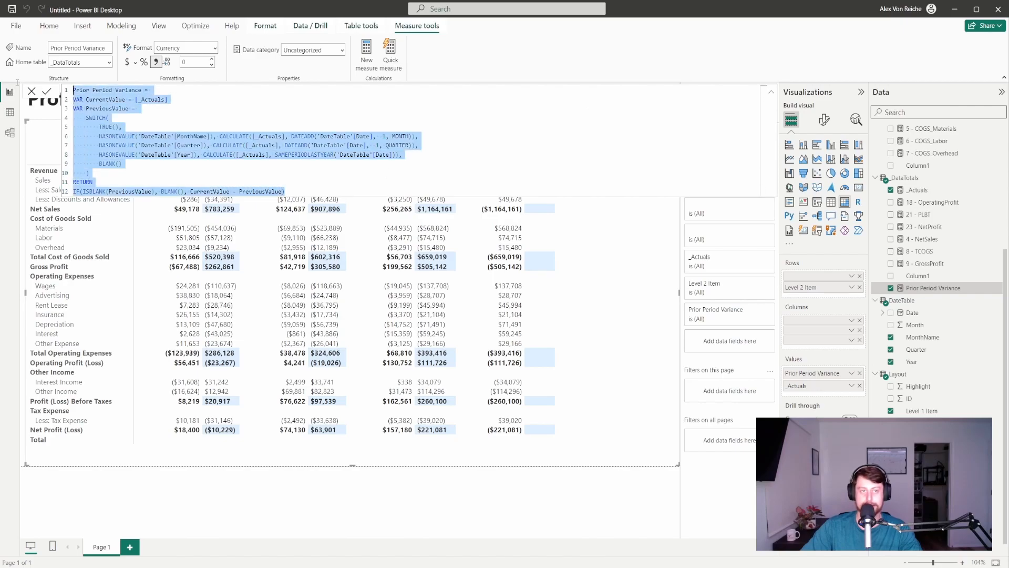
pyautogui.click(48, 94)
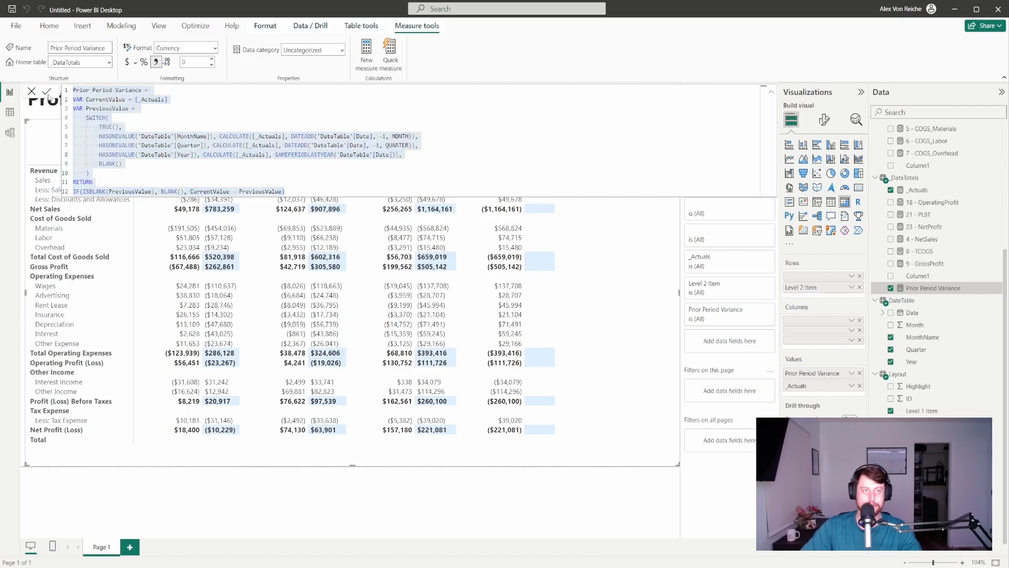
pyautogui.click(909, 180)
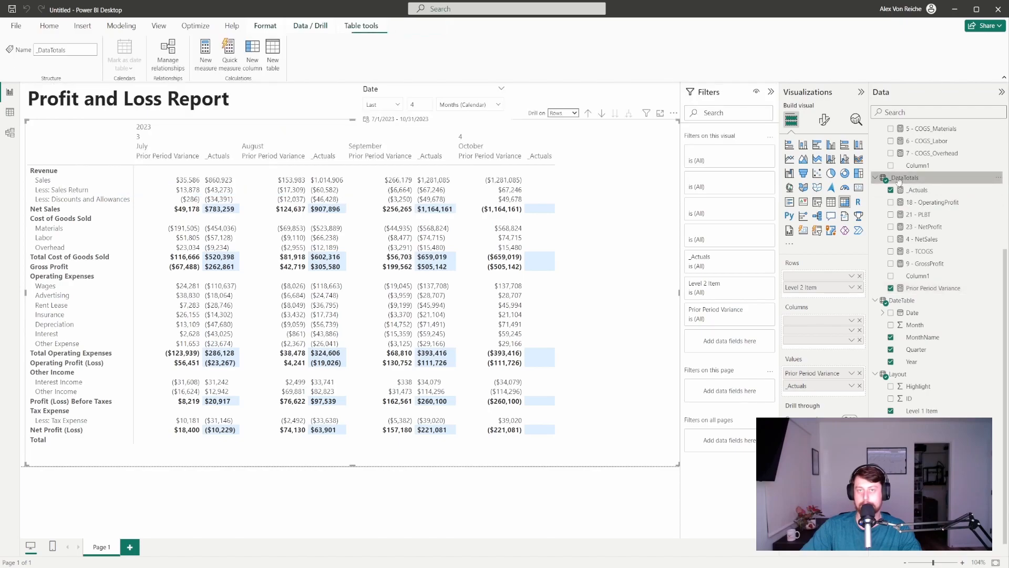
pyautogui.click(206, 52)
pyautogui.hotkey('ctrl', 'v')
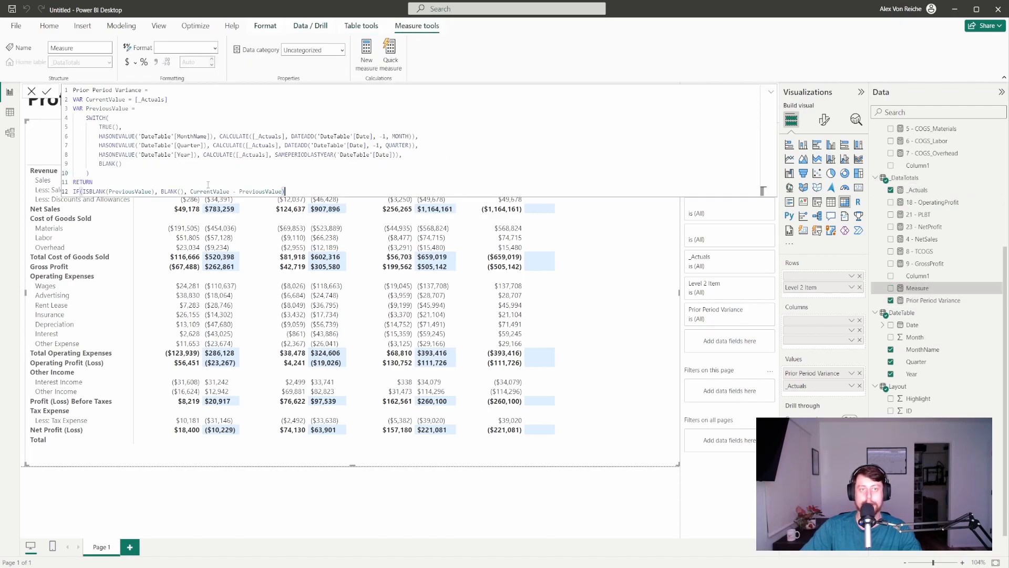
# Change the new measure's final IF result to [Prior Period Variance] / PreviousValue
pyautogui.moveTo(191, 191); pyautogui.dragTo(237, 192)
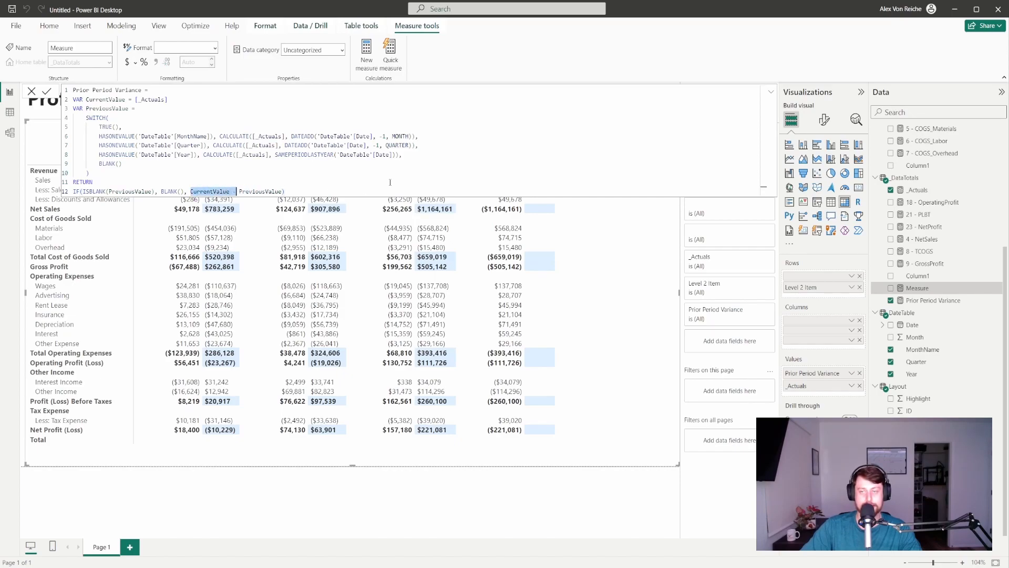
pyautogui.write('[Prior Period Variance]')
pyautogui.press('Tab')
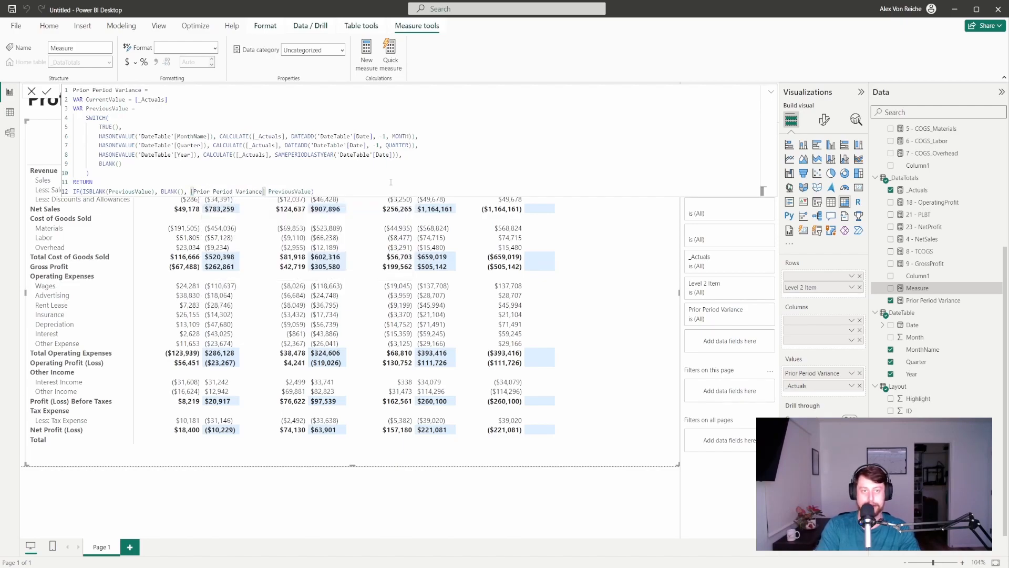
pyautogui.write('/')
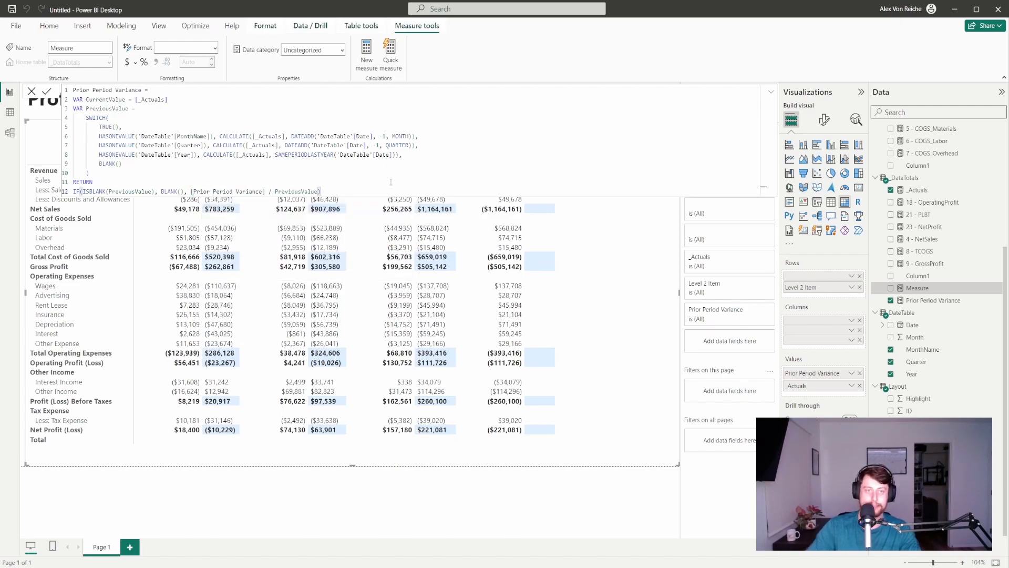
# Name the new measure Prior Period % Change and commit its formula
pyautogui.doubleClick(126, 90)
pyautogui.write('%')
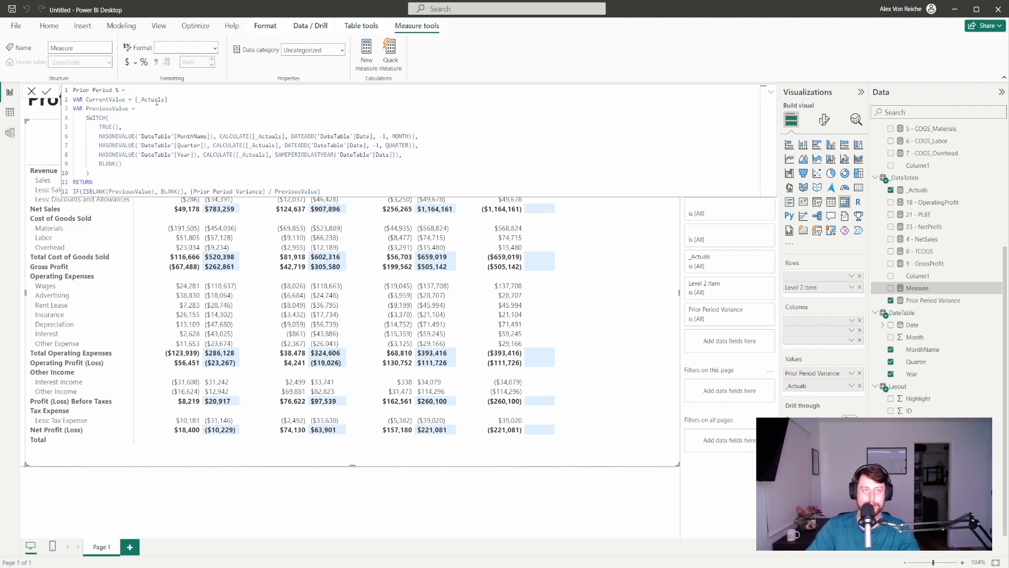
pyautogui.write(' Change')
pyautogui.click(47, 92)
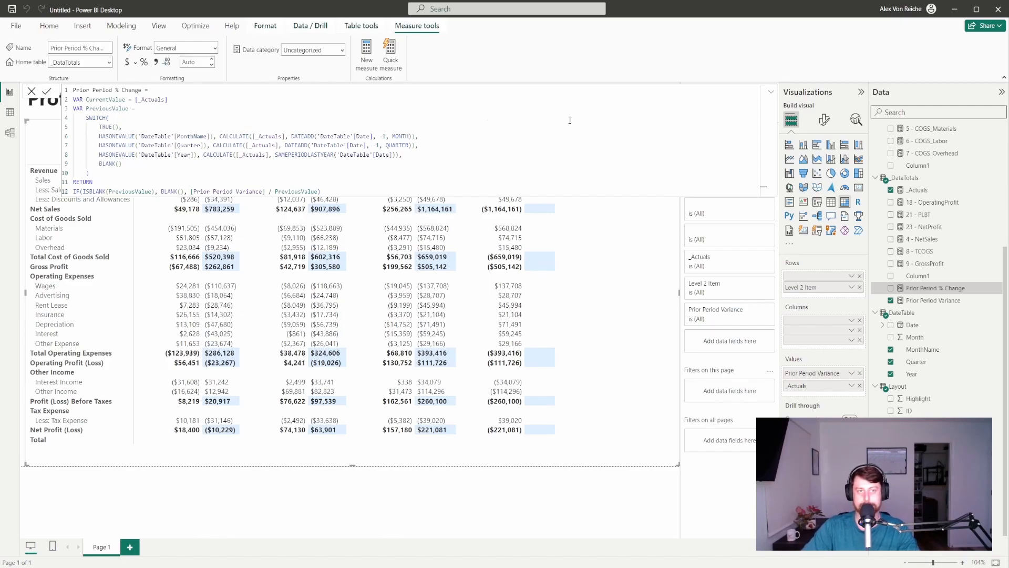
# Collapse the formula editor and add Prior Period % Change to the matrix values between Prior Period Variance and _Actuals
pyautogui.click(771, 93)
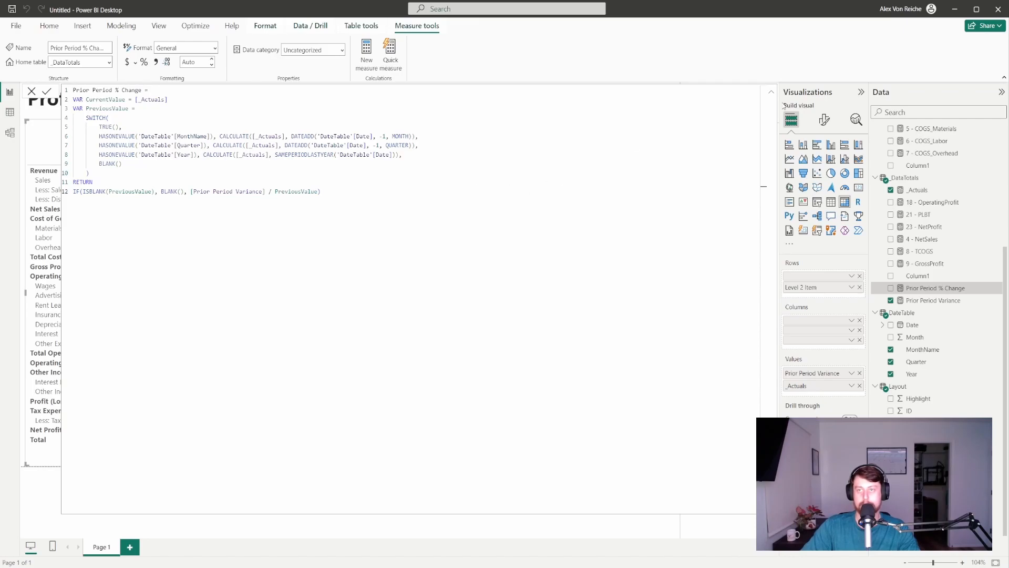
pyautogui.click(771, 92)
pyautogui.moveTo(930, 288); pyautogui.dragTo(831, 381)
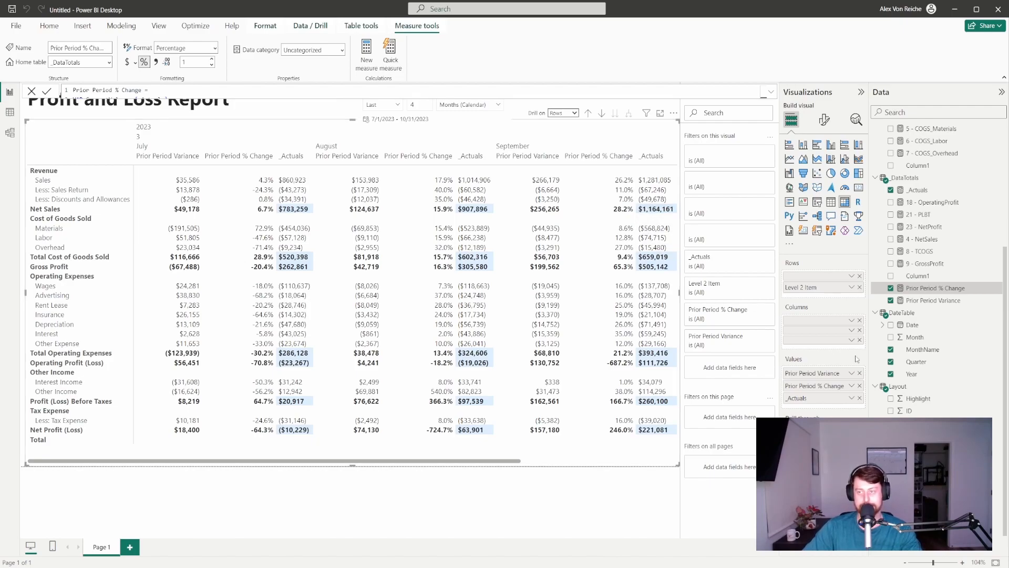
# Turn on rules-based background color for the Prior Period Variance series, applied to values and totals
pyautogui.click(825, 120)
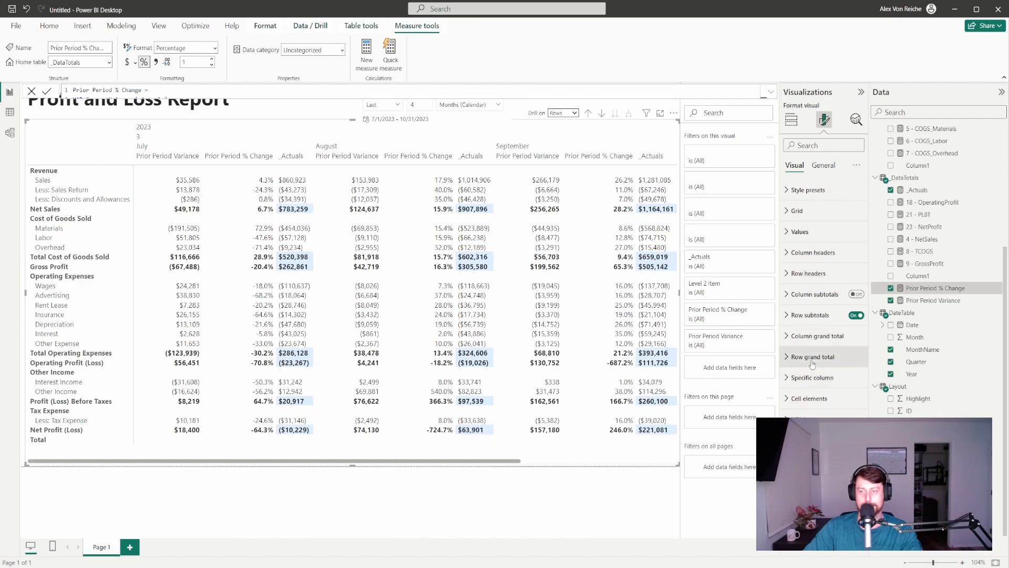
pyautogui.click(831, 399)
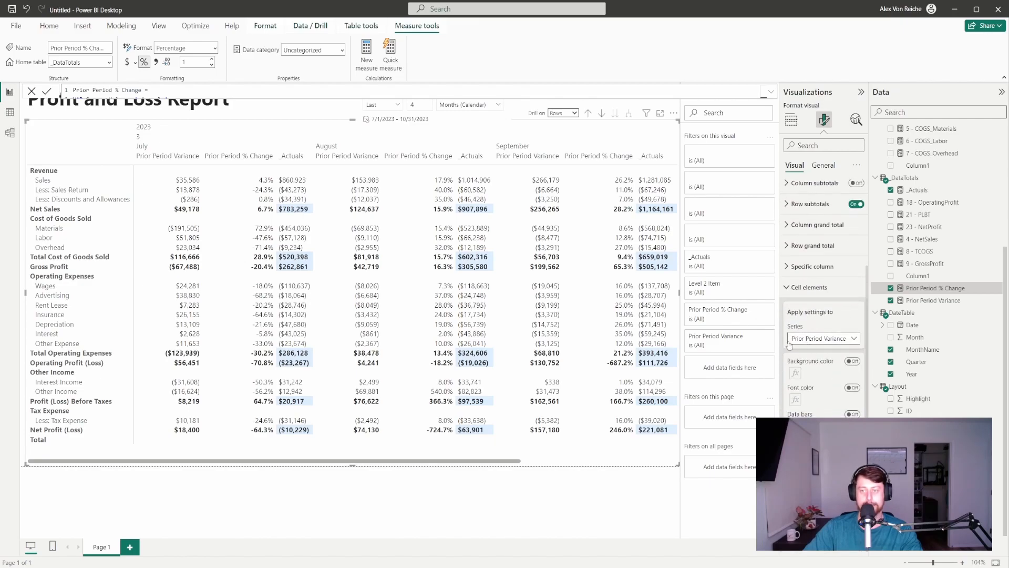
pyautogui.click(852, 362)
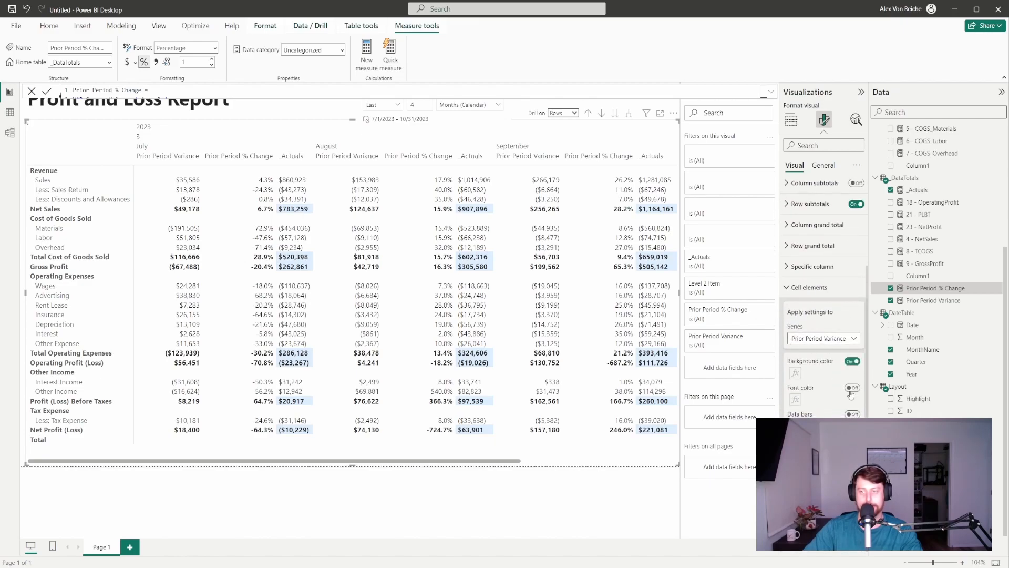
pyautogui.click(796, 374)
pyautogui.click(363, 173)
pyautogui.click(357, 204)
pyautogui.click(483, 174)
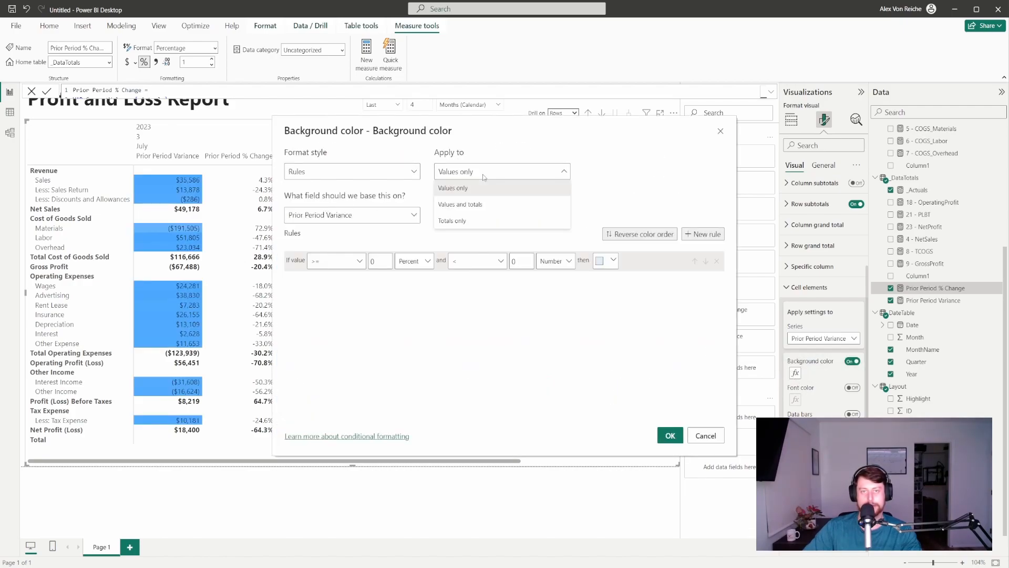
pyautogui.click(471, 205)
pyautogui.click(411, 218)
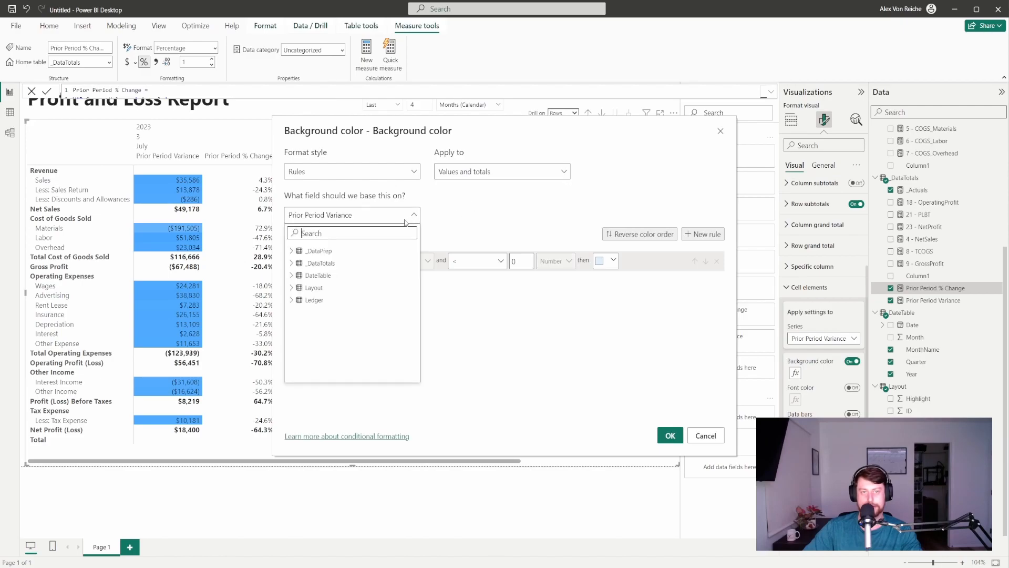
pyautogui.click(292, 288)
pyautogui.click(314, 300)
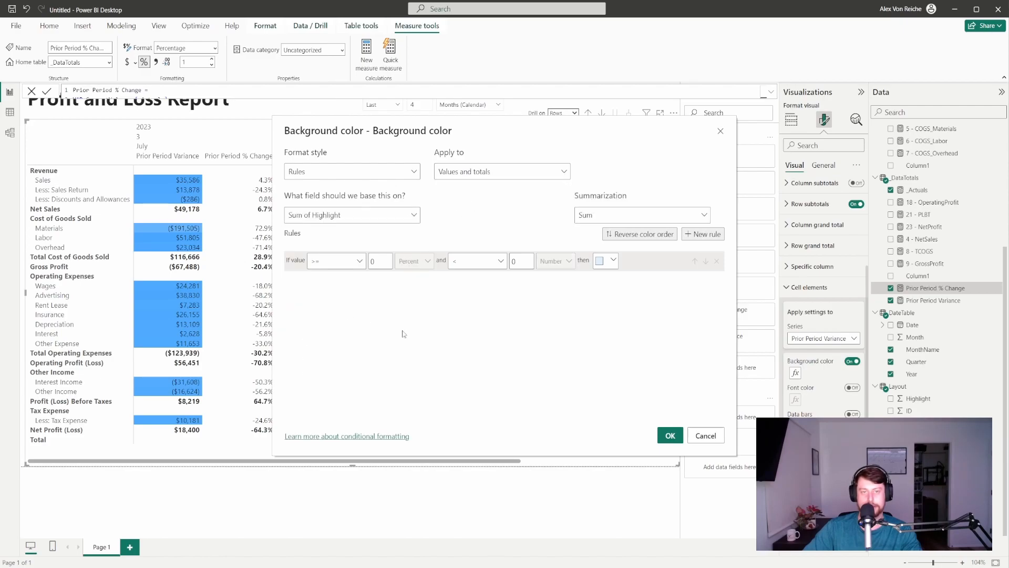
pyautogui.click(614, 228)
pyautogui.click(596, 278)
pyautogui.click(355, 261)
pyautogui.click(340, 311)
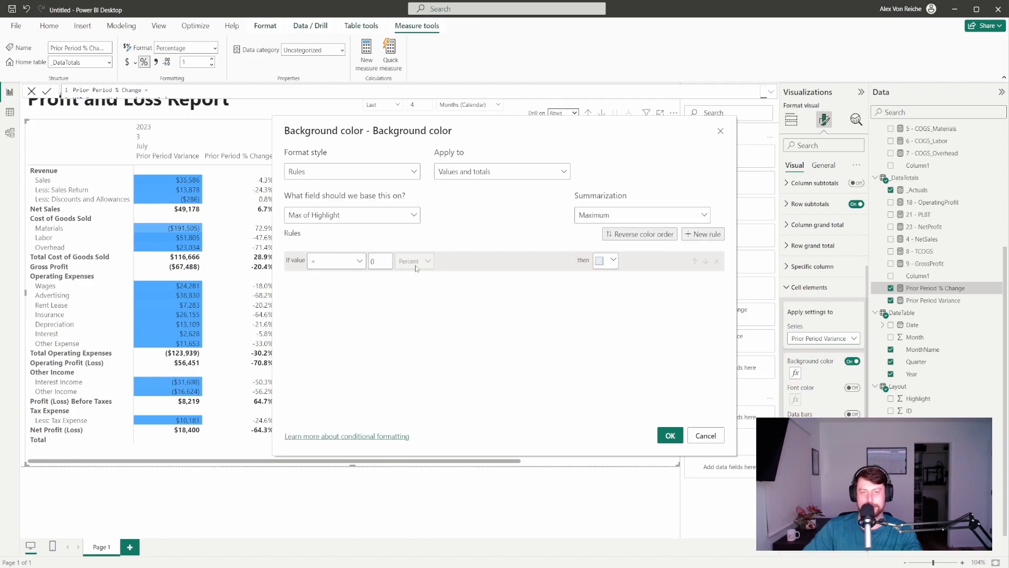
pyautogui.click(404, 163)
pyautogui.click(349, 230)
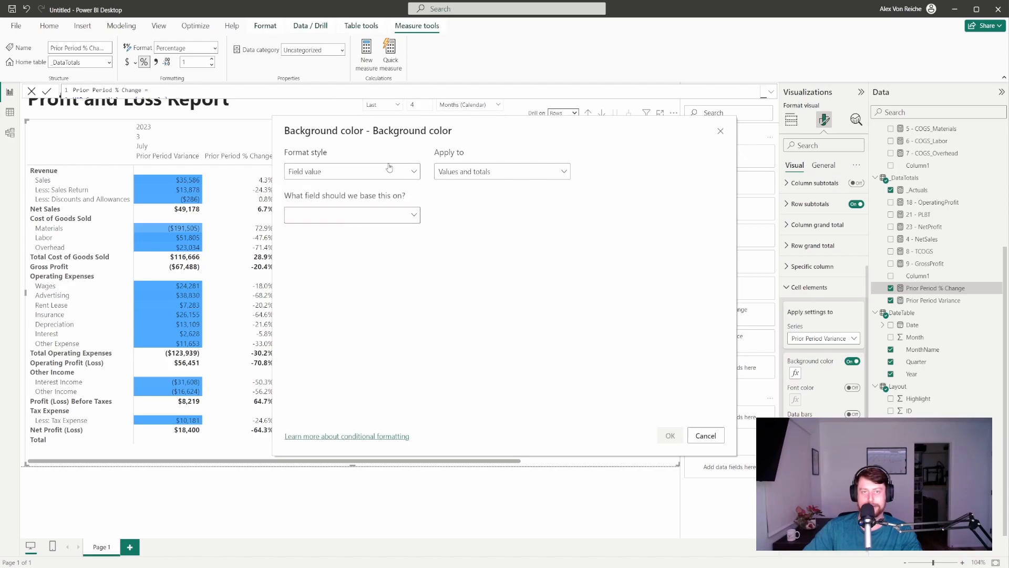
pyautogui.click(389, 168)
pyautogui.click(361, 207)
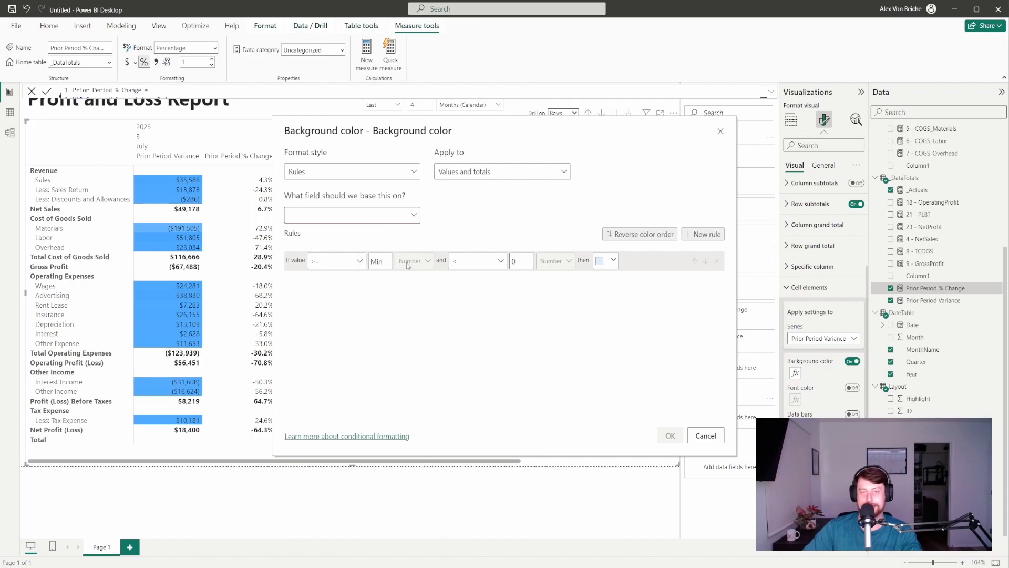
# Base the Prior Period Variance background color on the maximum of Layout's Highlight field, with a rule for values equal to 1, and apply it
pyautogui.click(397, 214)
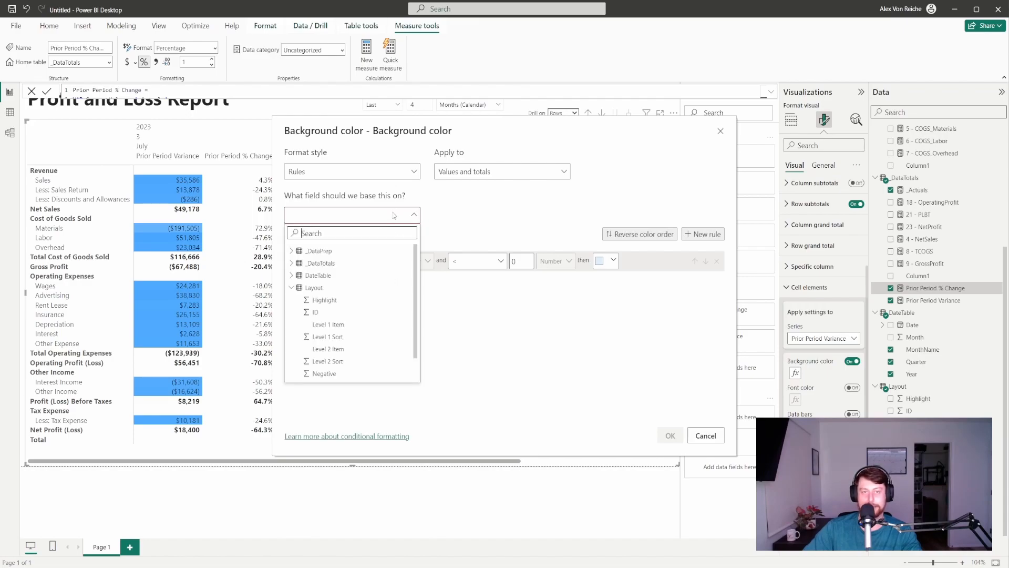
pyautogui.click(335, 300)
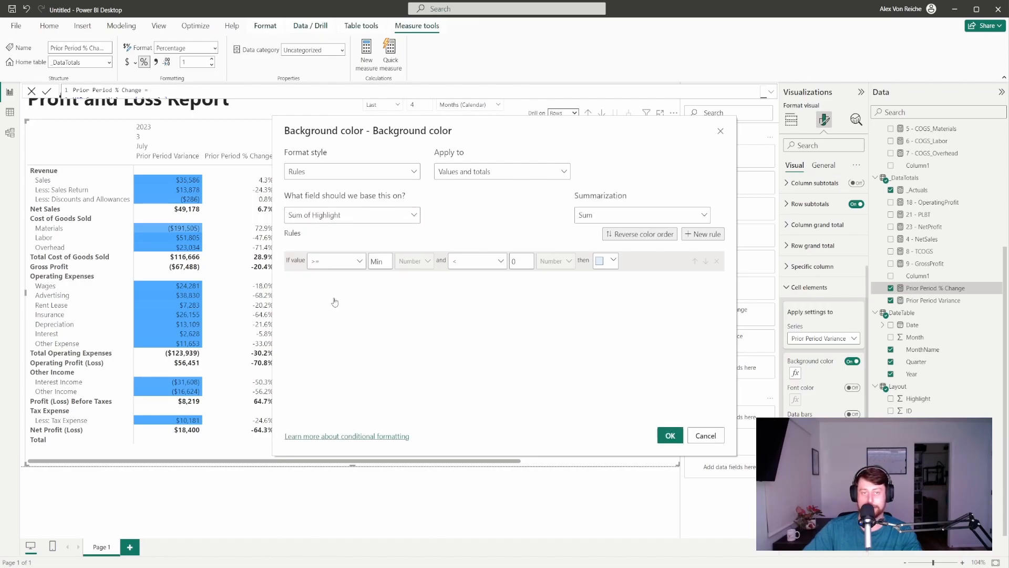
pyautogui.click(600, 218)
pyautogui.click(594, 281)
pyautogui.click(345, 266)
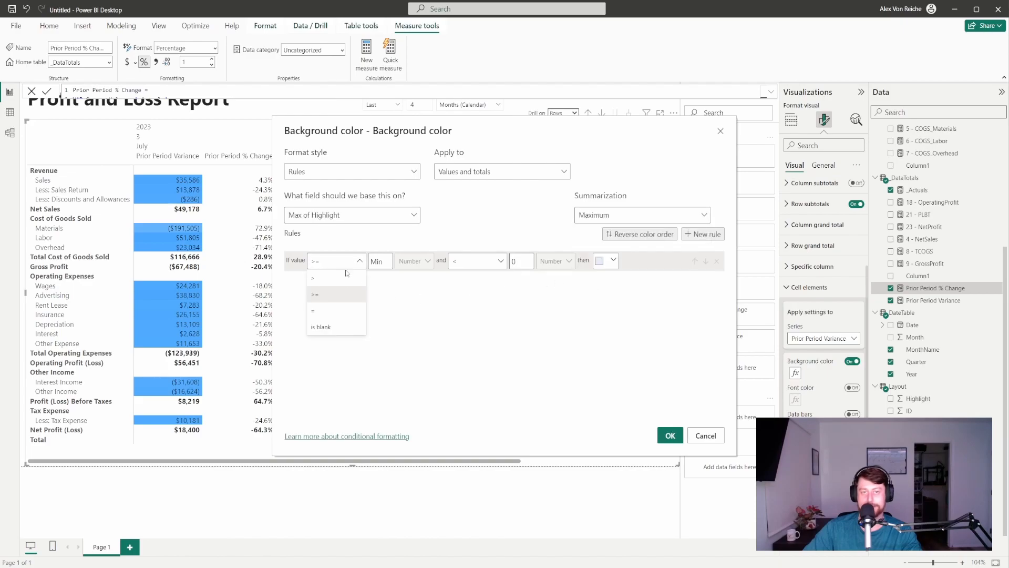
pyautogui.click(322, 311)
pyautogui.click(390, 261)
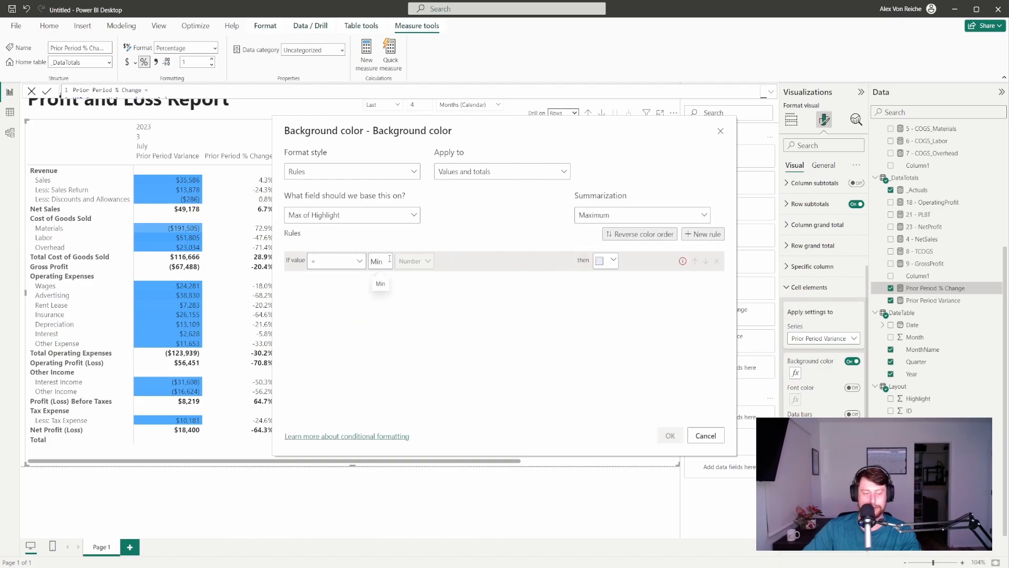
pyautogui.write('1')
pyautogui.click(669, 435)
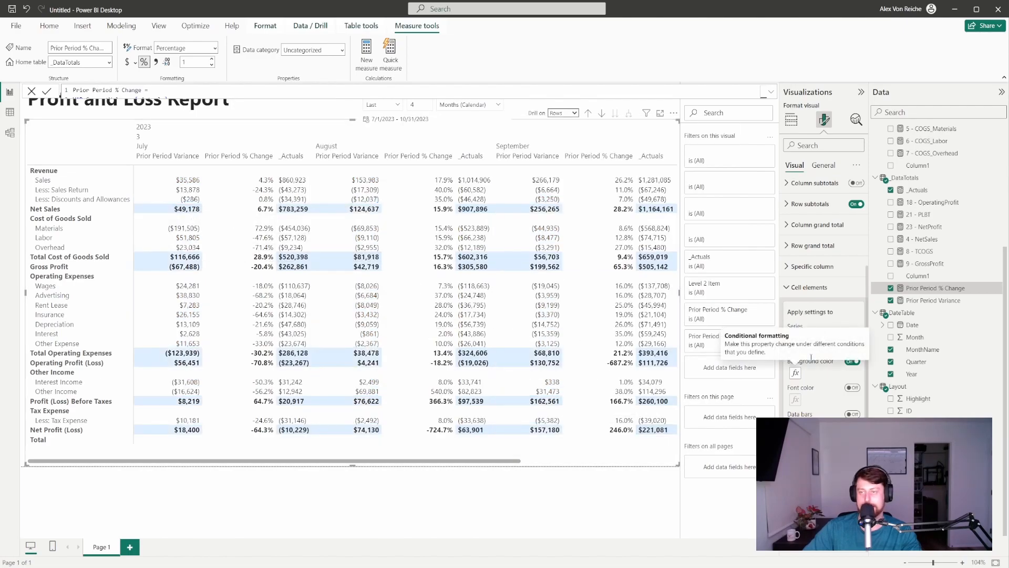
# Turn on rules-based background color for the Prior Period % Change series, applied to values and totals
pyautogui.click(830, 341)
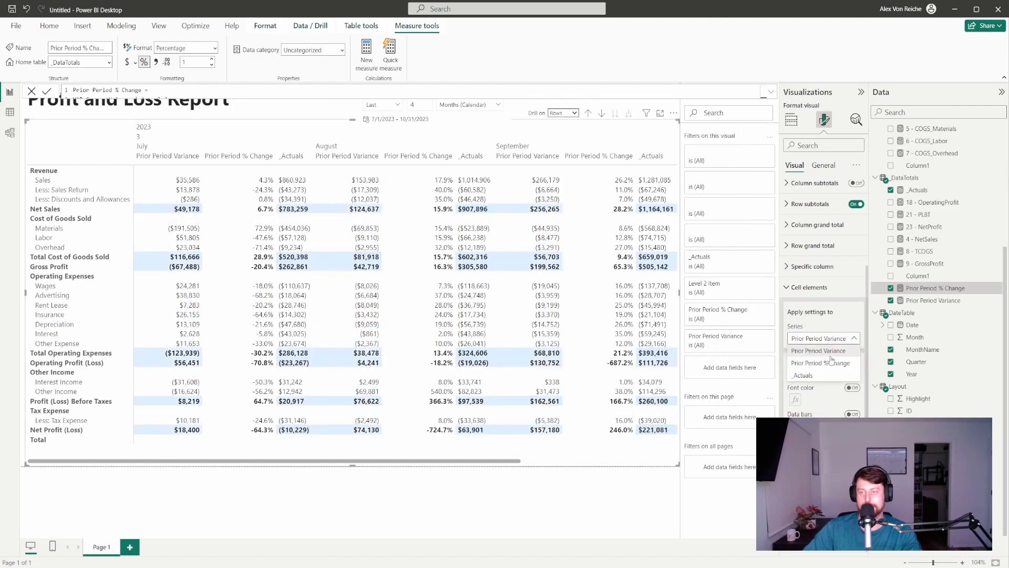
pyautogui.click(834, 362)
pyautogui.click(853, 362)
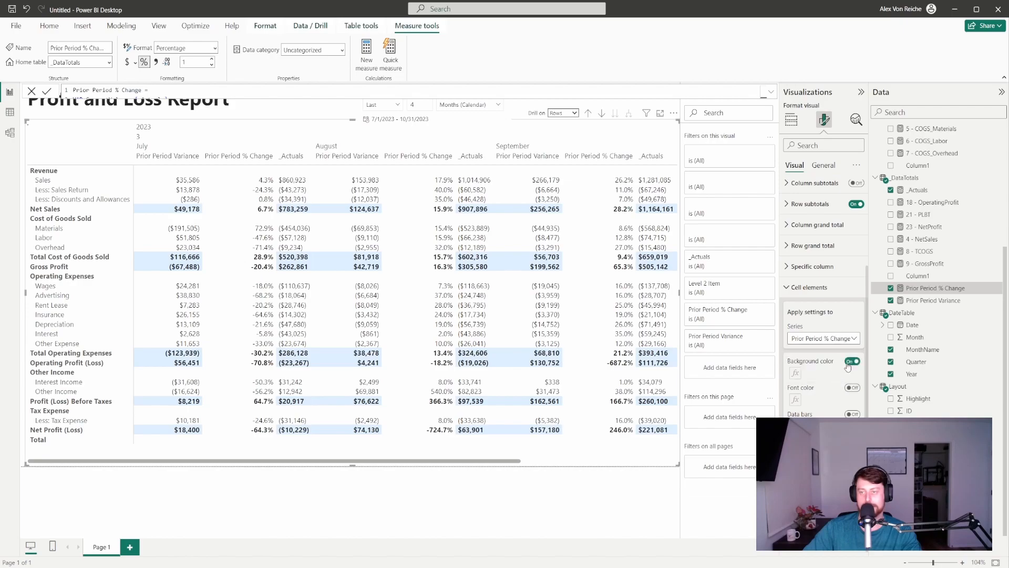
pyautogui.click(795, 373)
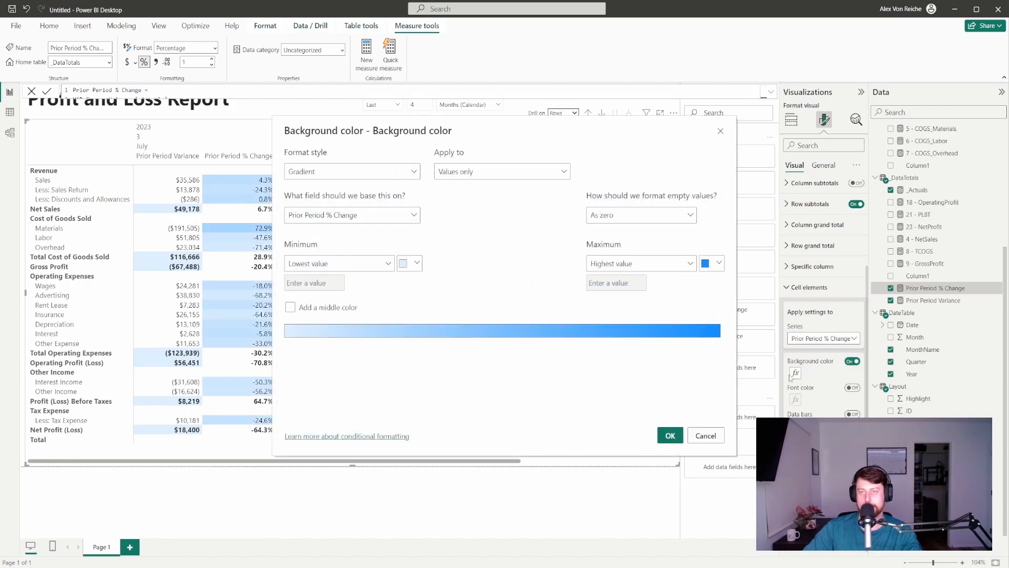
pyautogui.click(387, 173)
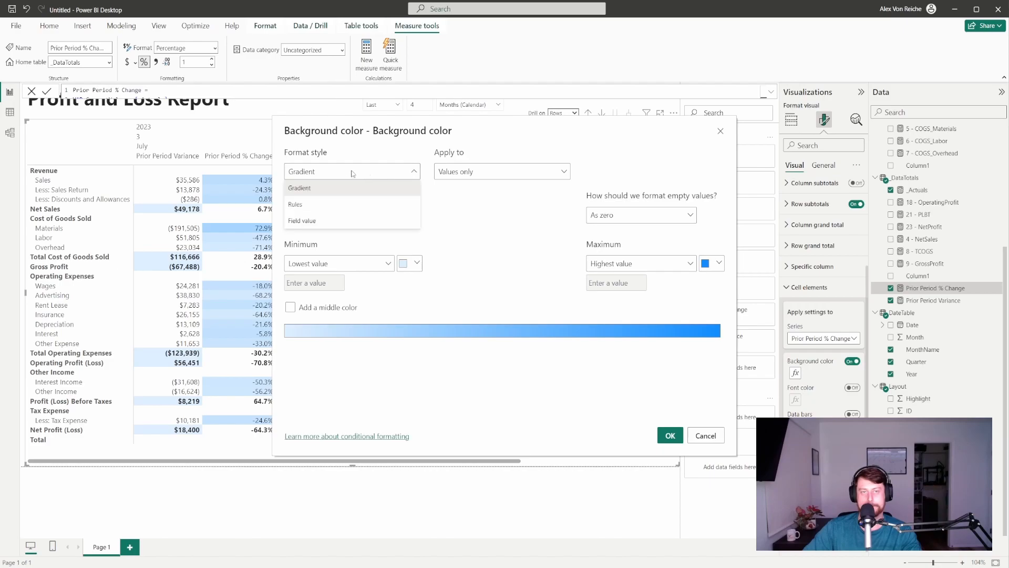
pyautogui.click(310, 204)
pyautogui.click(502, 173)
pyautogui.click(473, 204)
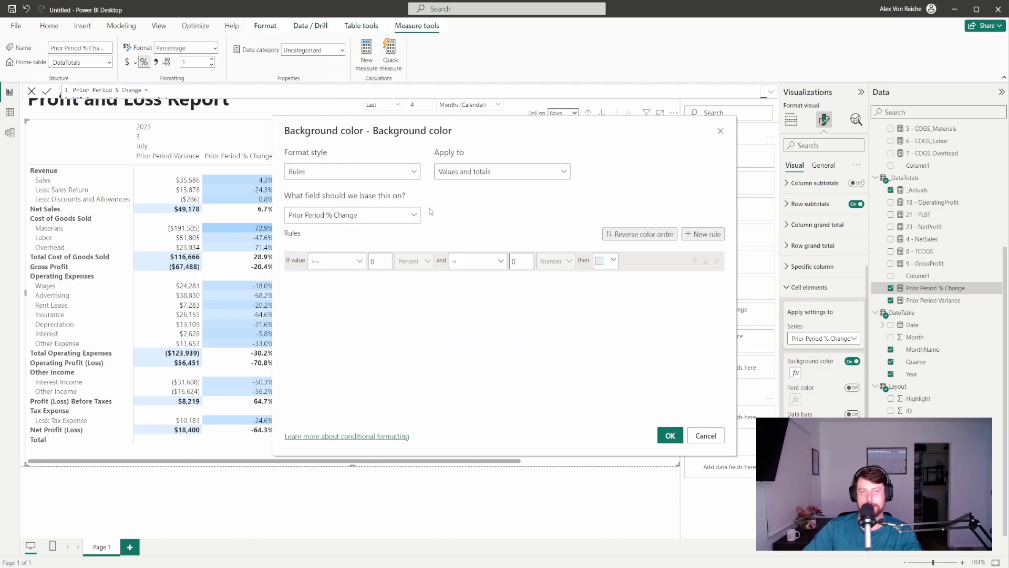
pyautogui.click(385, 218)
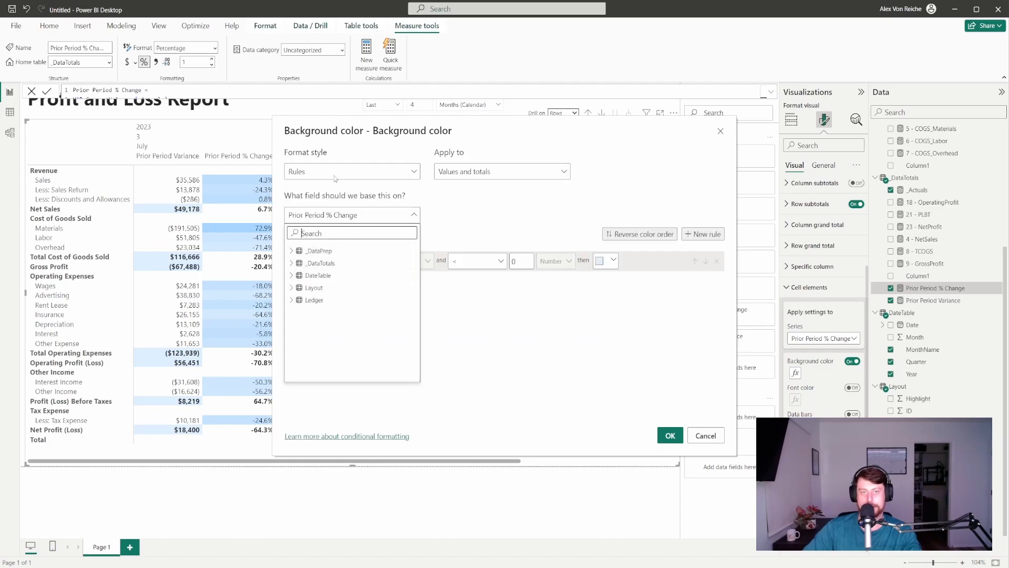
pyautogui.click(335, 182)
pyautogui.click(334, 177)
pyautogui.click(327, 219)
pyautogui.click(334, 171)
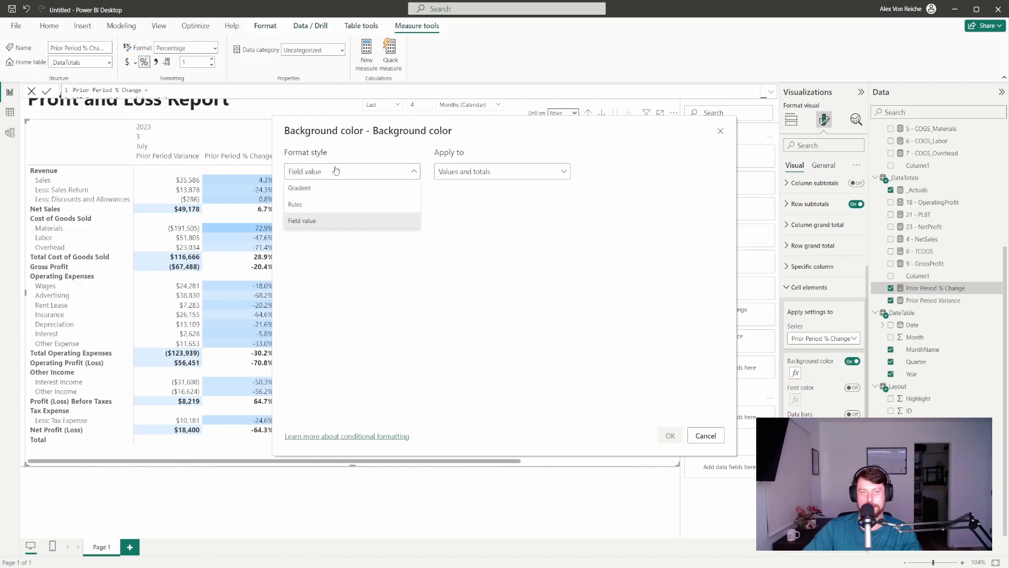
pyautogui.click(322, 204)
# Base the Prior Period % Change background color on the maximum of Layout's Highlight field, with a rule for values equal to 1, and apply it
pyautogui.click(336, 214)
pyautogui.click(310, 287)
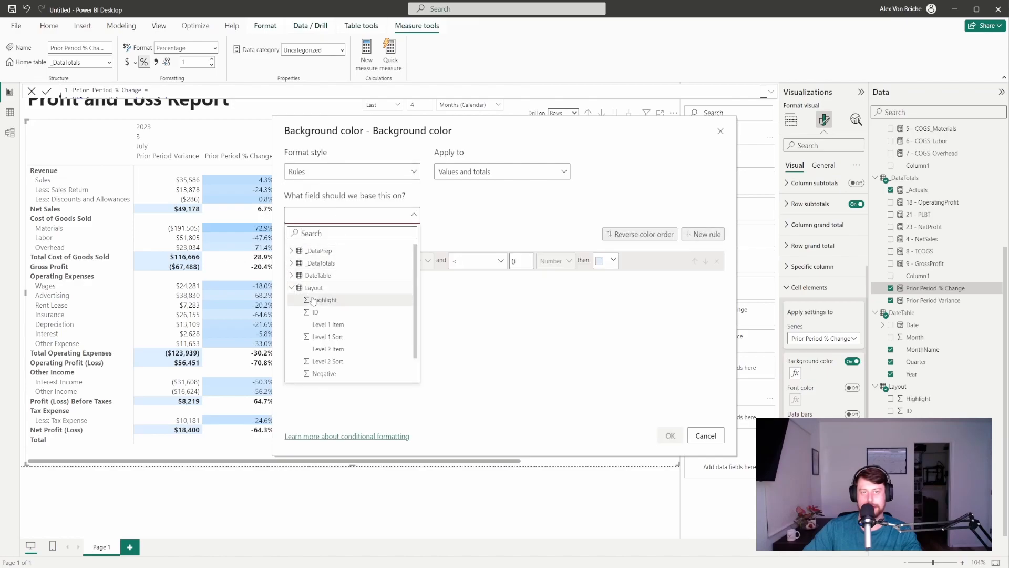
pyautogui.click(315, 300)
pyautogui.click(607, 223)
pyautogui.click(604, 281)
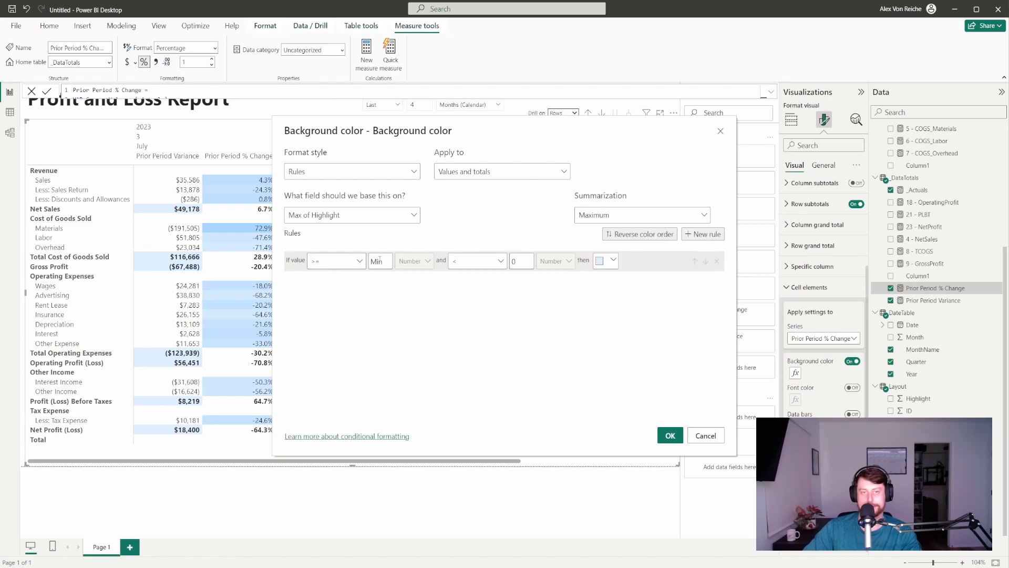
pyautogui.click(337, 260)
pyautogui.click(336, 310)
pyautogui.click(380, 261)
pyautogui.write('1')
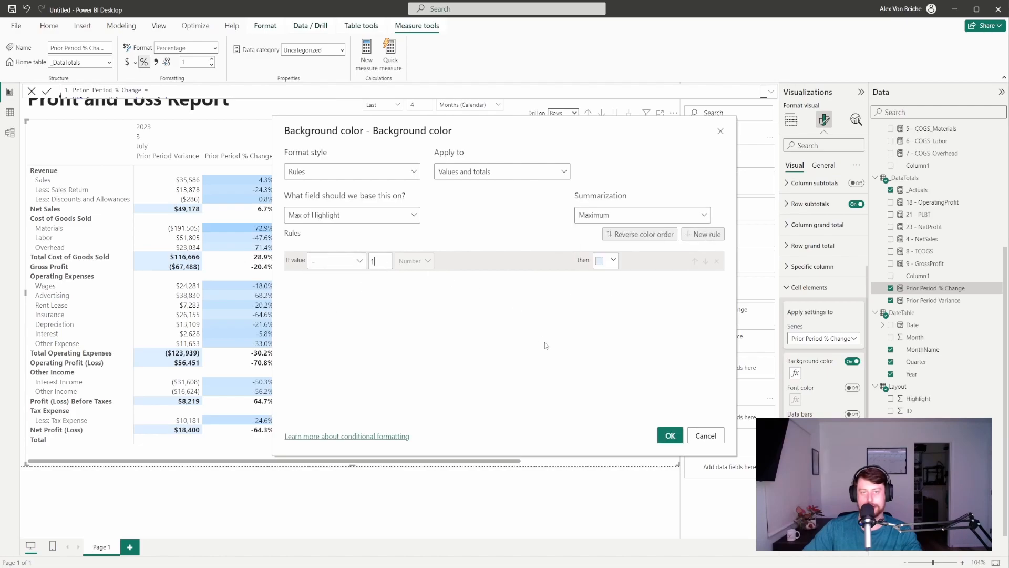
pyautogui.click(661, 432)
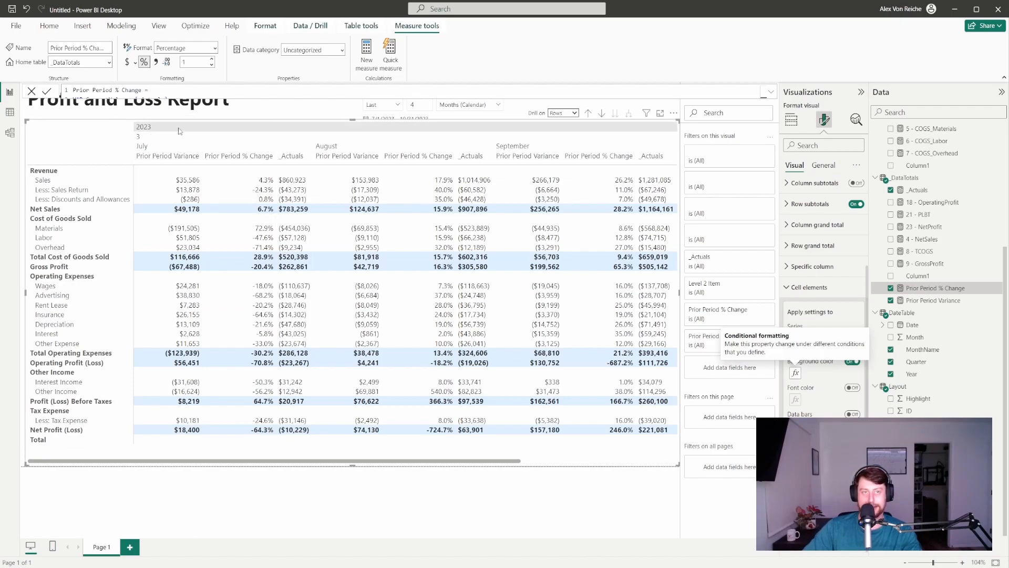
# Center-align the matrix's column headers
pyautogui.scroll(5, 853, 341)
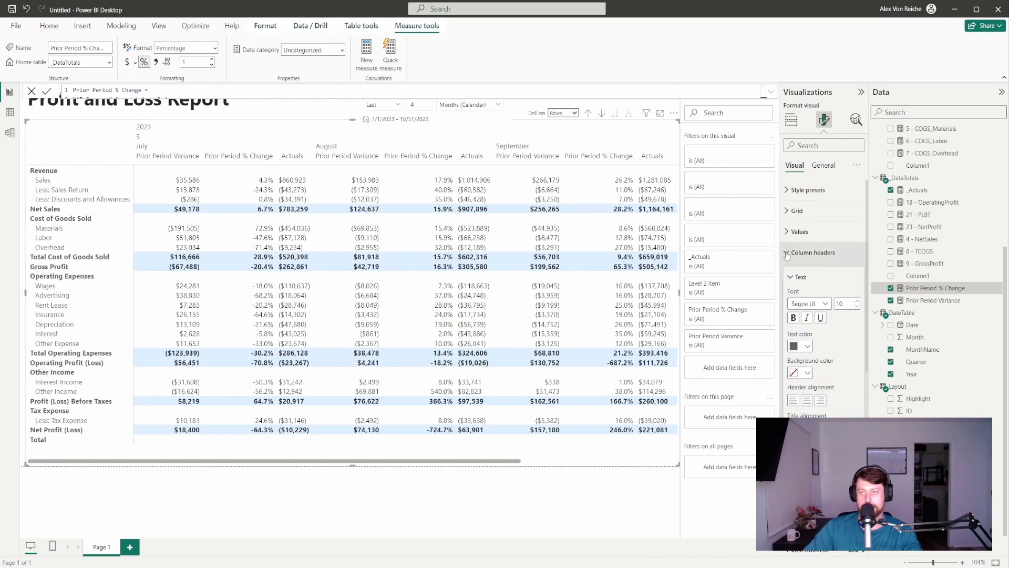
pyautogui.click(806, 400)
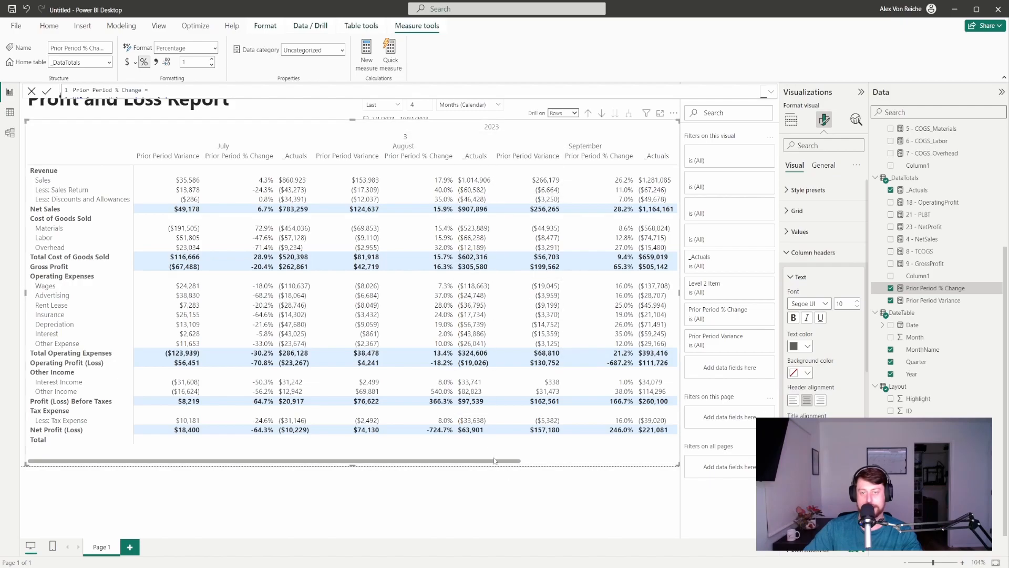
pyautogui.moveTo(496, 462); pyautogui.dragTo(418, 450)
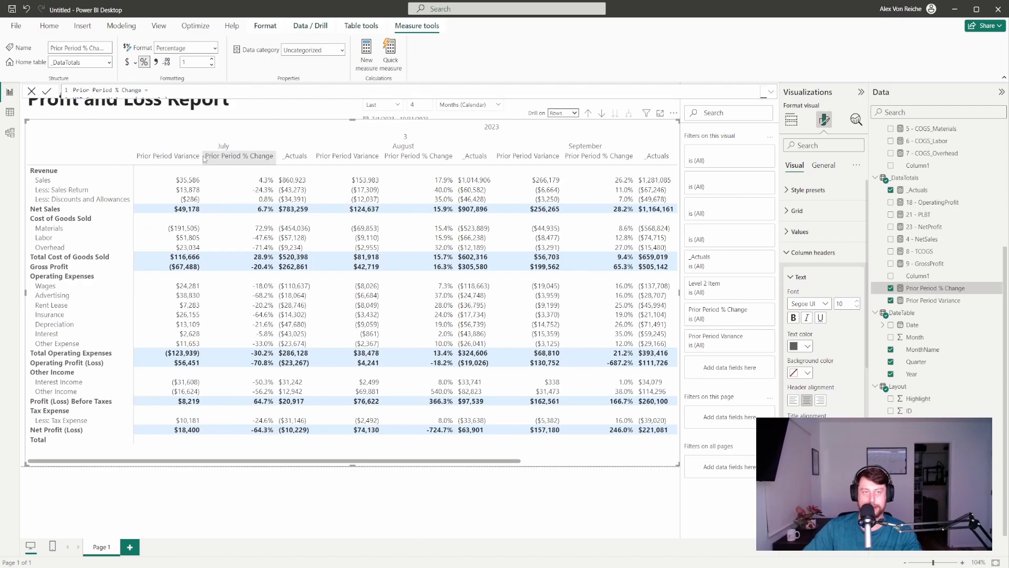
# Narrow the matrix's Prior Period Variance and Prior Period % Change columns so their headers wrap, and rename the _Actuals value to Actuals
pyautogui.moveTo(202, 158); pyautogui.dragTo(177, 159)
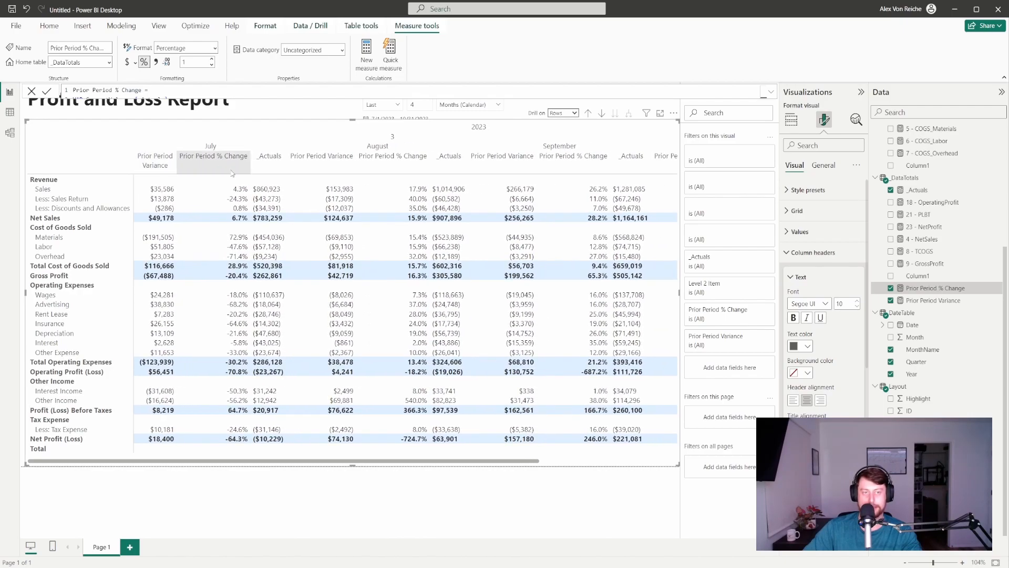
pyautogui.moveTo(248, 162); pyautogui.dragTo(223, 162)
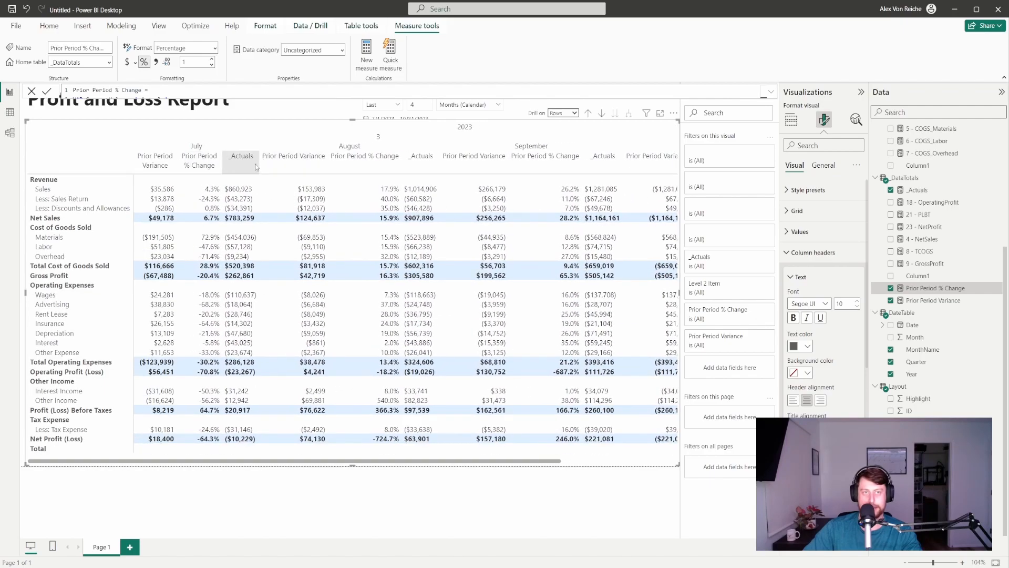
pyautogui.click(256, 166)
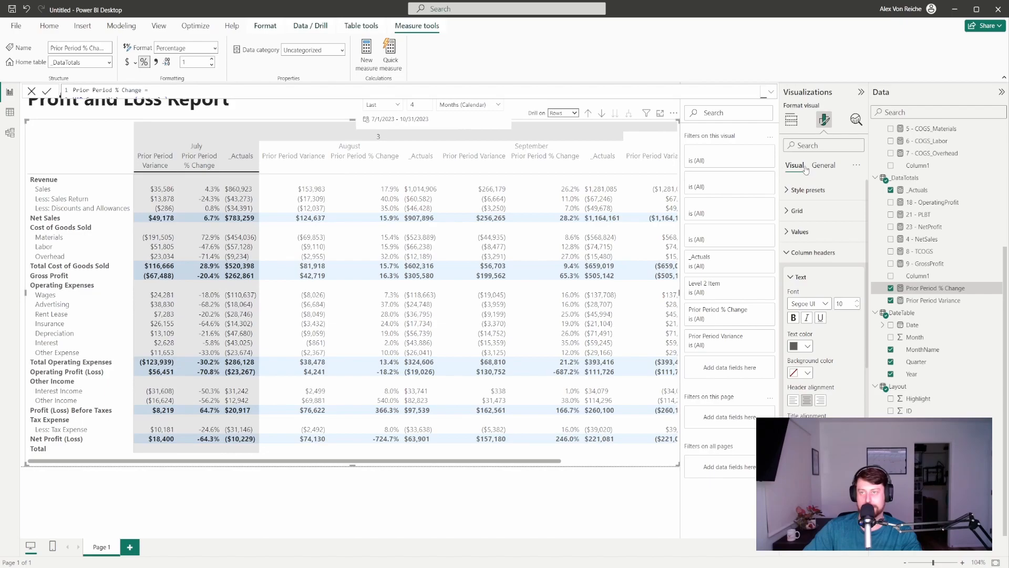
pyautogui.click(791, 120)
pyautogui.moveTo(797, 398)
pyautogui.mouseDown()
pyautogui.moveTo(784, 402)
pyautogui.moveTo(815, 394)
pyautogui.mouseUp()
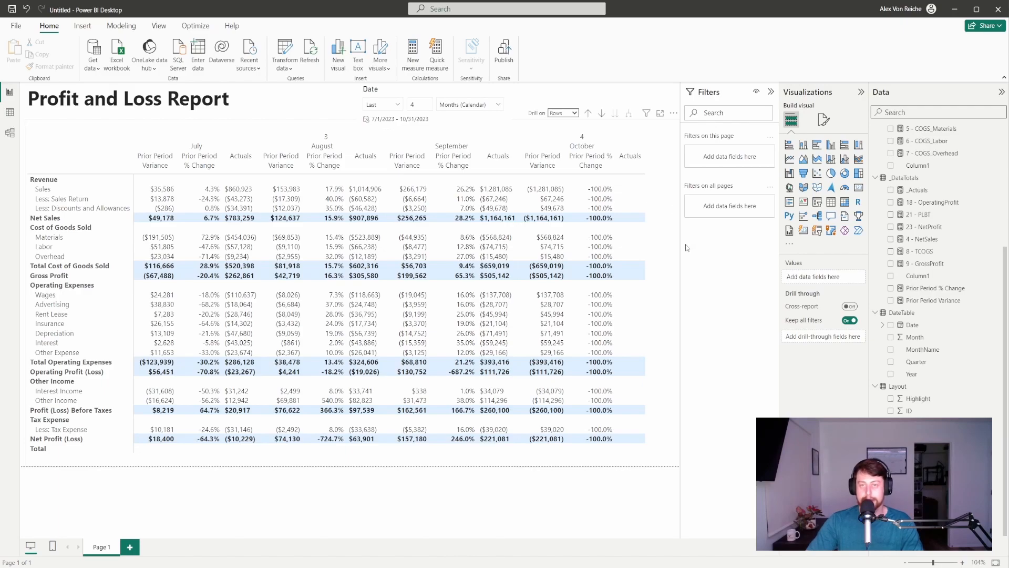
# Switch to the P&L Template.xlsx workbook in Excel and copy the October ledger rows A2:D31 from the new Data sheet
pyautogui.hotkey('alt', 'Tab')
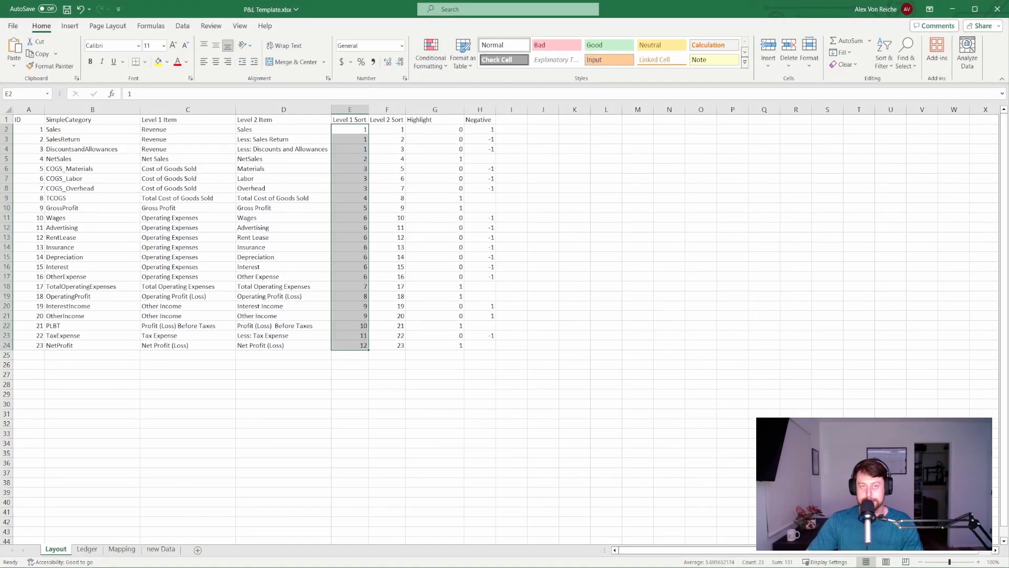
pyautogui.click(163, 550)
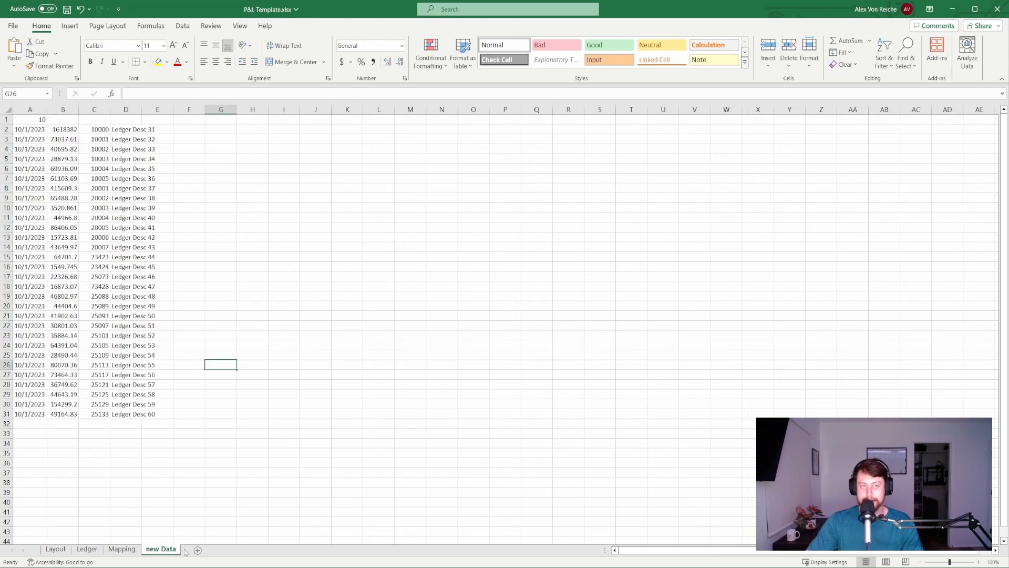
pyautogui.moveTo(38, 131); pyautogui.dragTo(129, 416)
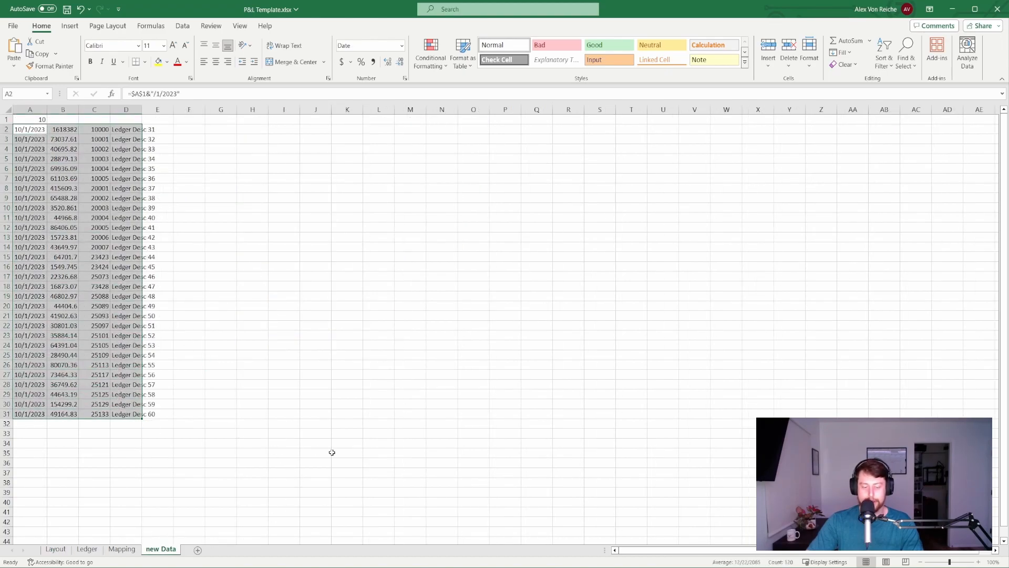
pyautogui.hotkey('ctrl', 'c')
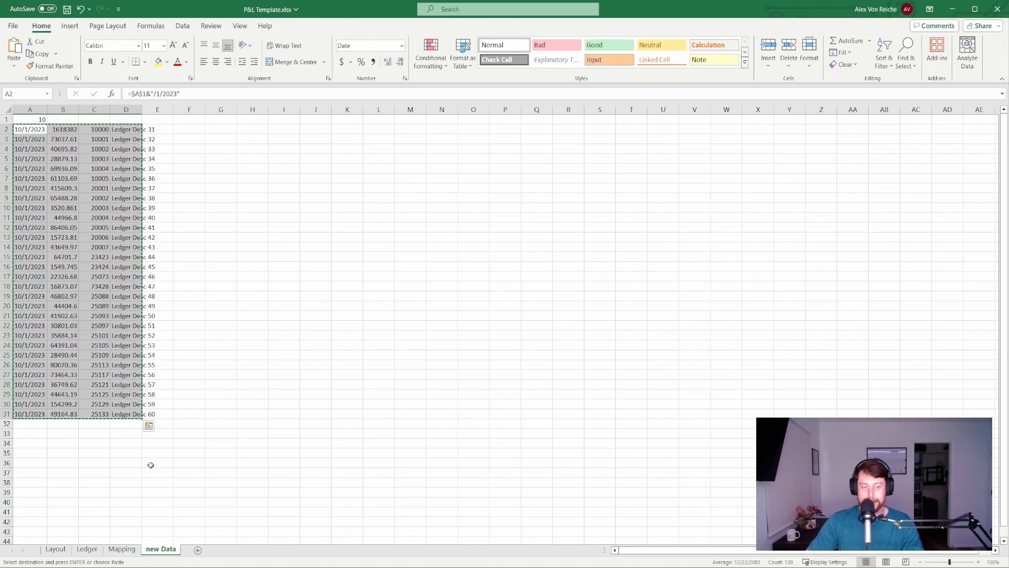
# Paste the copied October rows as values below the last entry of the Ledger sheet, starting at A333
pyautogui.click(87, 550)
pyautogui.click(40, 464)
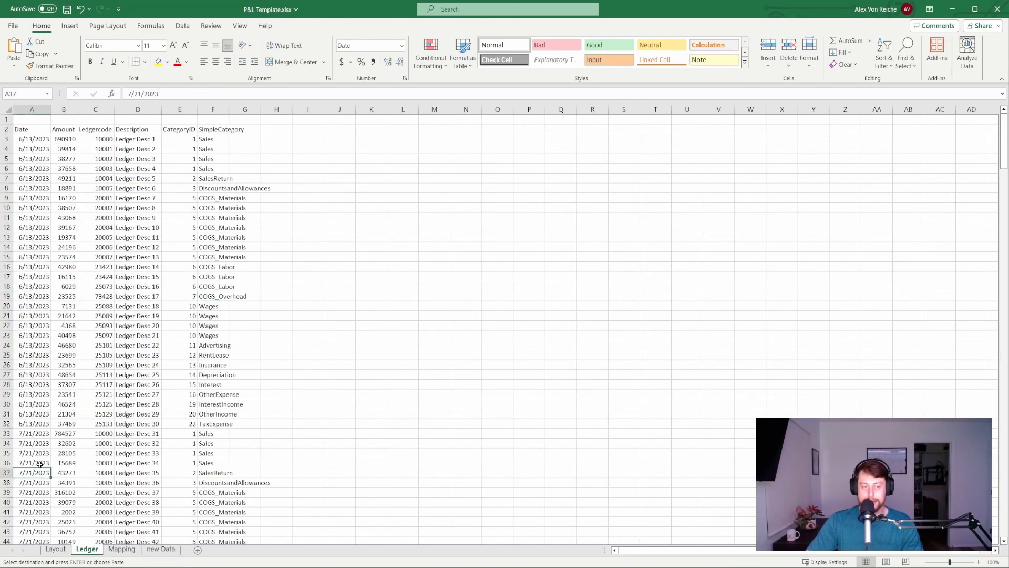
pyautogui.hotkey('ctrl', 'Down')
pyautogui.scroll(-8, 40, 464)
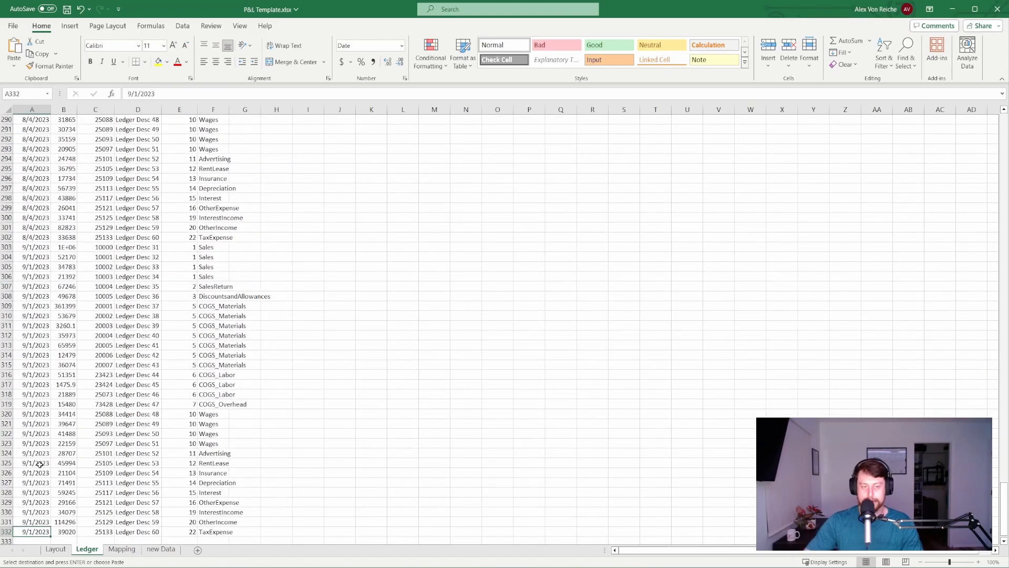
pyautogui.rightClick(34, 429)
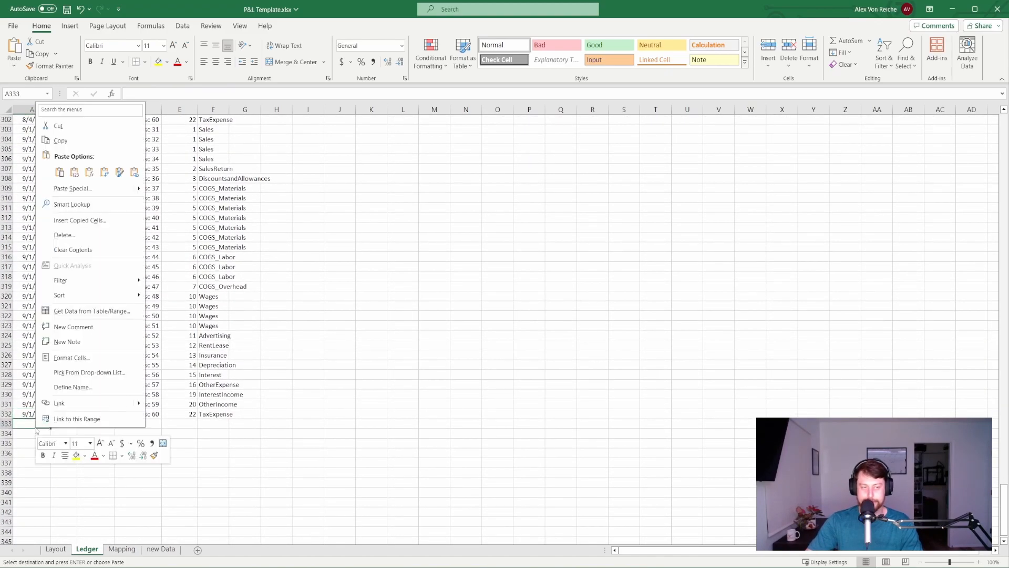
pyautogui.click(71, 169)
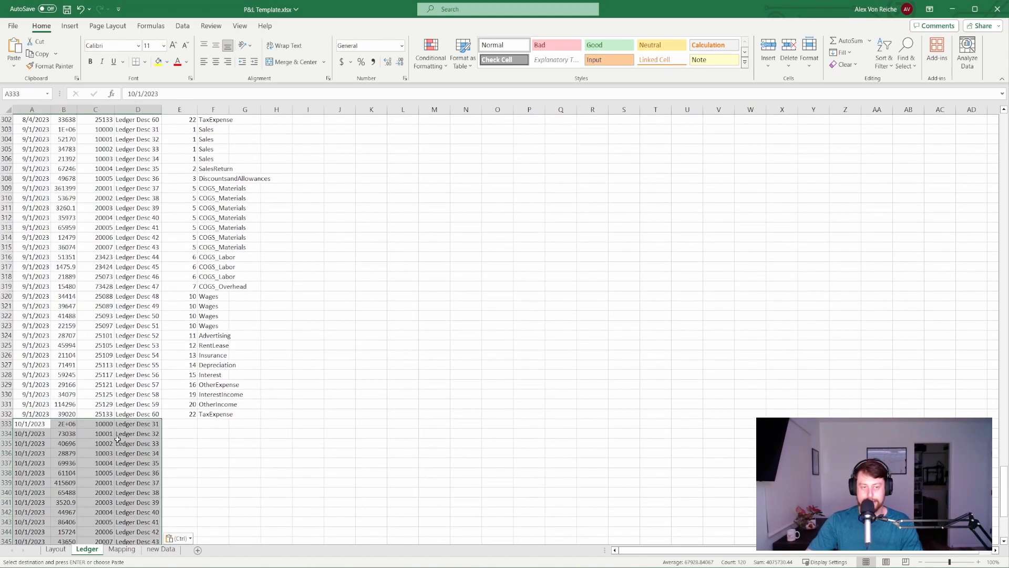
# Fill the CategoryID and SimpleCategory formulas from row 332 down through the new October rows and save the workbook
pyautogui.moveTo(186, 411); pyautogui.dragTo(216, 415)
pyautogui.doubleClick(229, 417)
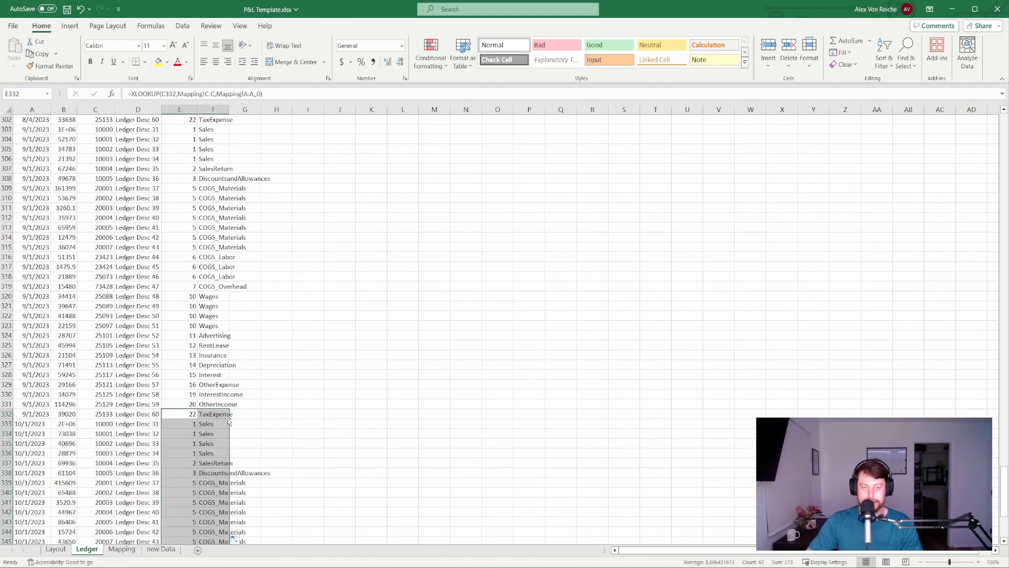
pyautogui.scroll(-8, 206, 443)
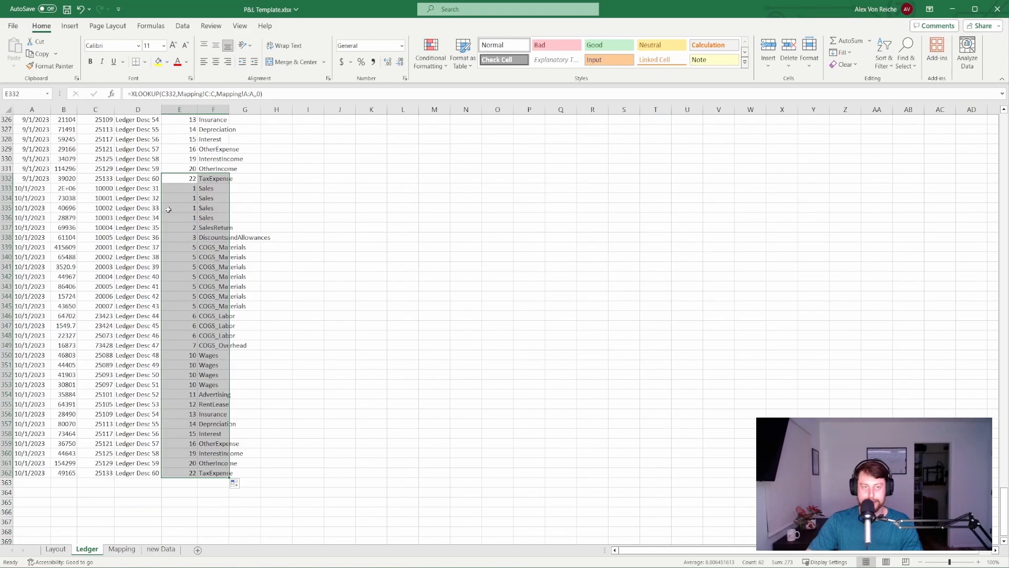
pyautogui.click(184, 228)
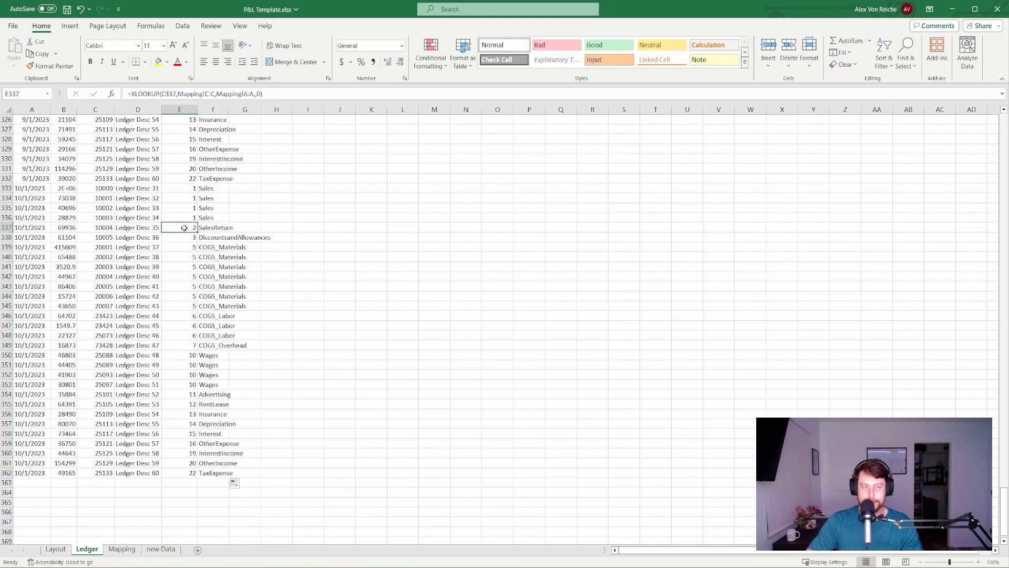
pyautogui.click(67, 10)
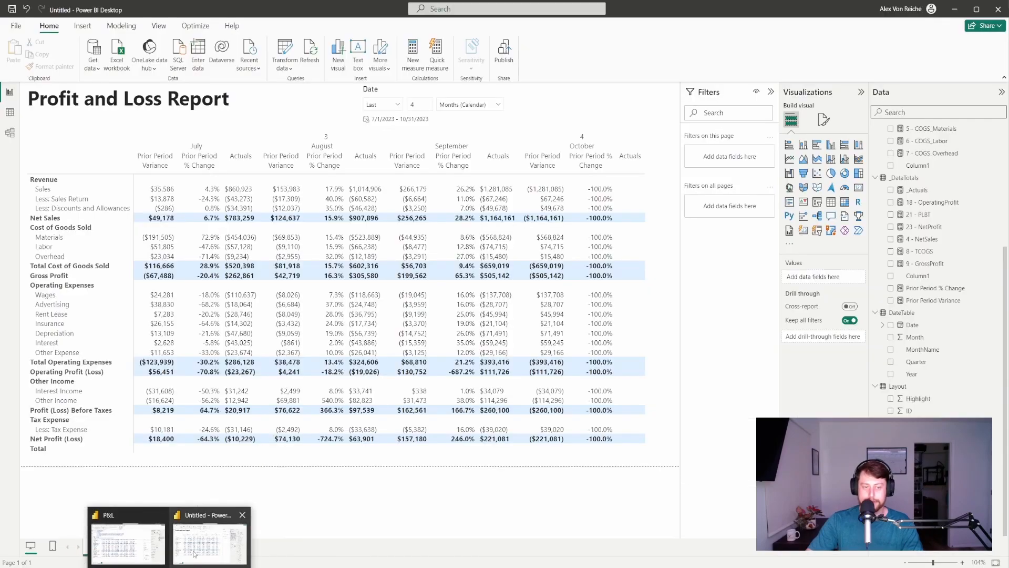
# Switch back to the untitled Power BI report, refresh its data, and widen October's Actuals column so values fit on one line
pyautogui.click(200, 548)
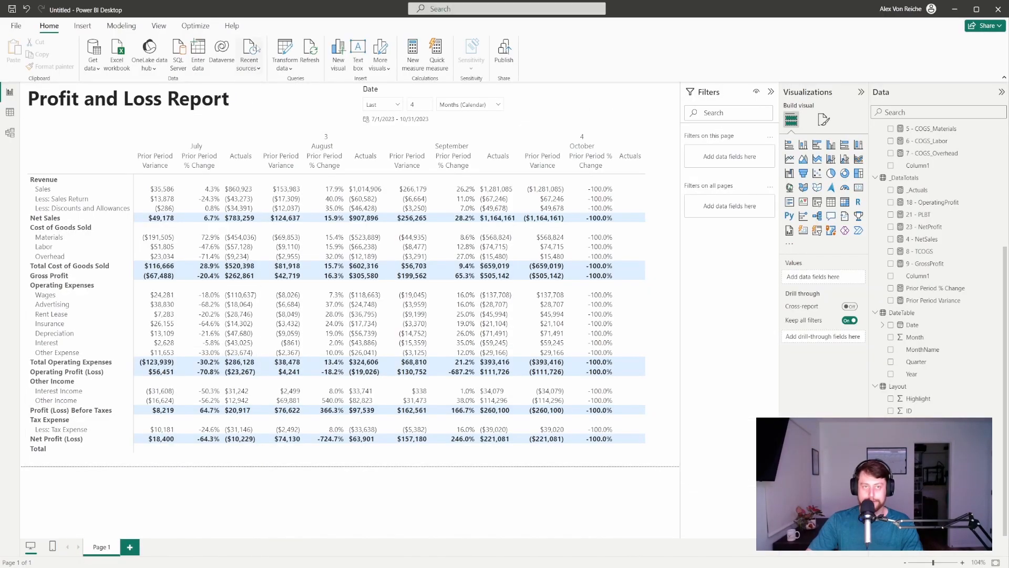
pyautogui.click(310, 53)
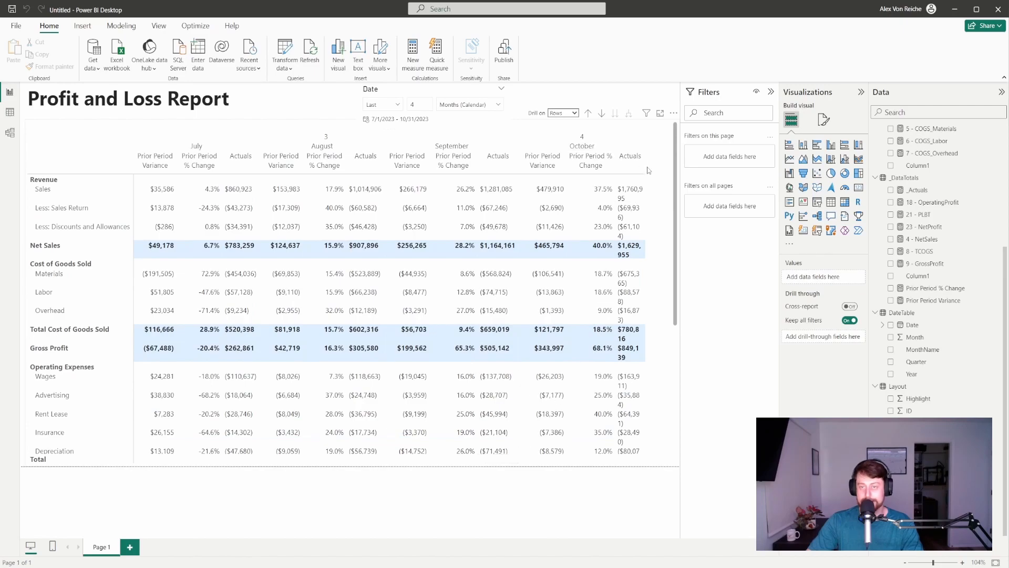
pyautogui.moveTo(643, 166); pyautogui.dragTo(659, 168)
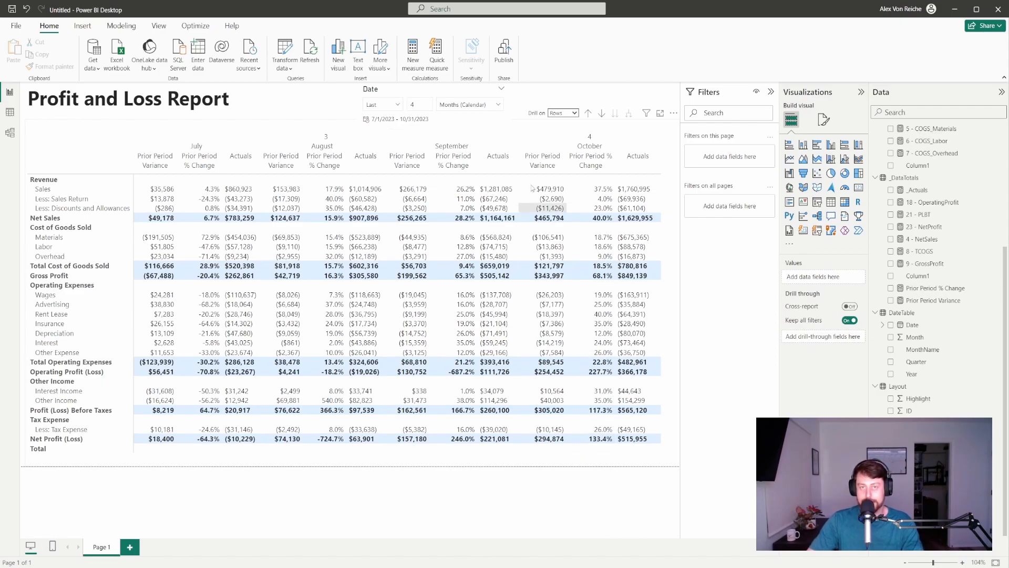
# Turn off the date slicer's header and shorten the slicer so it sits just above the matrix
pyautogui.click(436, 124)
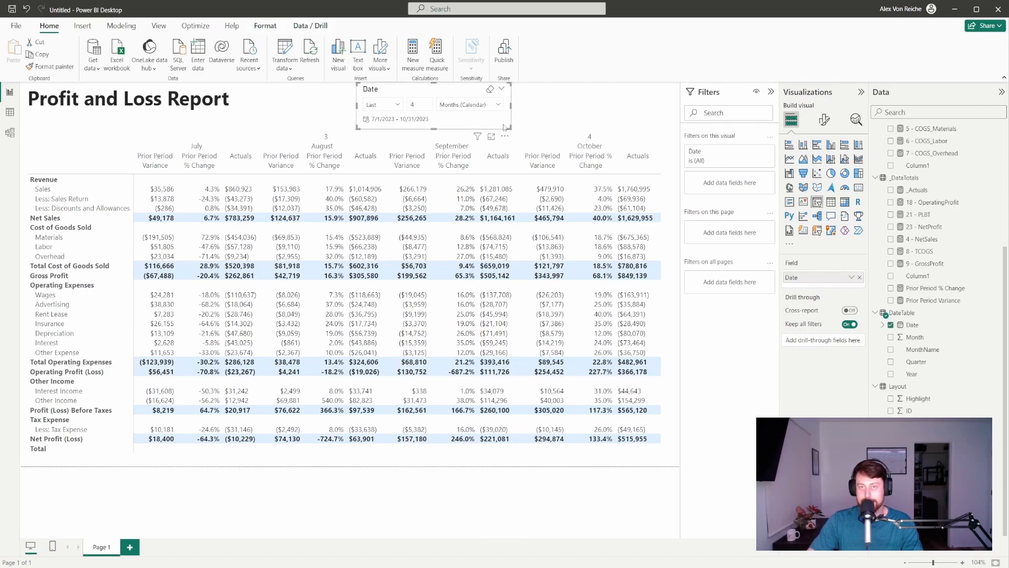
pyautogui.click(827, 123)
pyautogui.click(857, 211)
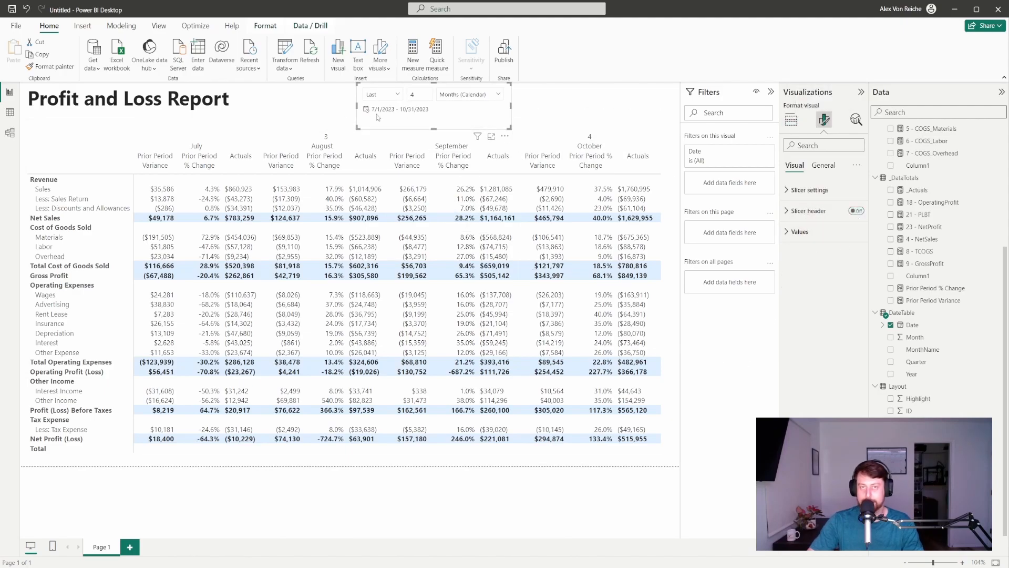
pyautogui.moveTo(435, 129); pyautogui.dragTo(434, 115)
pyautogui.click(542, 100)
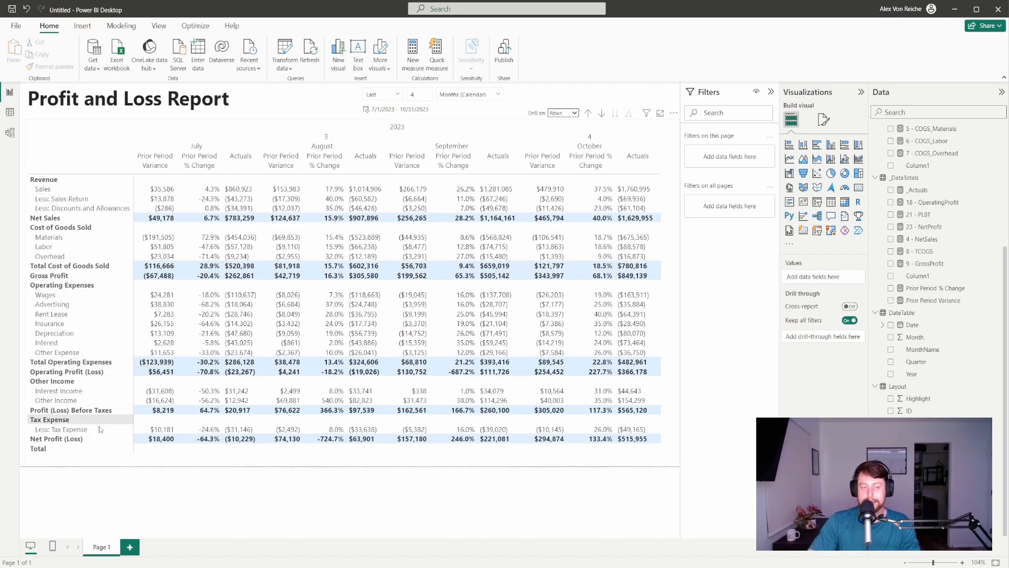
# Switch to the Excel workbook and review the Layout sheet's item, sort, Highlight and Negative columns
pyautogui.hotkey('alt', 'Tab')
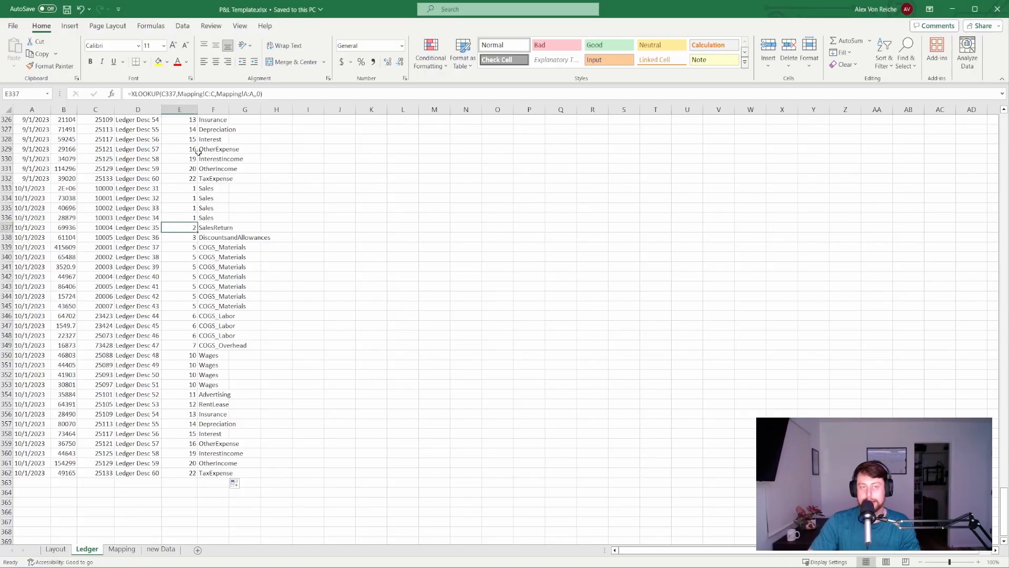
pyautogui.click(55, 549)
pyautogui.click(346, 402)
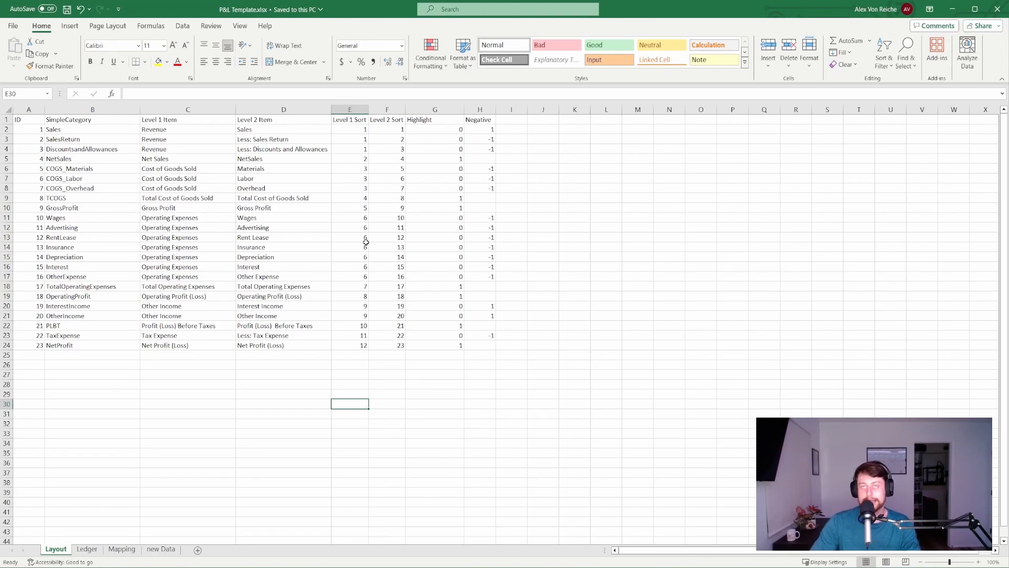
pyautogui.click(407, 356)
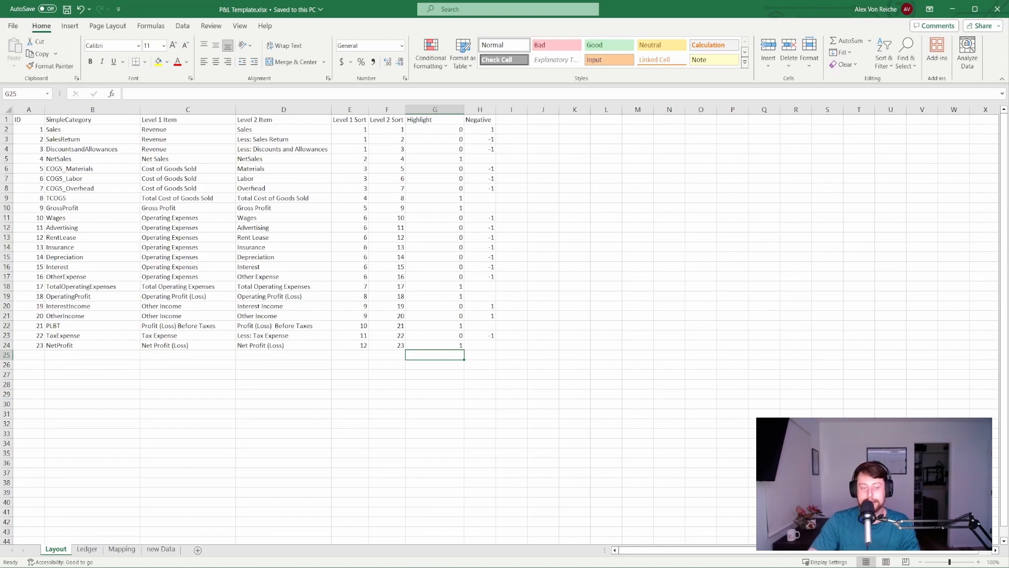
pyautogui.click(195, 552)
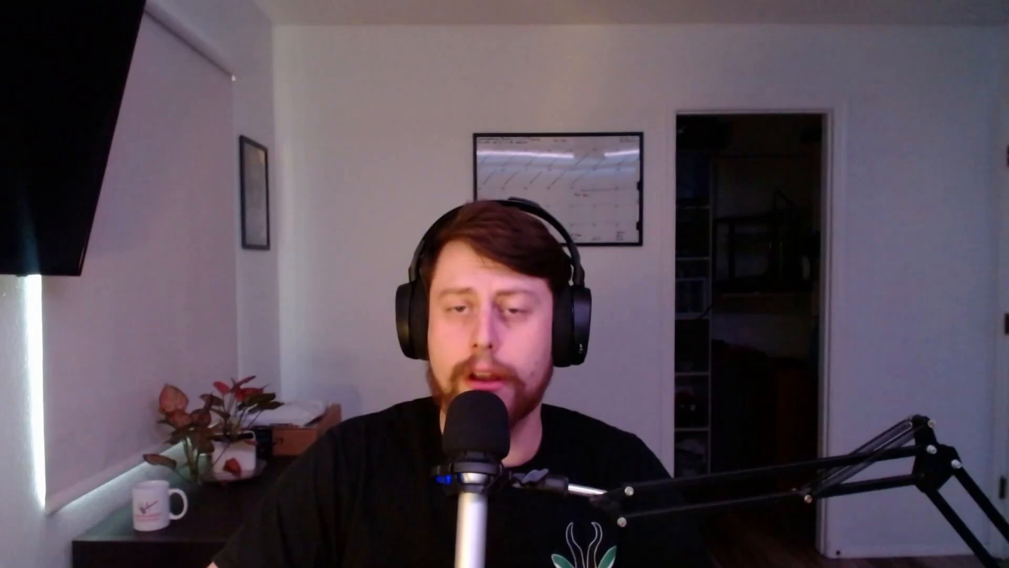